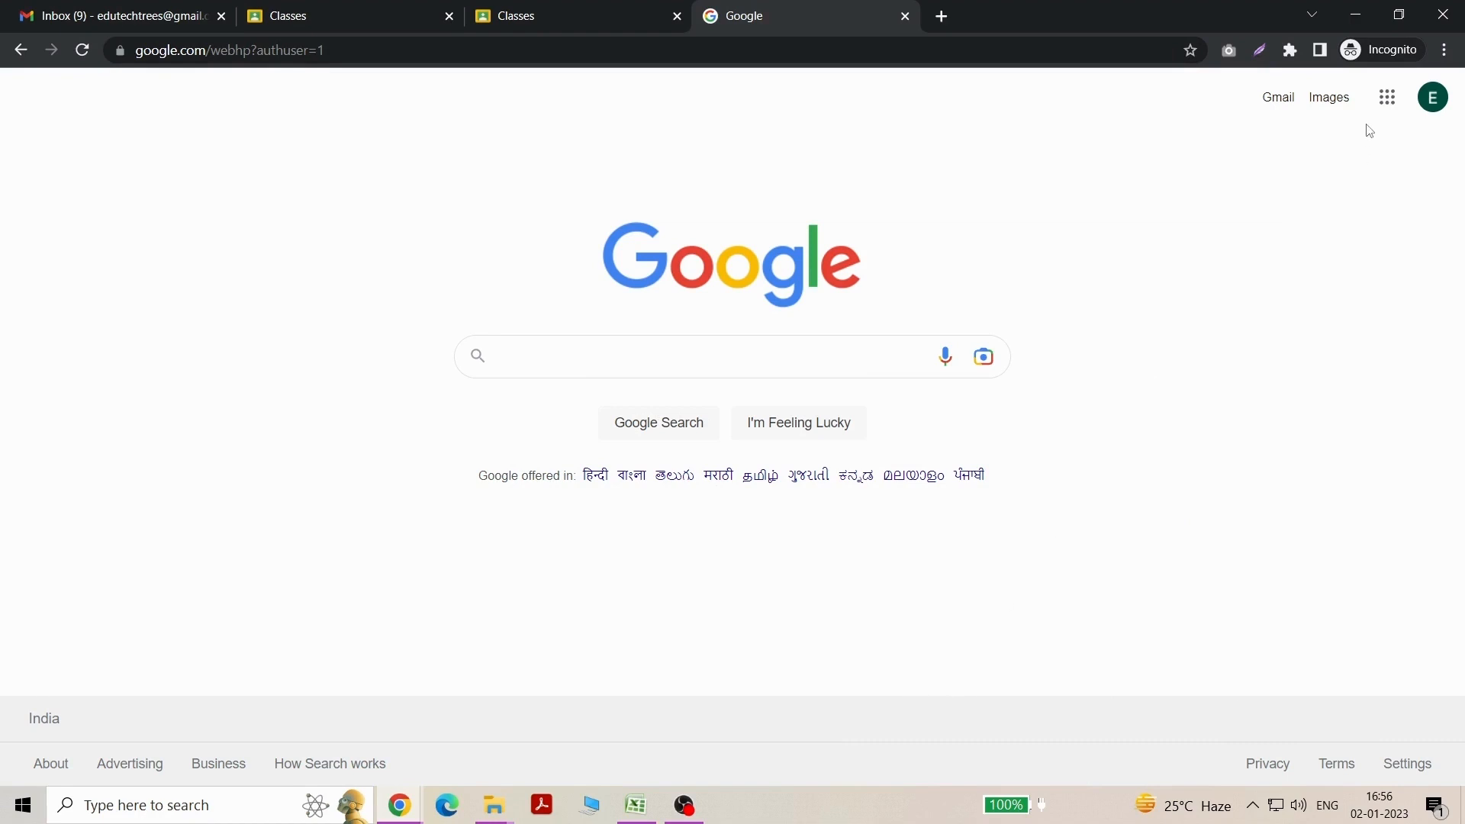
Open Google Classroom from the Google apps and continue with the signed-in account
{"action": "left_click", "coordinate": [1387, 99]}
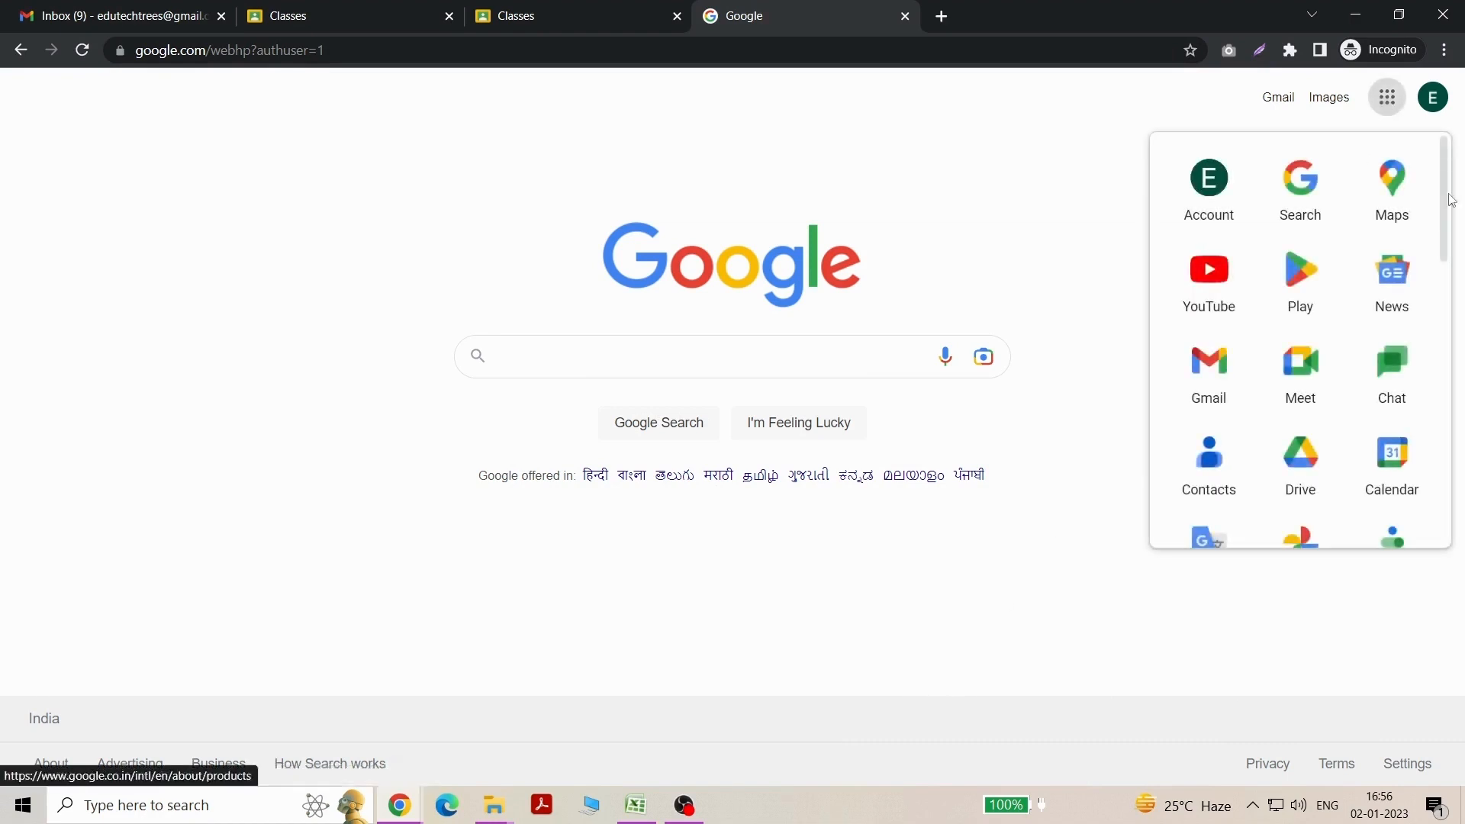
{"action": "scroll", "coordinate": [1447, 204], "scroll_direction": "down", "scroll_amount": 8}
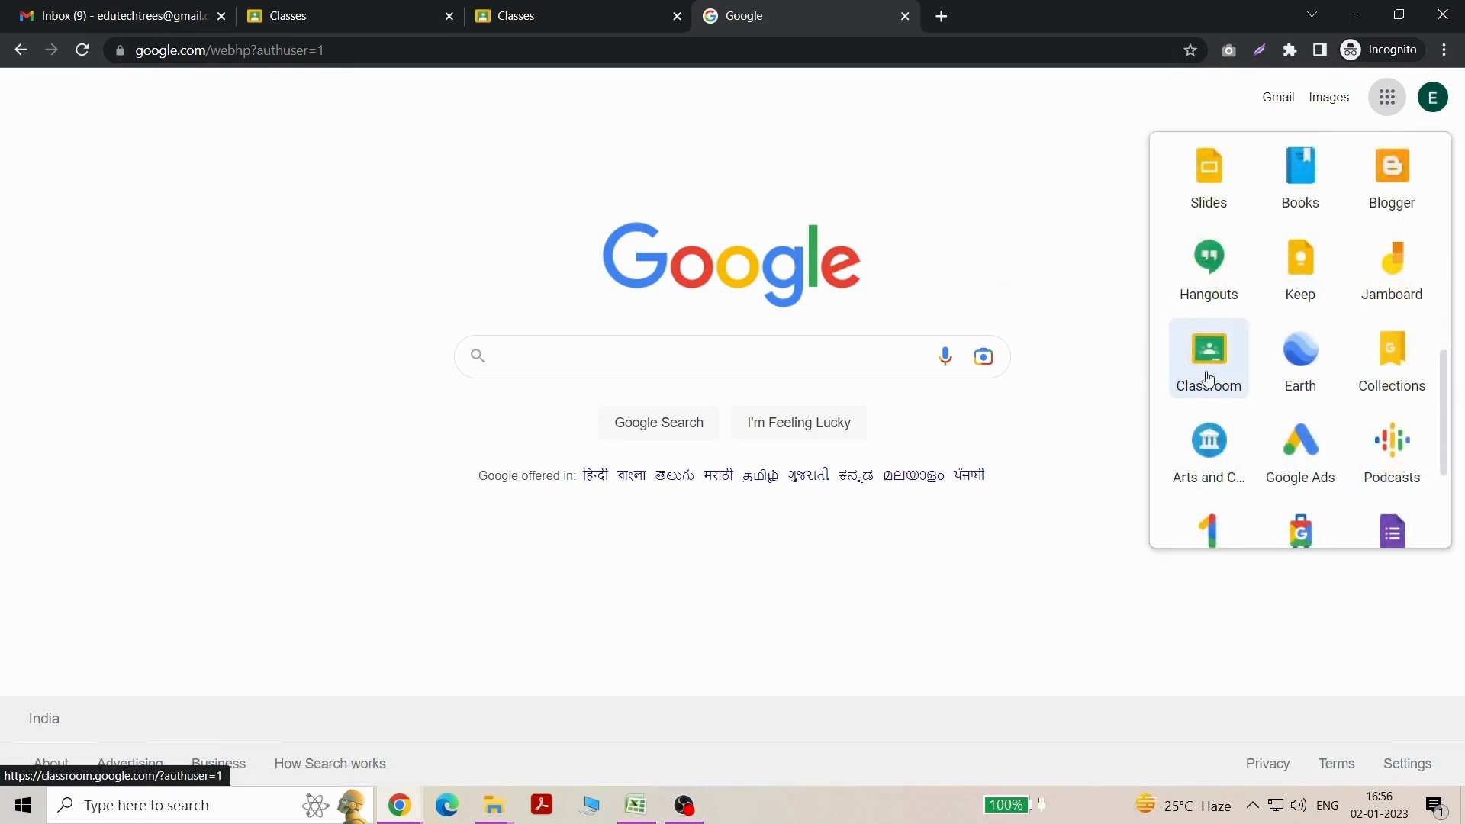
{"action": "left_click", "coordinate": [1208, 379]}
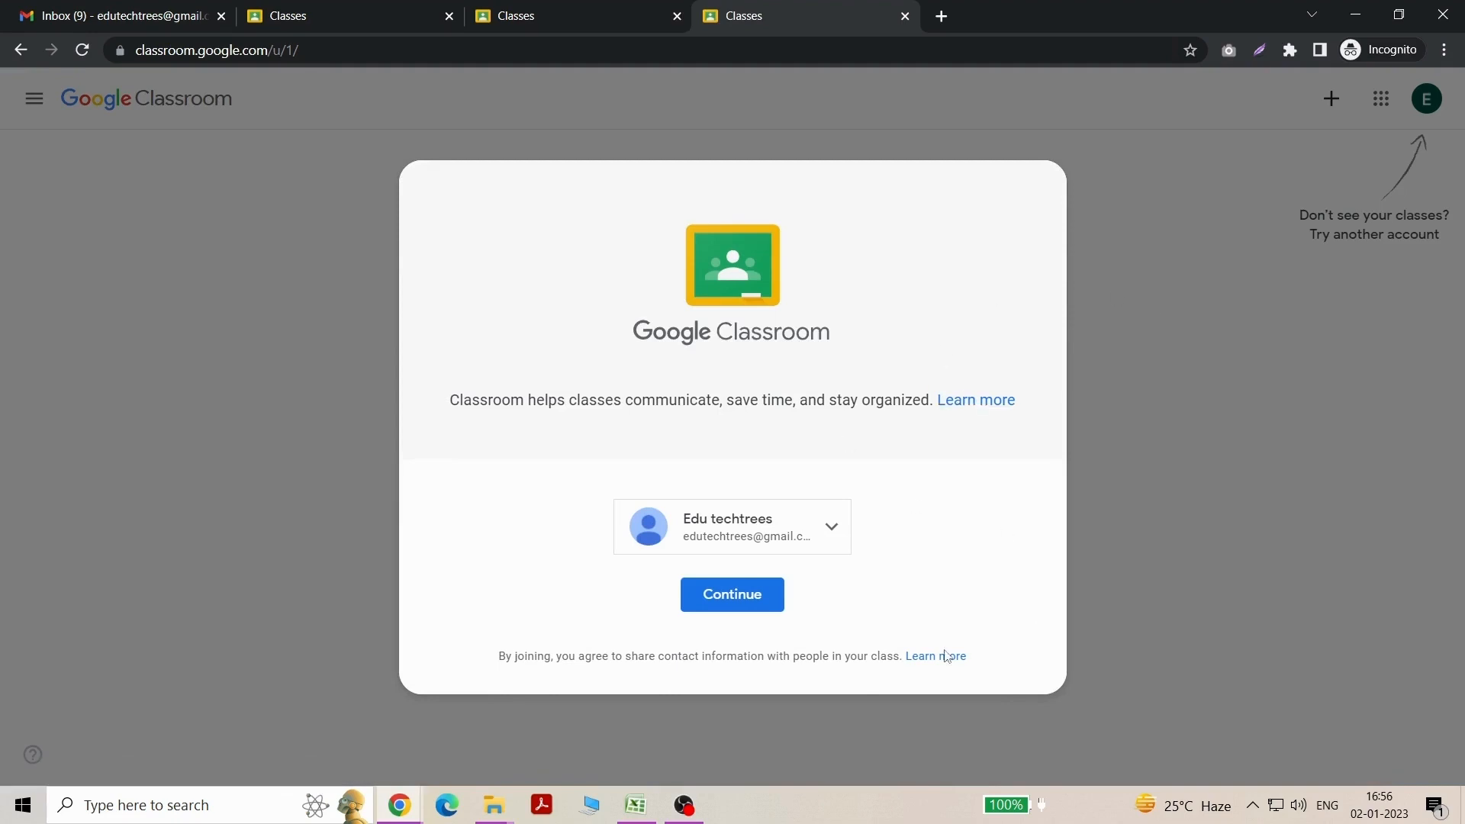
{"action": "left_click", "coordinate": [731, 596]}
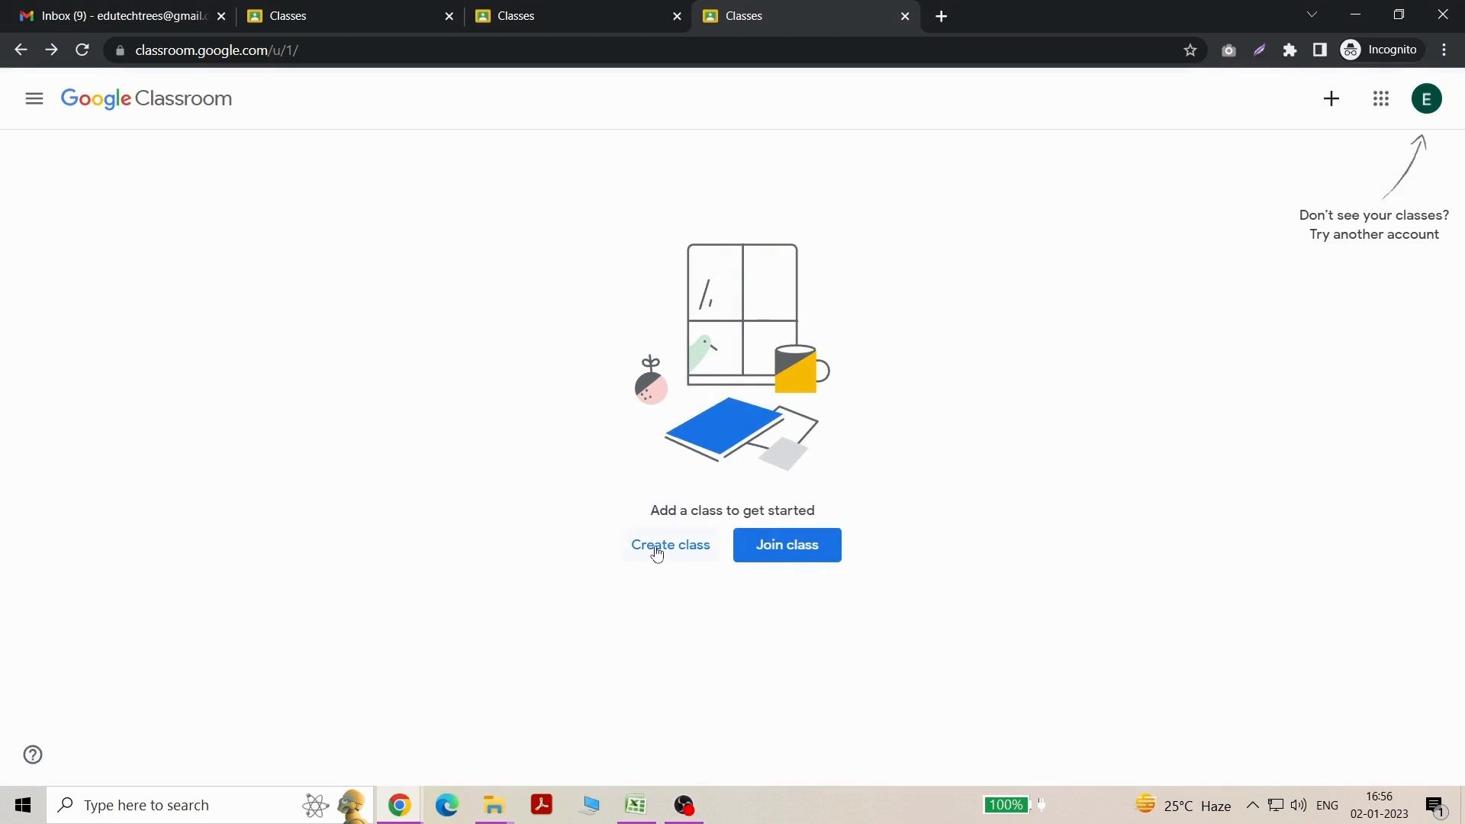
Start creating a class and accept the notice about not using Classroom at a school with students
{"action": "left_click", "coordinate": [1332, 106]}
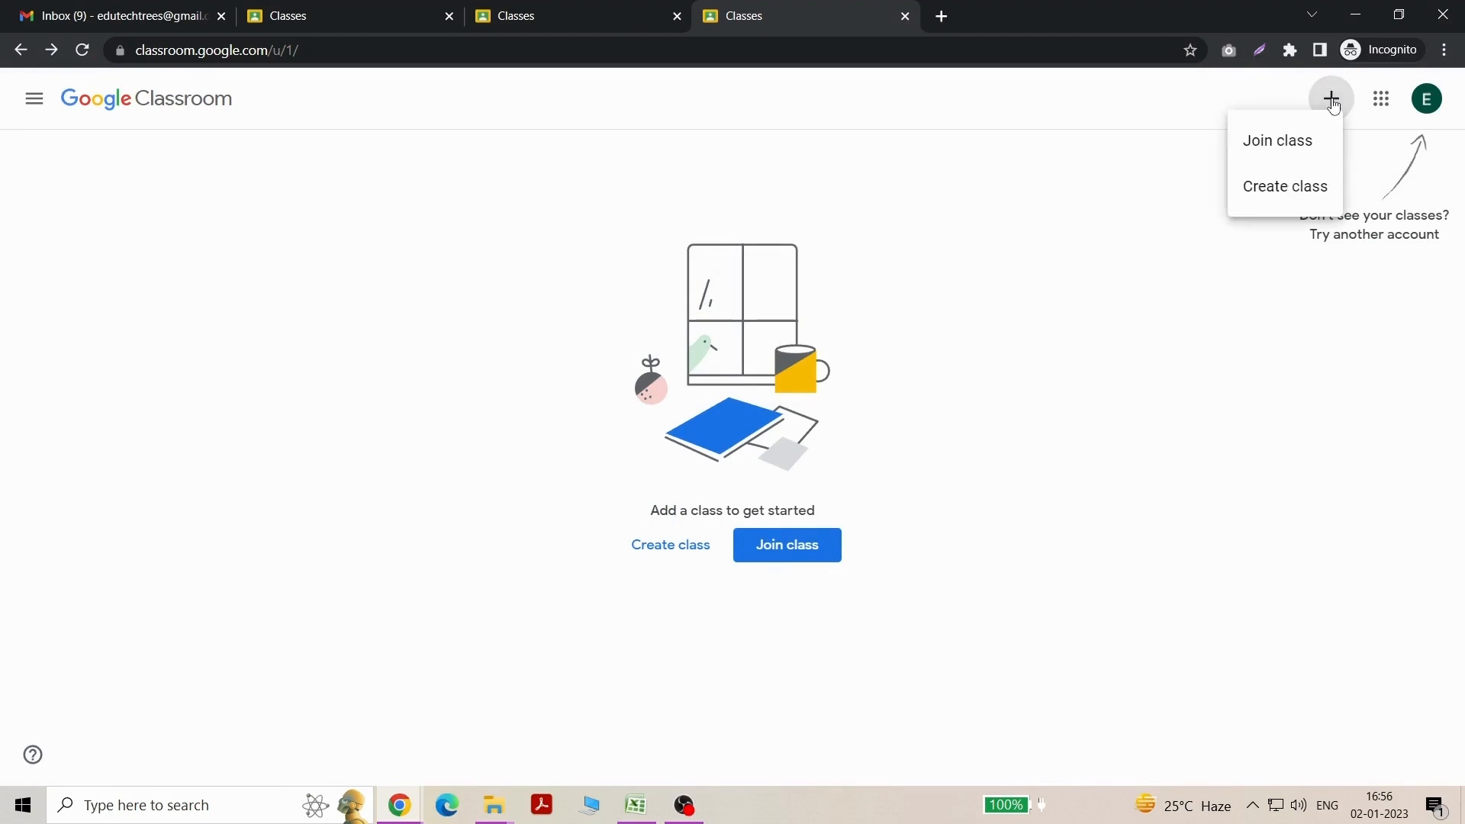
{"action": "left_click", "coordinate": [1272, 188]}
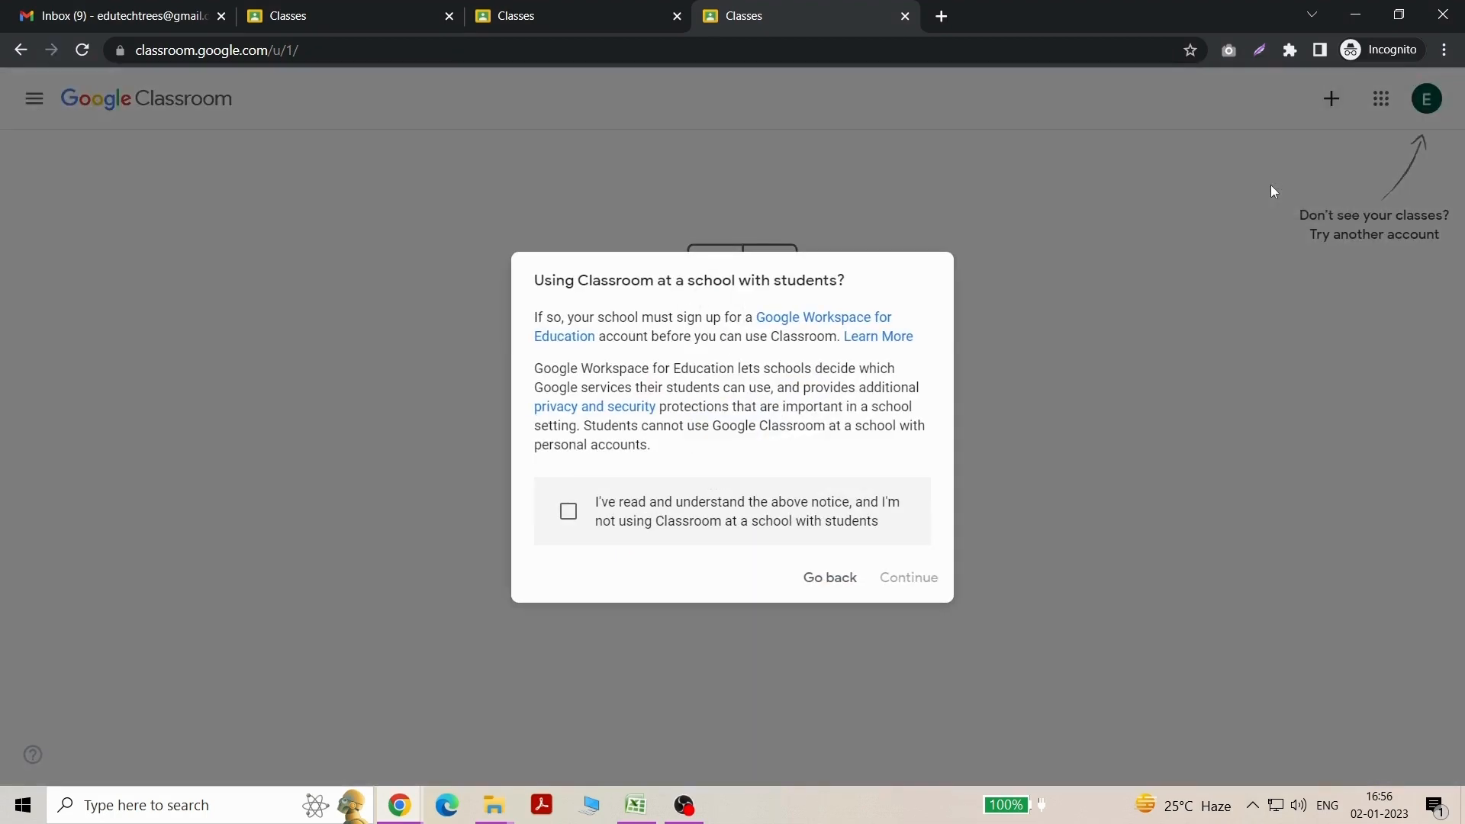
{"action": "left_click", "coordinate": [569, 511]}
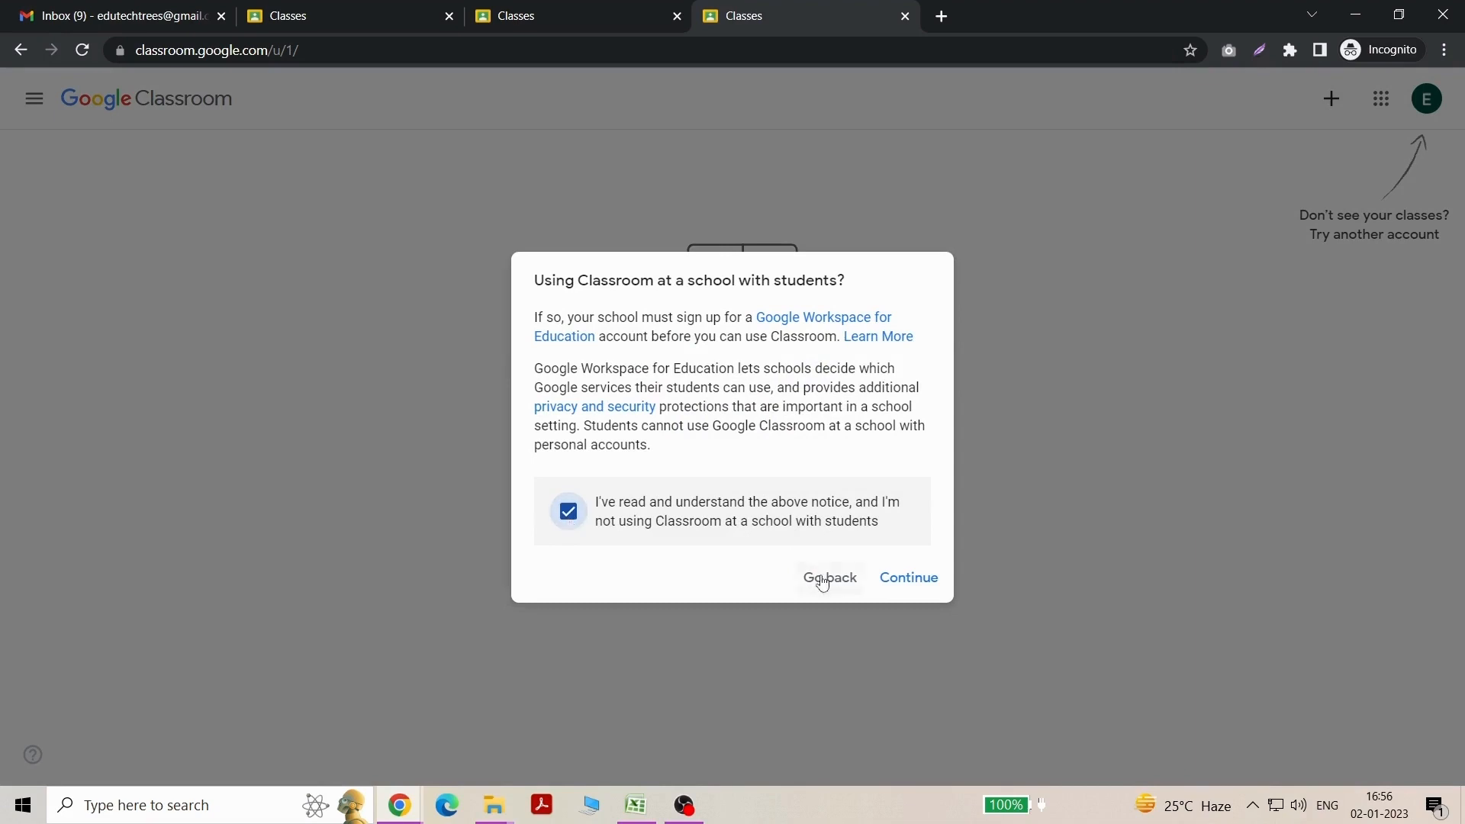
{"action": "left_click", "coordinate": [900, 578]}
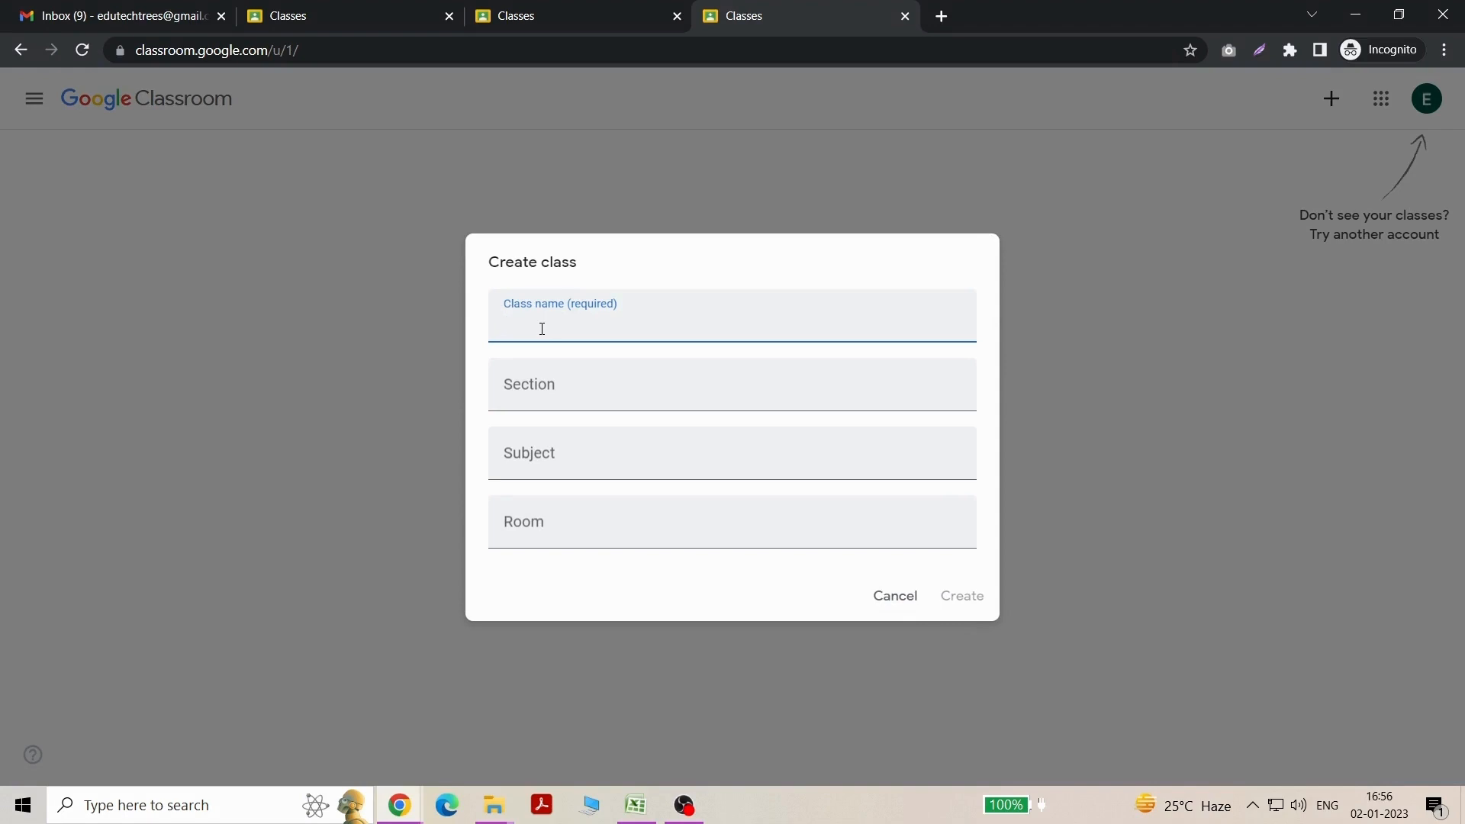
Create the class with name IT, section A, subject Computer Science and room 101
{"action": "type", "text": "IT"}
{"action": "left_click", "coordinate": [532, 387]}
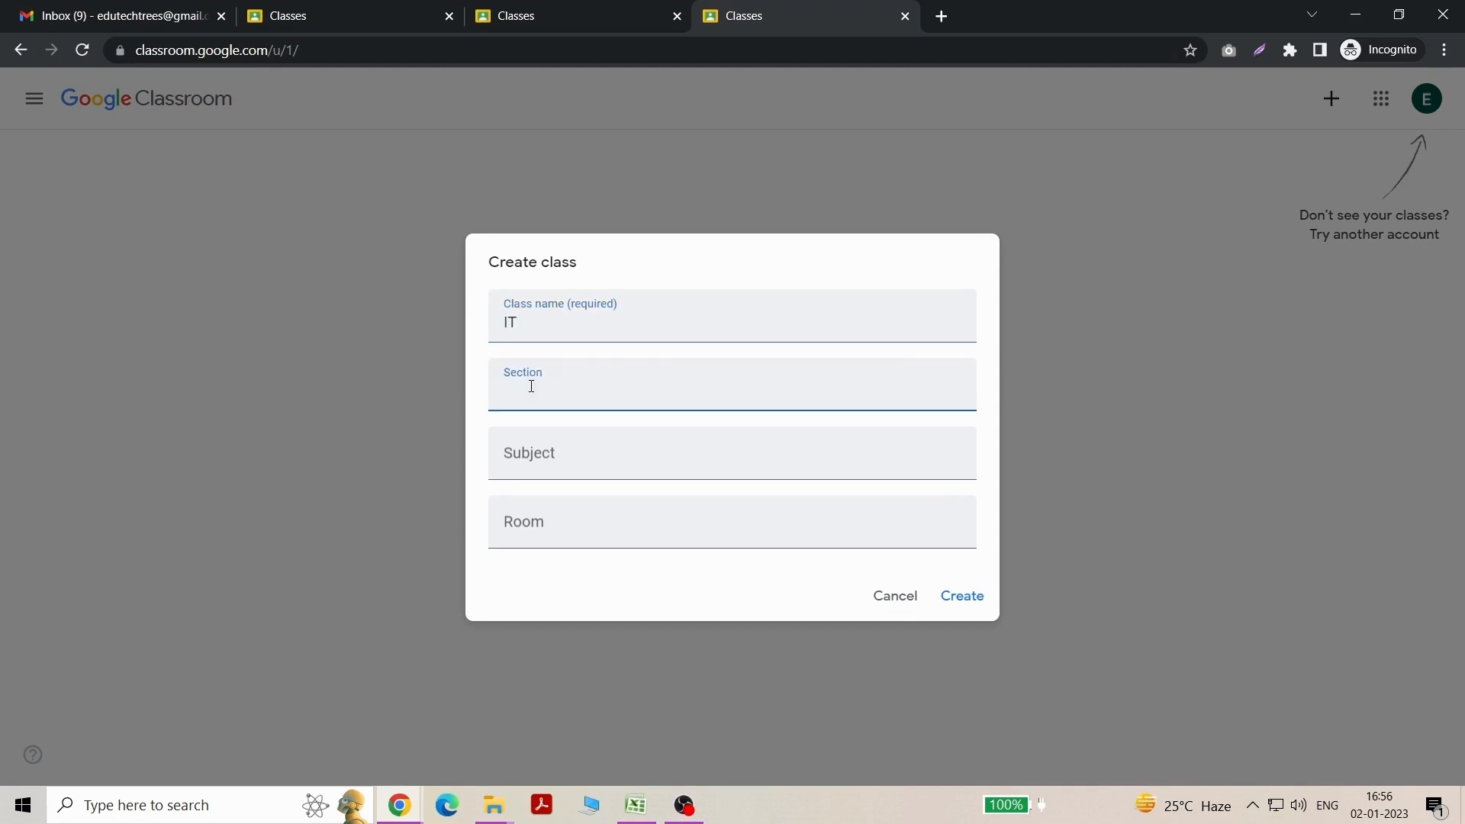
{"action": "type", "text": "A"}
{"action": "left_click", "coordinate": [522, 460]}
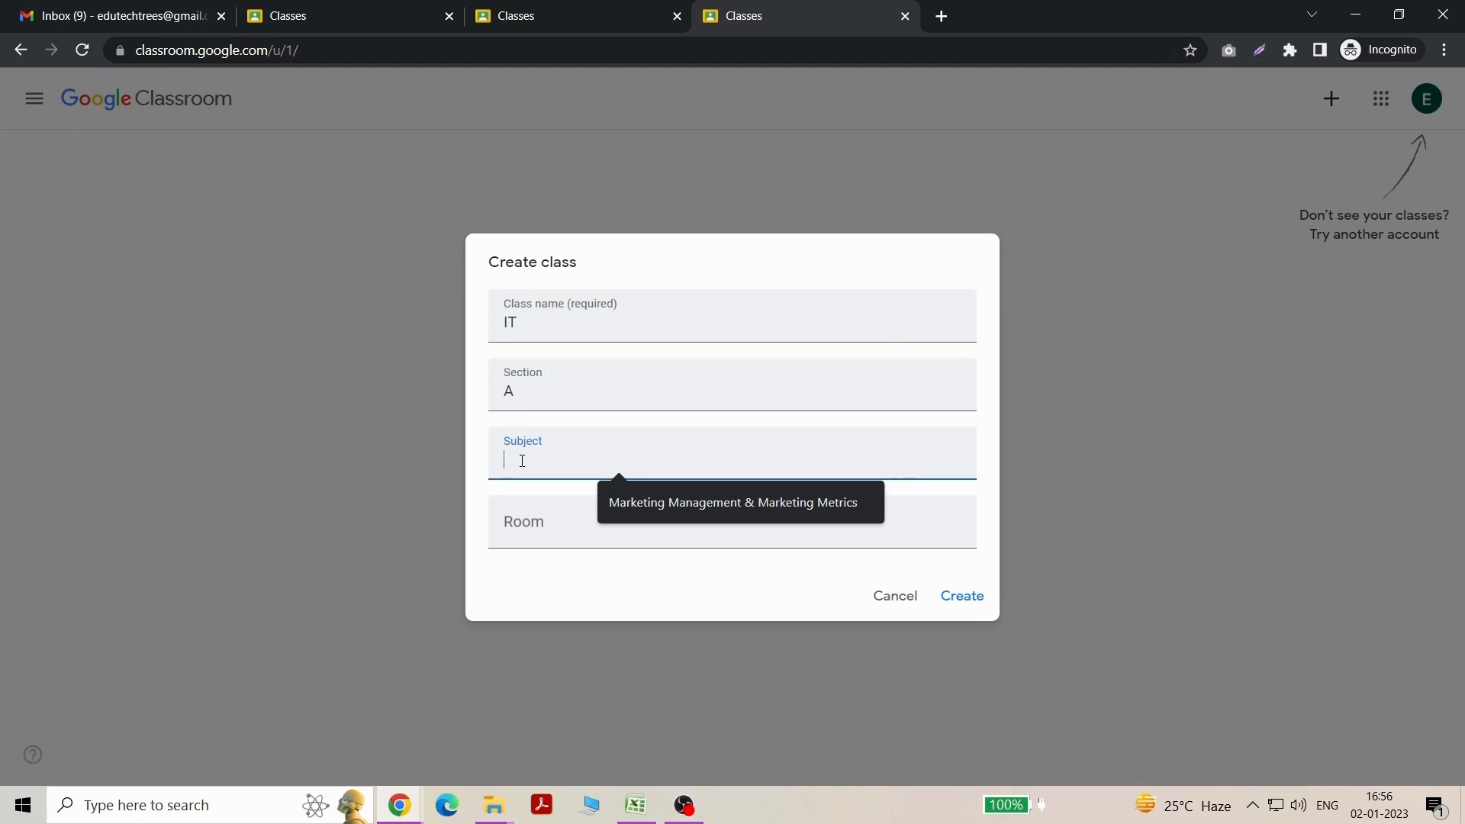
{"action": "type", "text": "c"}
{"action": "key", "text": "BackSpace"}
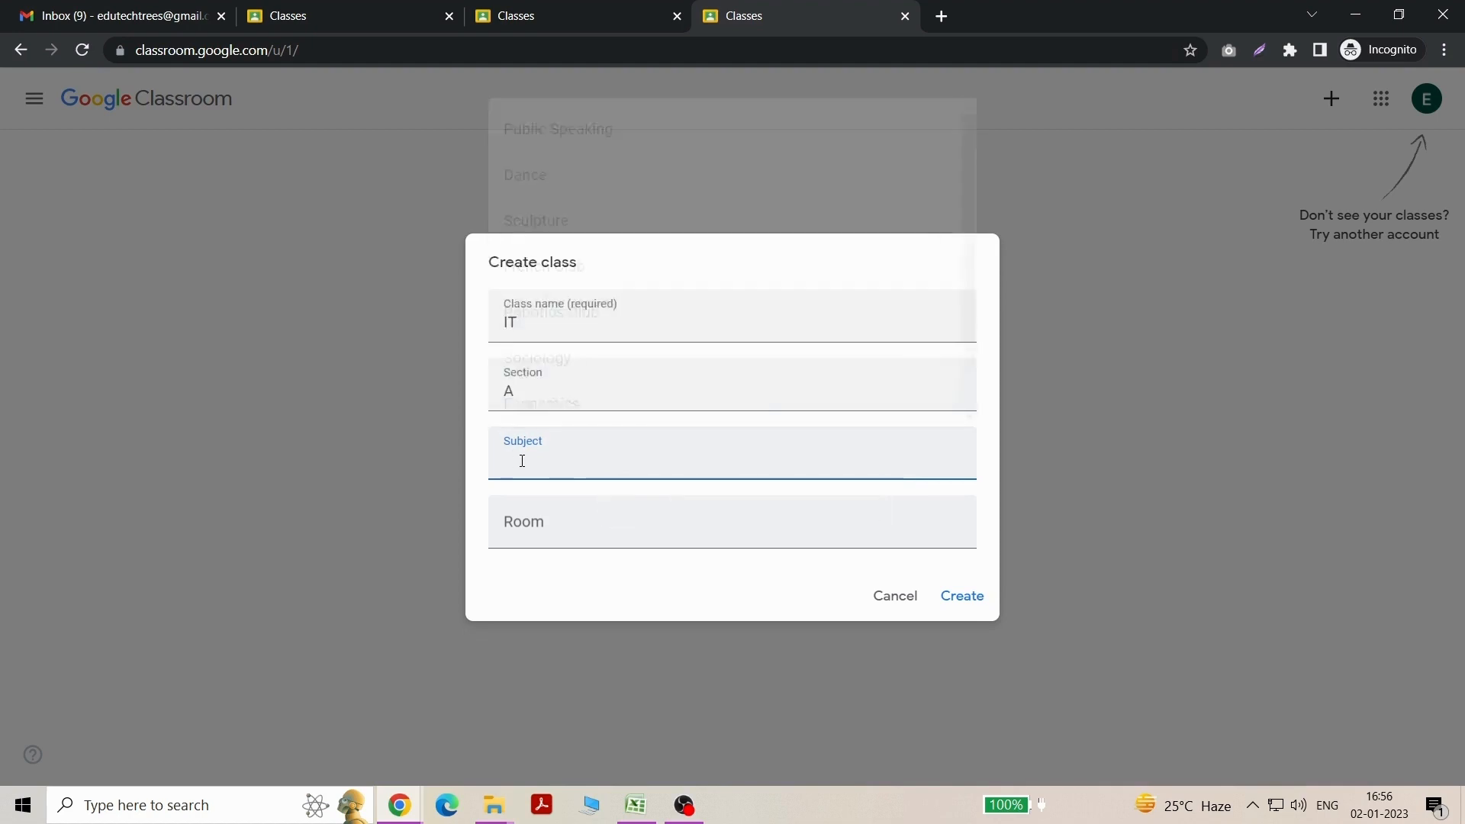
{"action": "type", "text": "Com"}
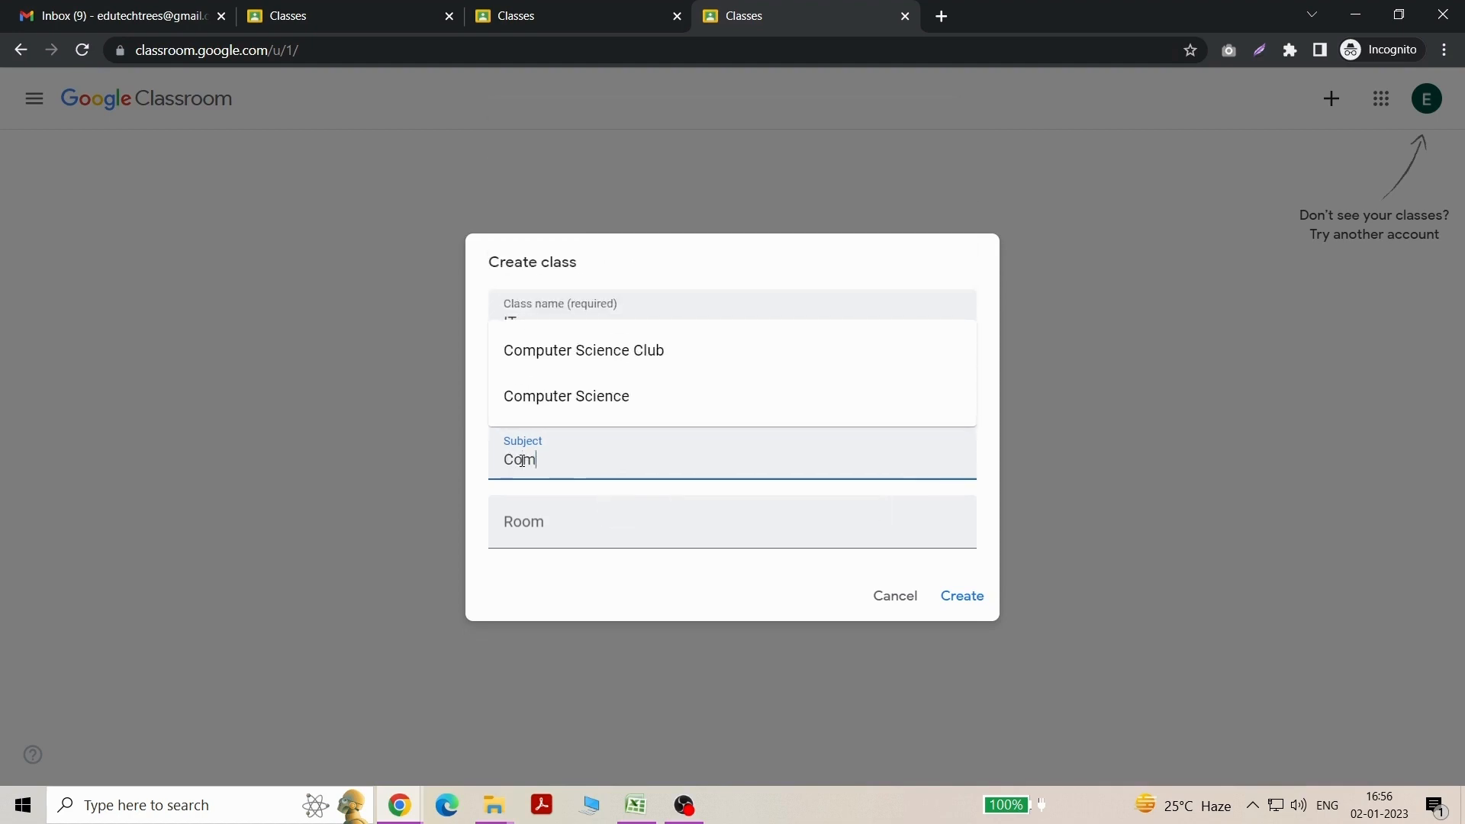
{"action": "left_click", "coordinate": [582, 399]}
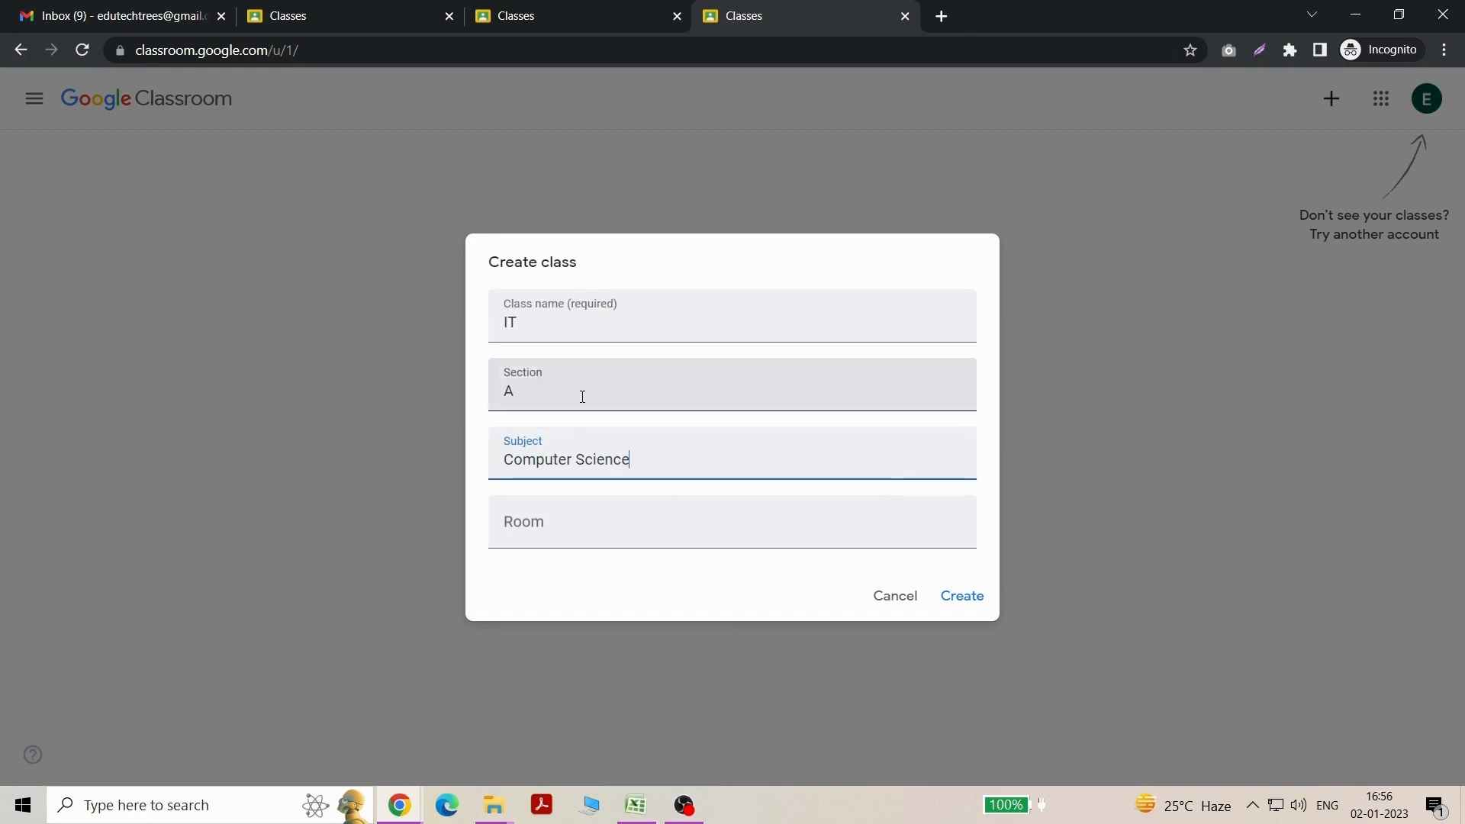
{"action": "left_click", "coordinate": [576, 521]}
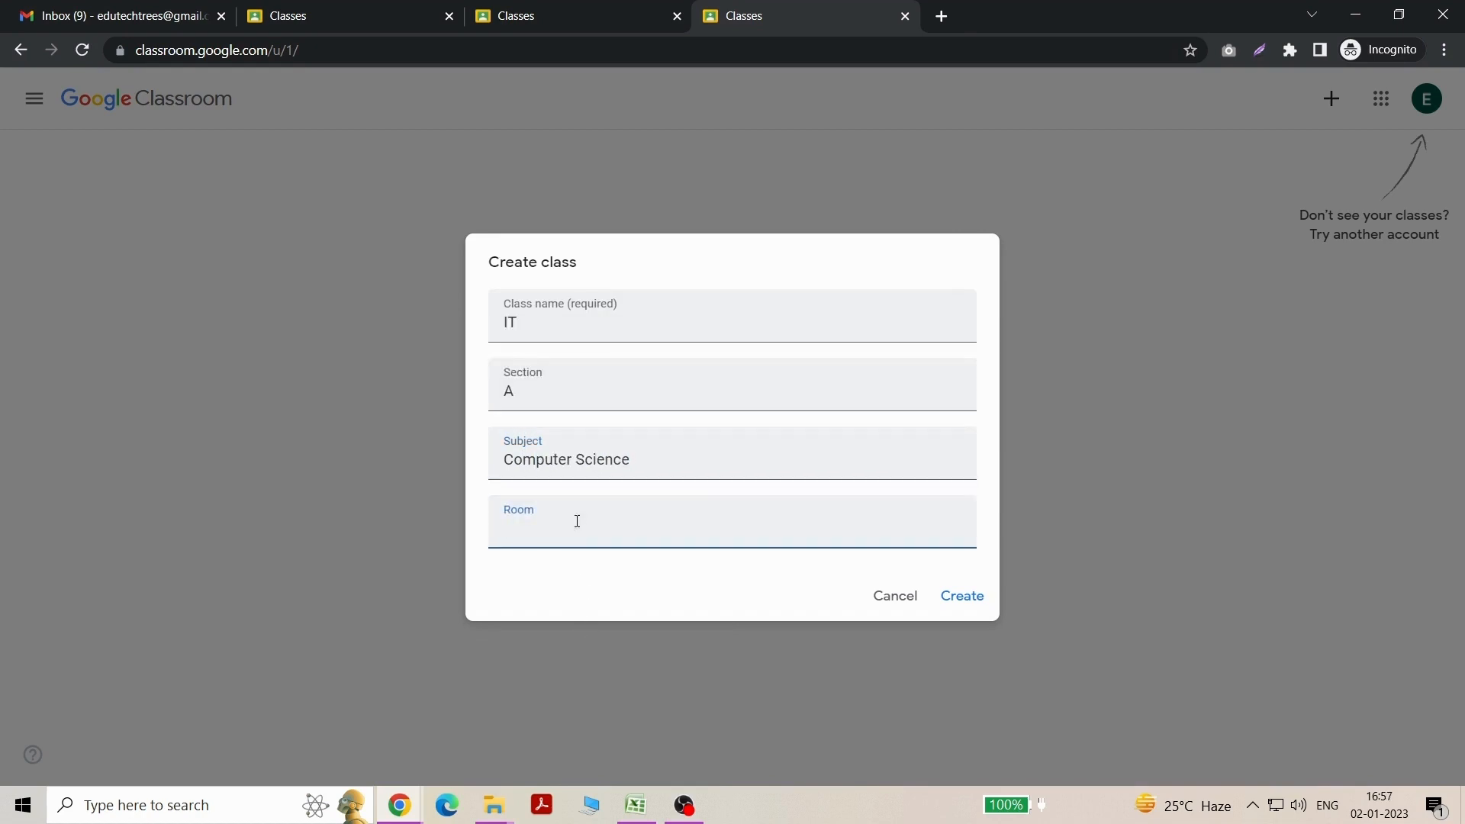
{"action": "type", "text": "101"}
{"action": "left_click", "coordinate": [966, 595]}
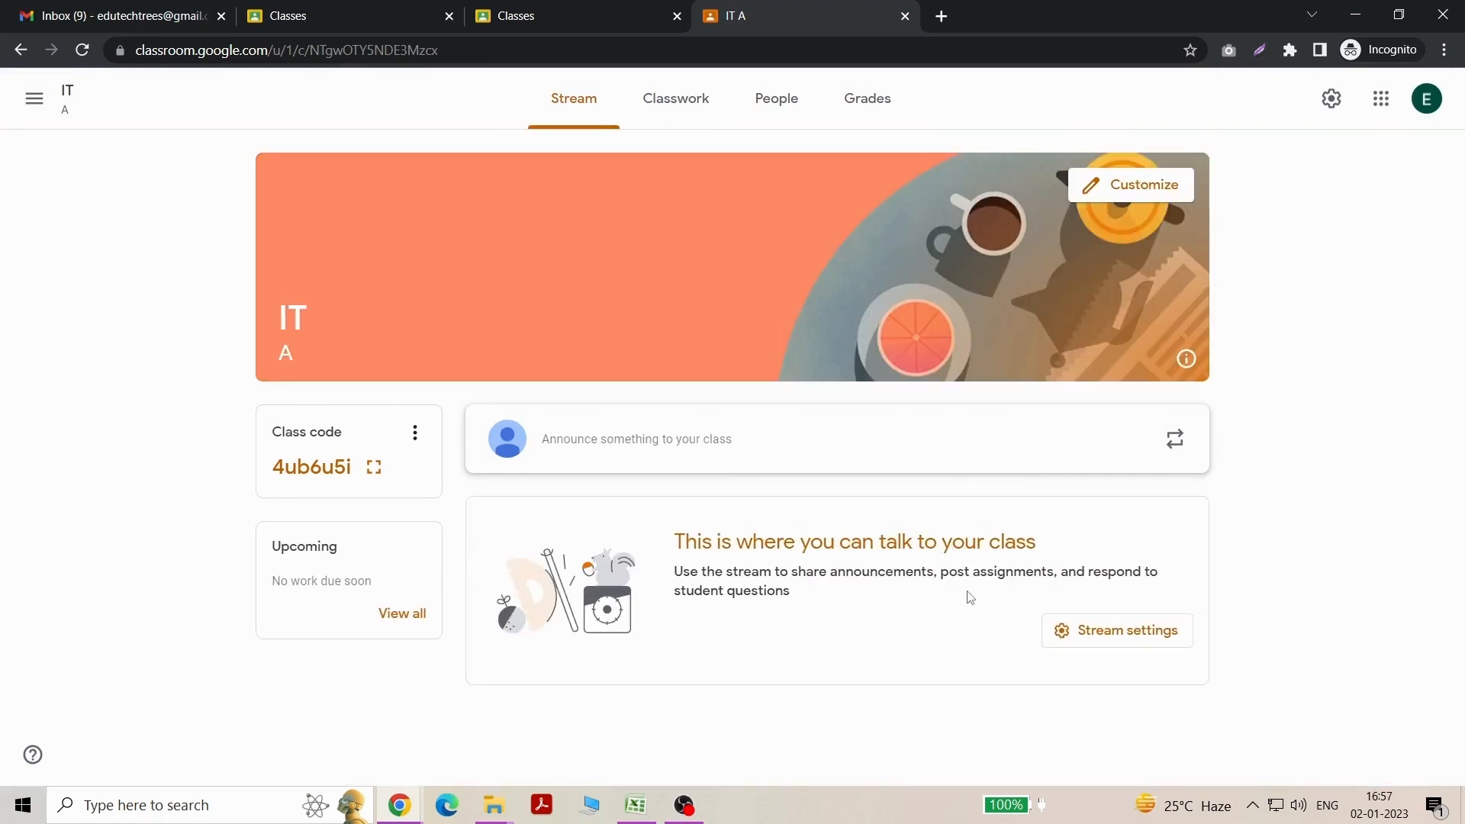
Set the class header image to the Math & Science theme with the notepad, glasses and globe drawing
{"action": "left_click", "coordinate": [1129, 186]}
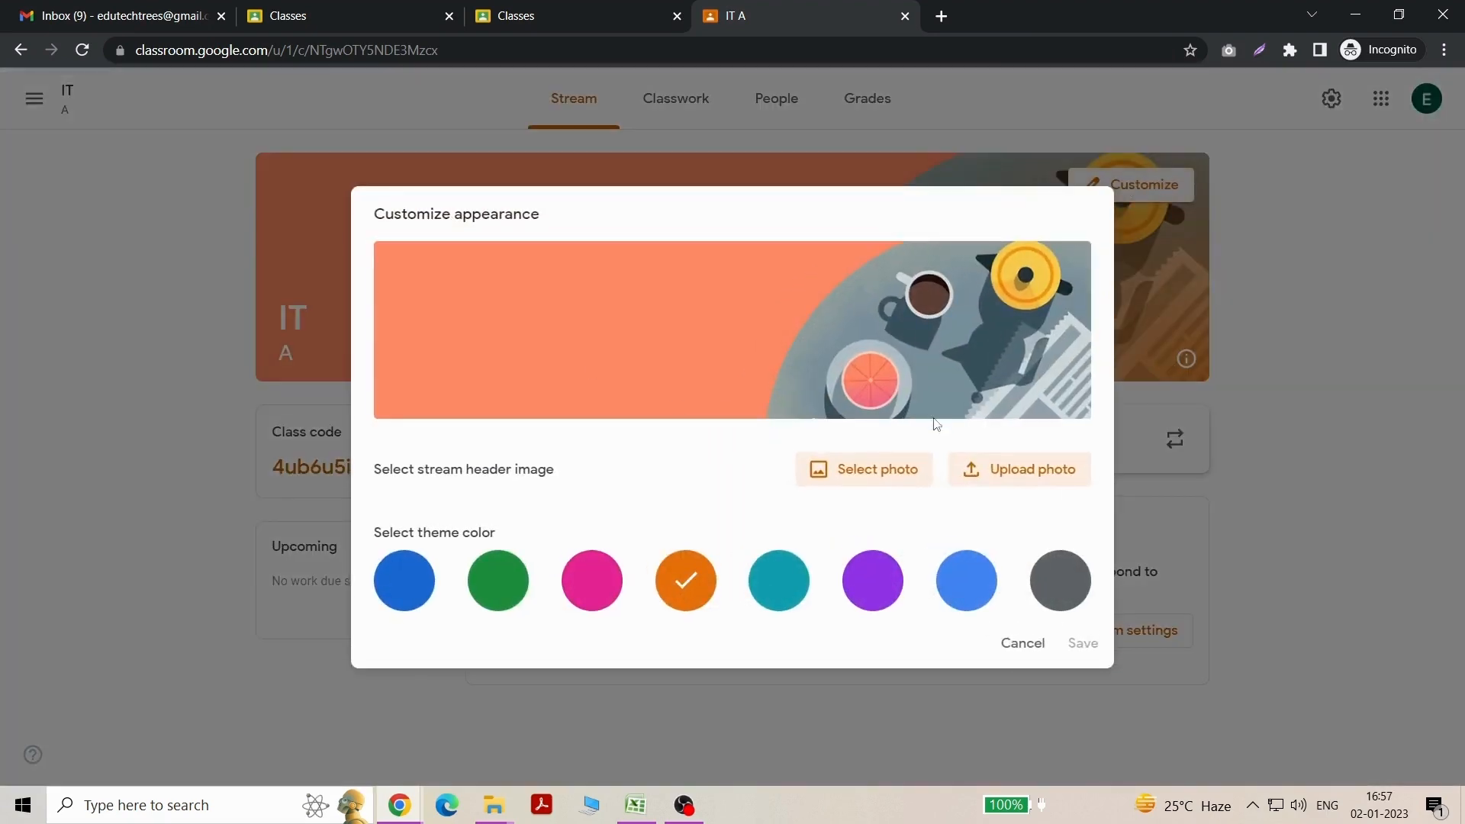
{"action": "left_click", "coordinate": [870, 472]}
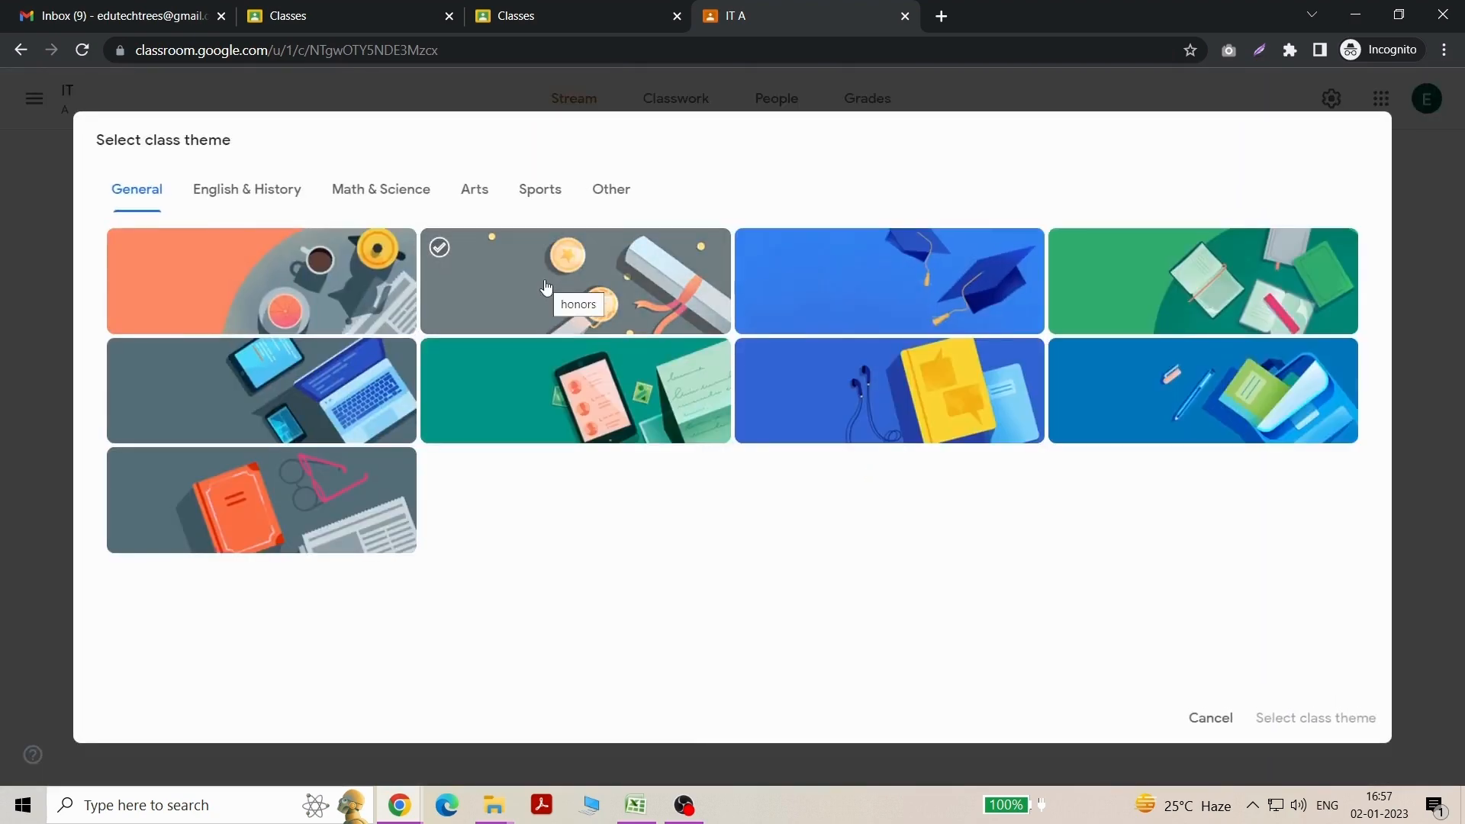
{"action": "left_click", "coordinate": [368, 191]}
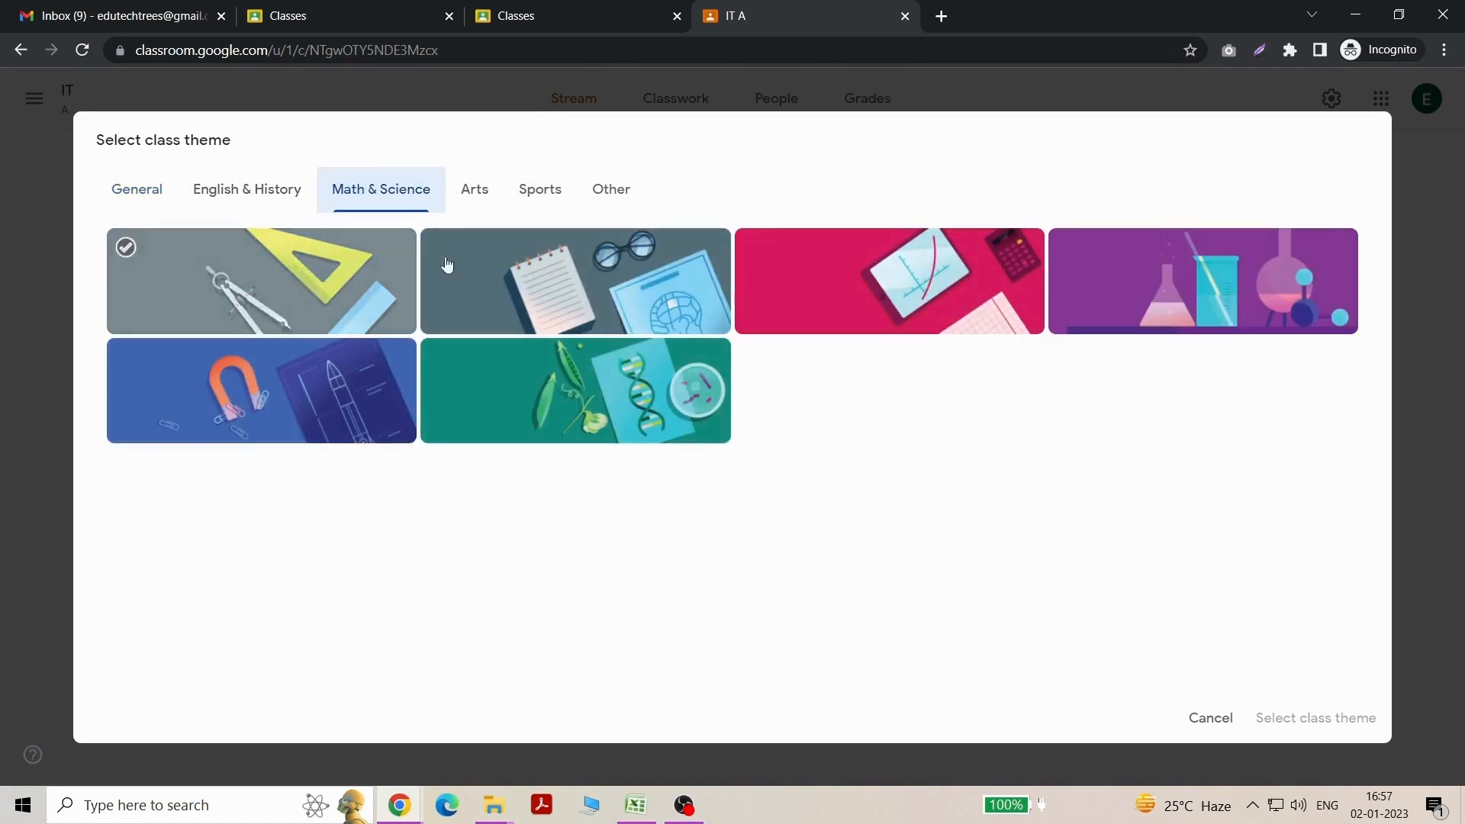
{"action": "left_click", "coordinate": [492, 267]}
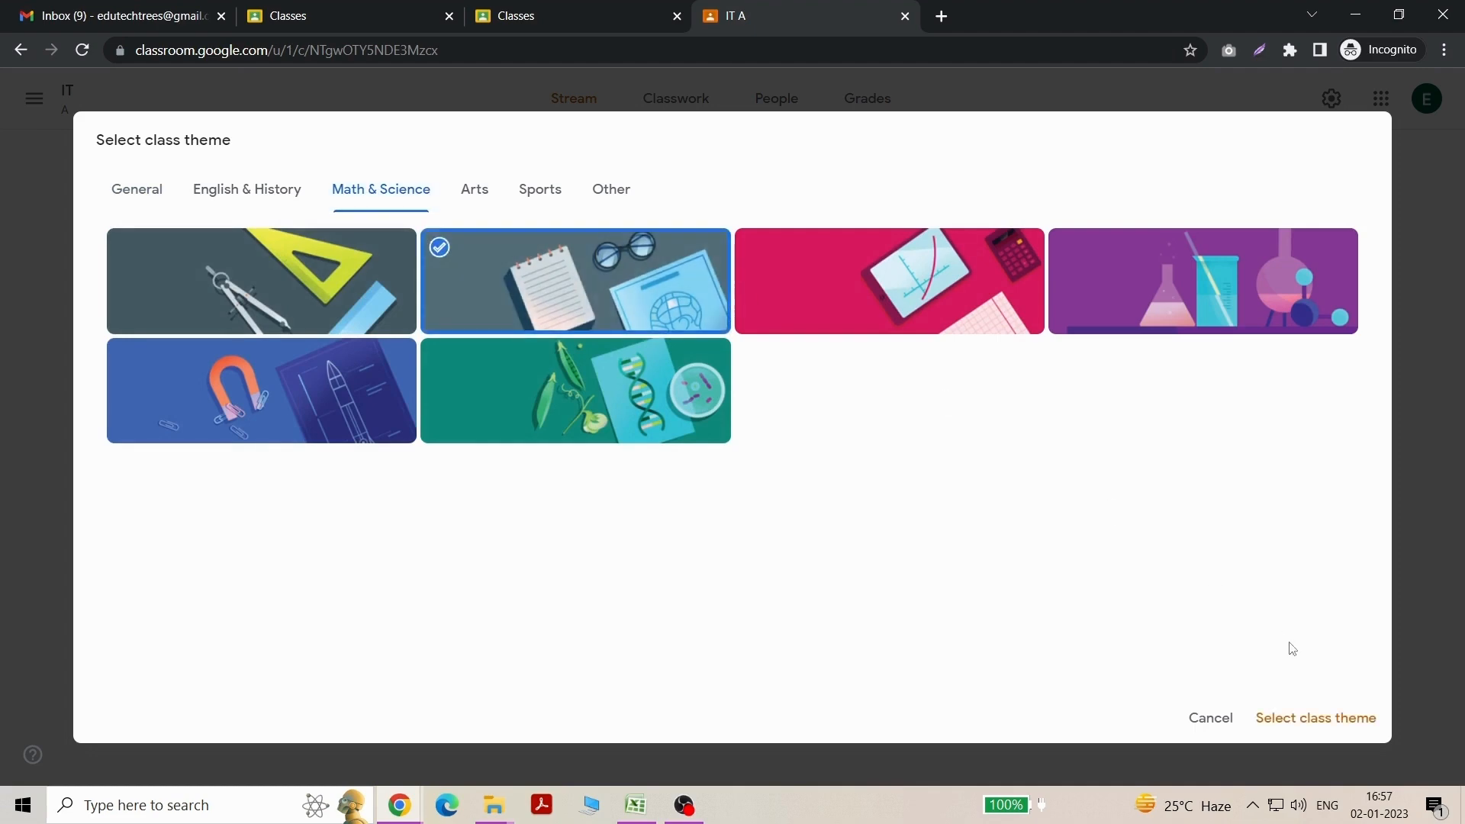
{"action": "left_click", "coordinate": [1290, 720]}
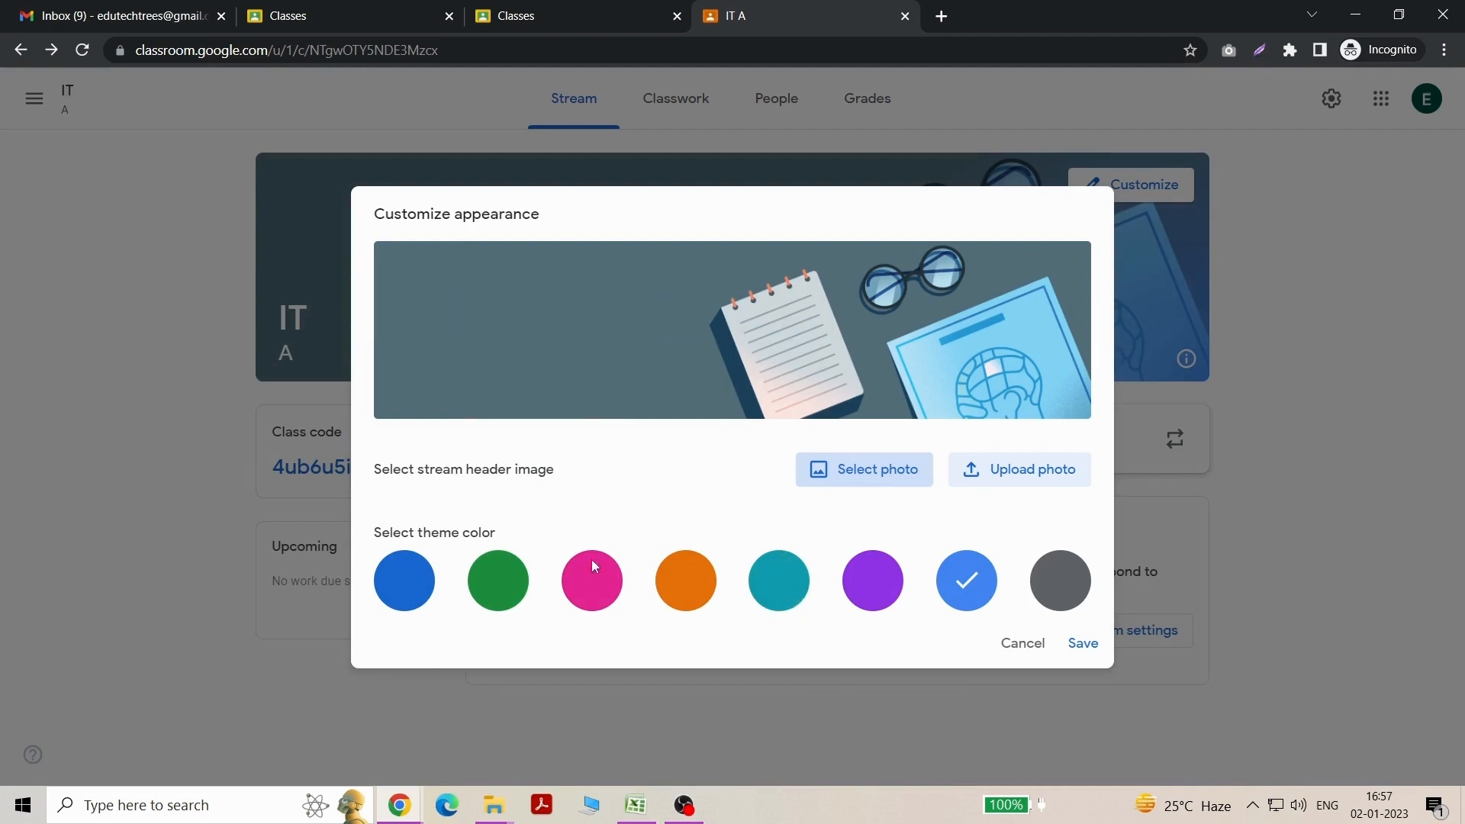
Set the class theme color to Purple and save the customized appearance
{"action": "left_click", "coordinate": [404, 583]}
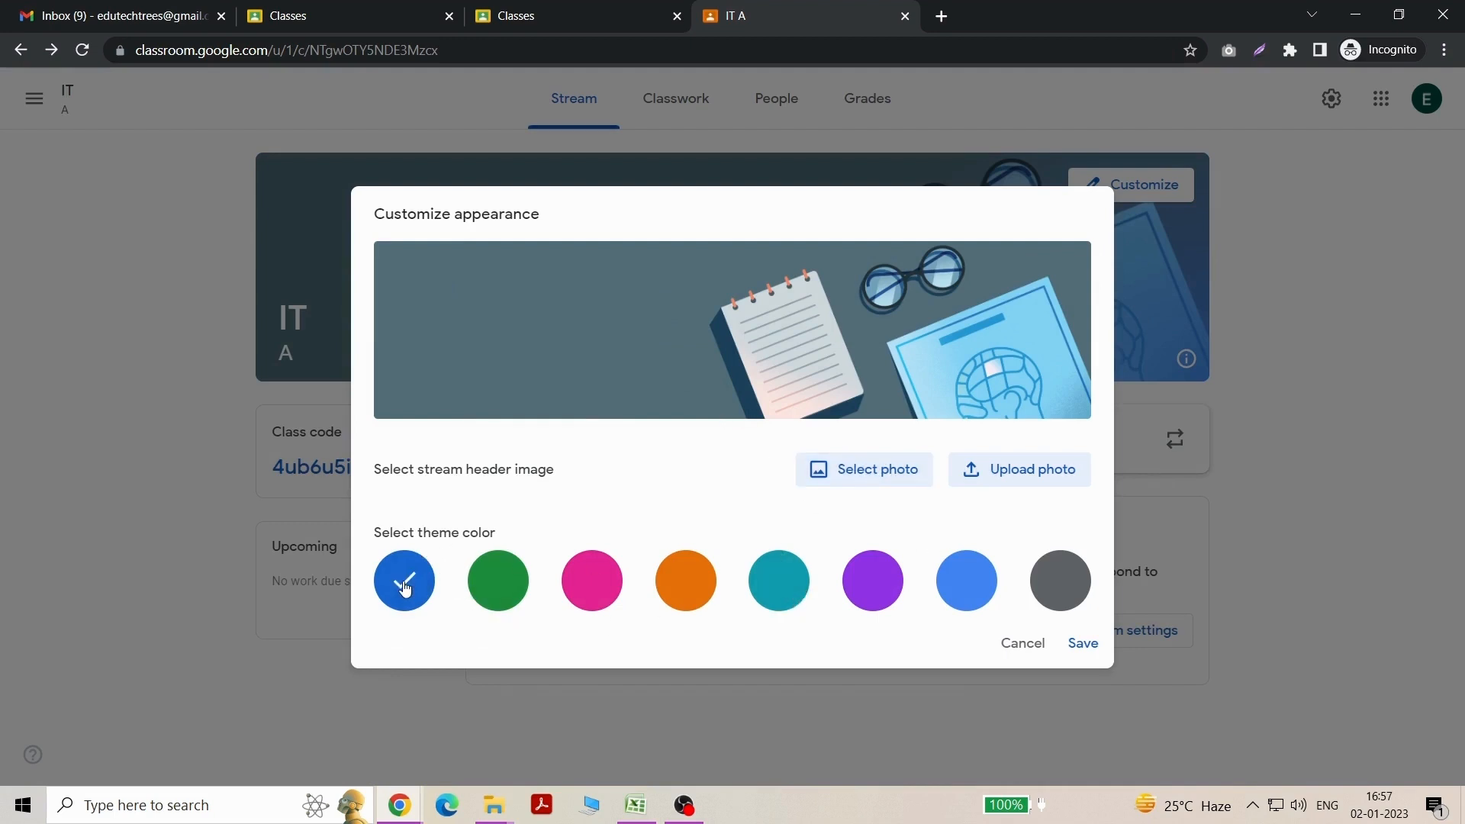
{"action": "left_click", "coordinate": [874, 589]}
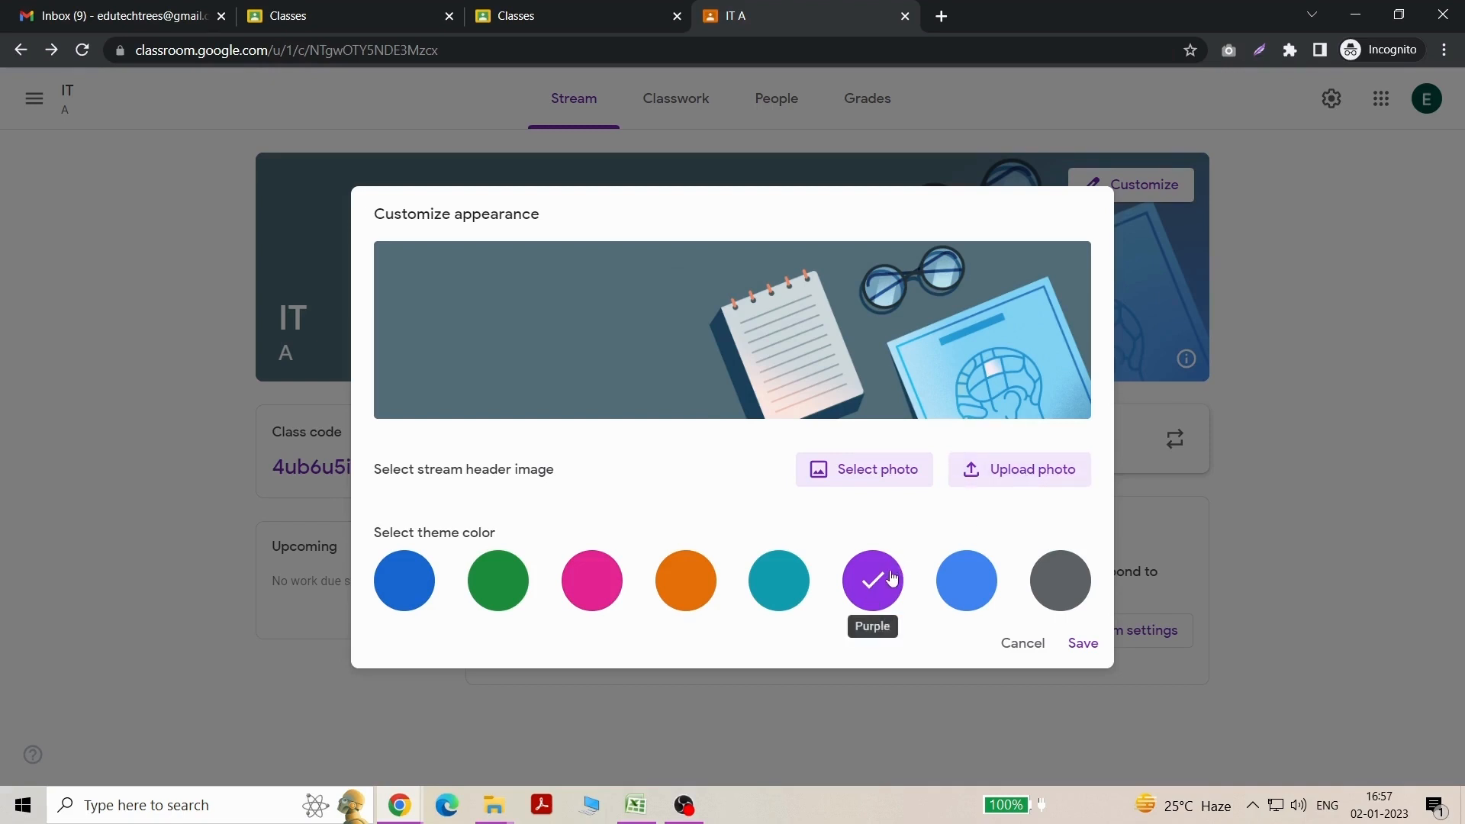
{"action": "left_click", "coordinate": [1085, 645]}
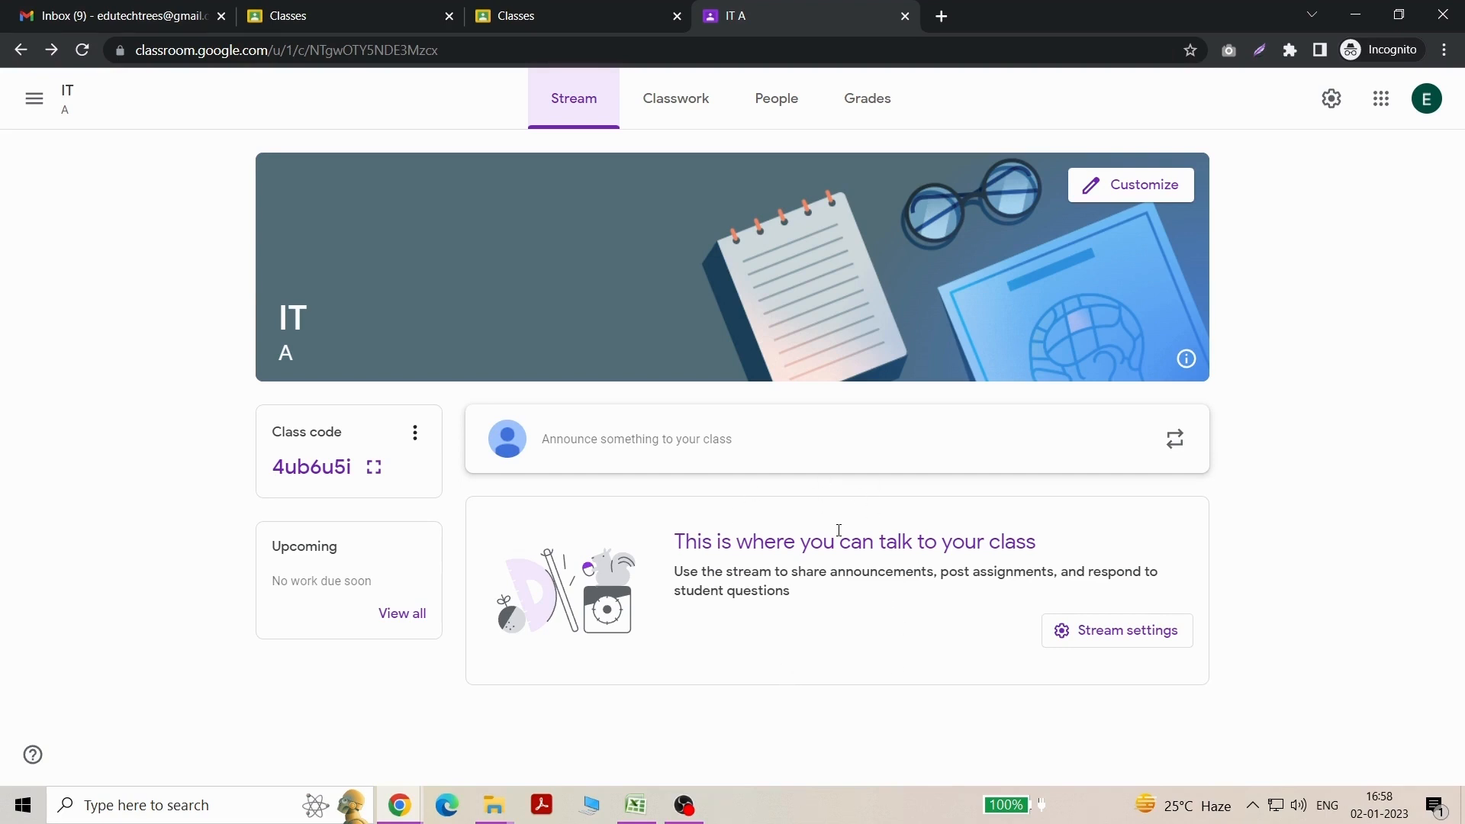
Start a new Material post in the class's classwork and dismiss the tip about posting now or planning ahead
{"action": "left_click", "coordinate": [668, 108]}
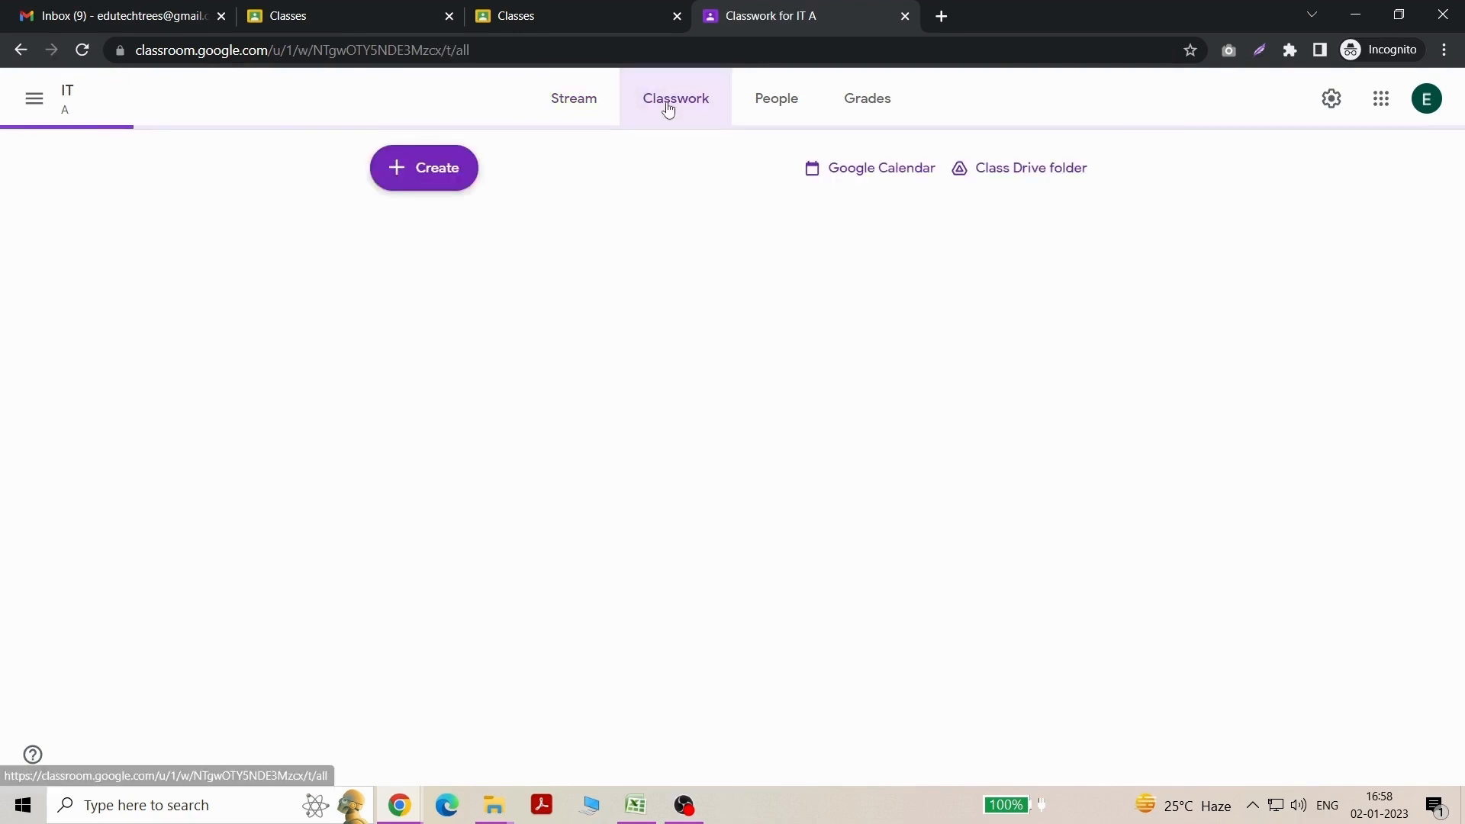
{"action": "left_click", "coordinate": [431, 168]}
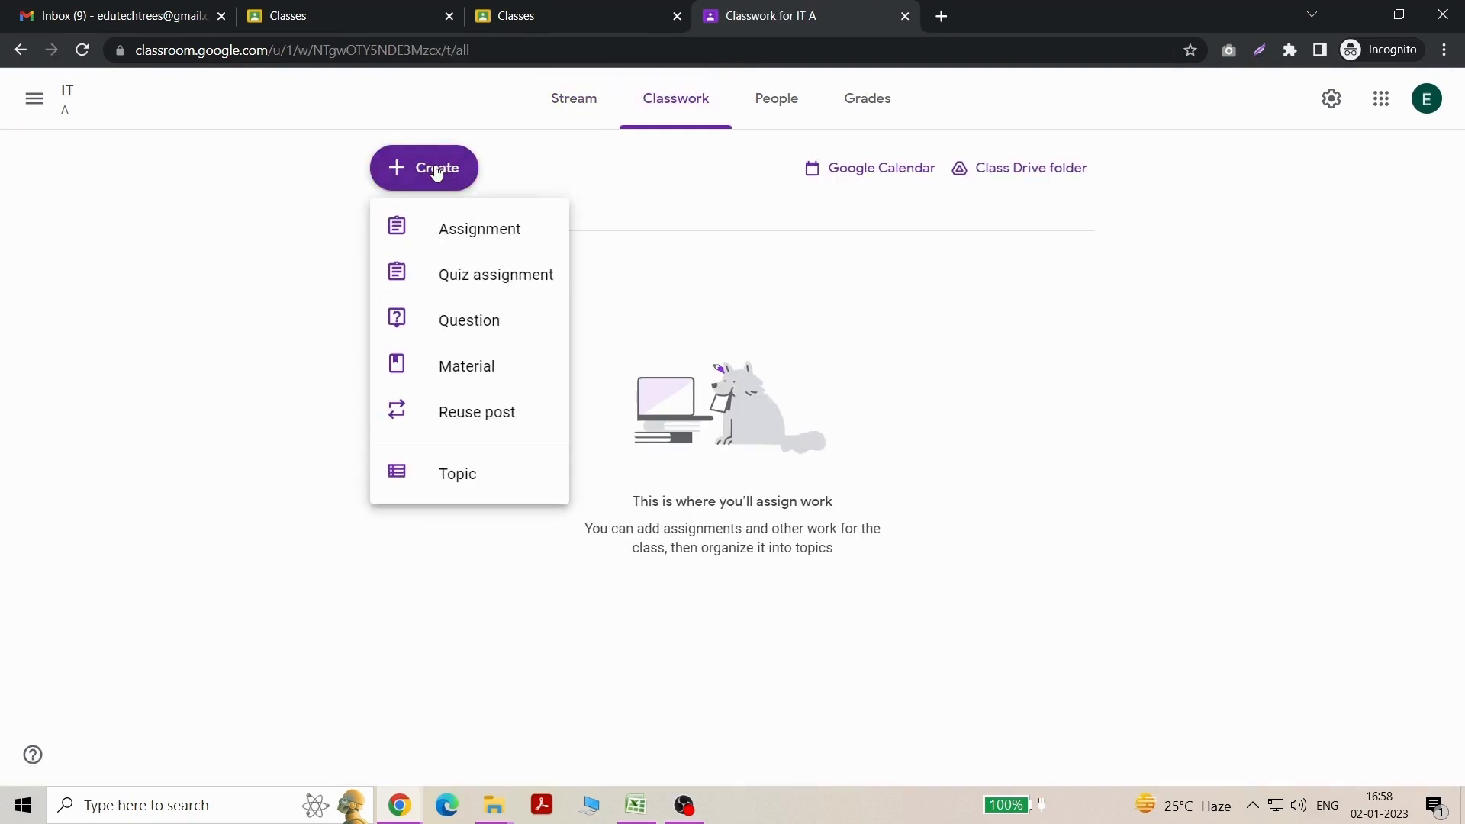
{"action": "left_click", "coordinate": [474, 367]}
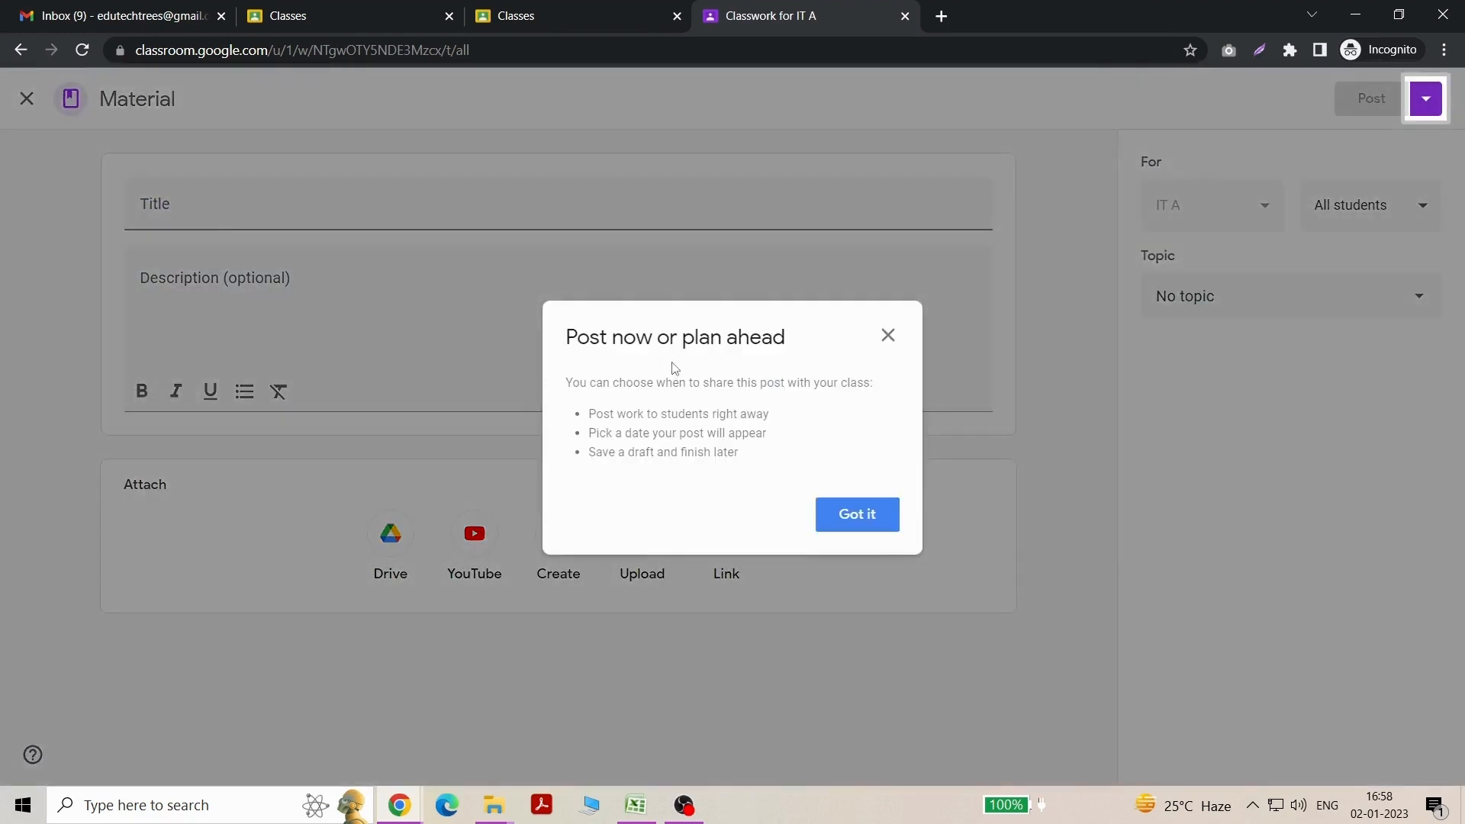
{"action": "left_click", "coordinate": [851, 516]}
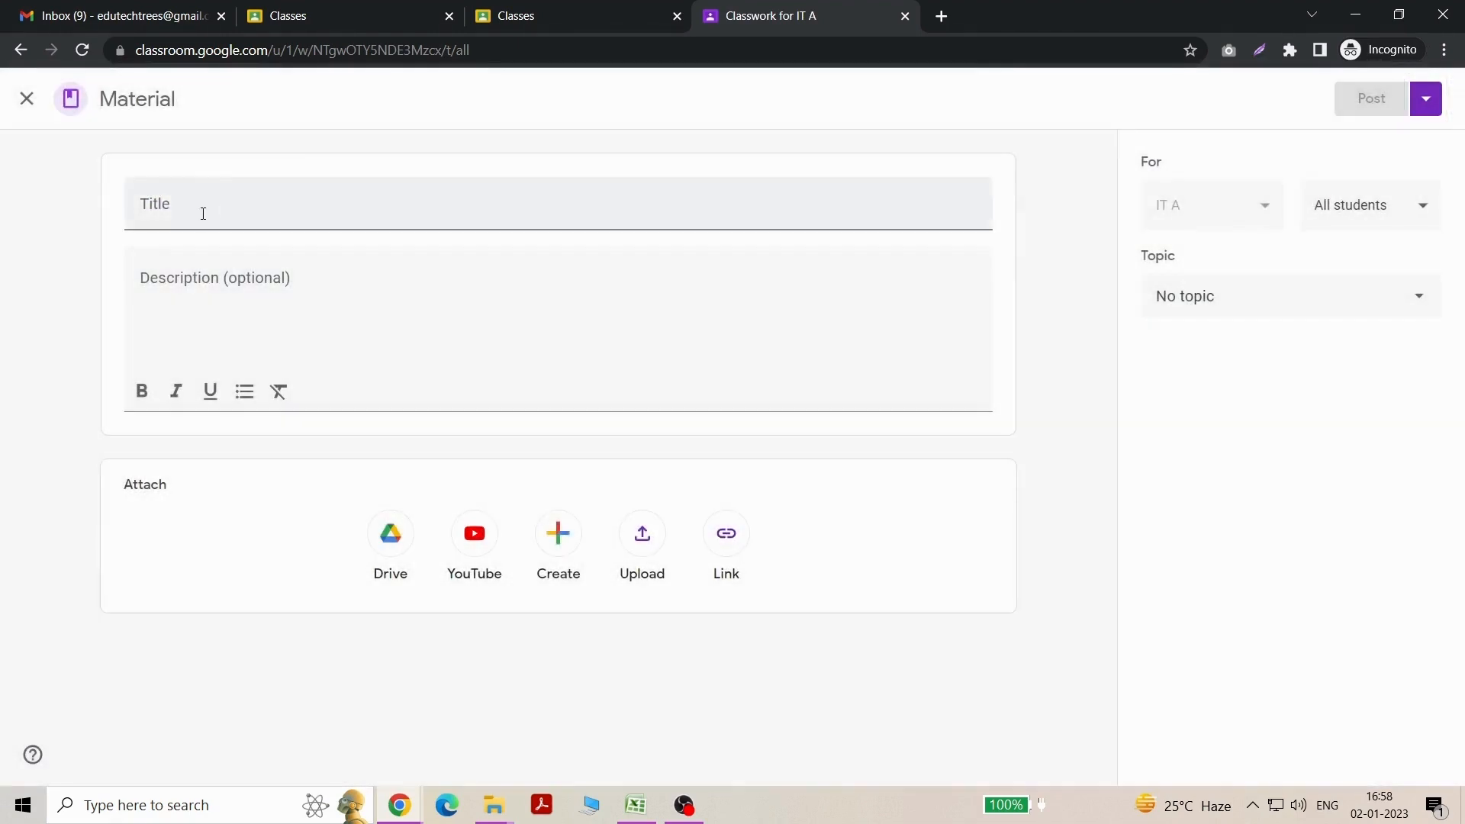
Title the material "Basic of IT" and give it the description "IT tools applications"
{"action": "left_click", "coordinate": [197, 220]}
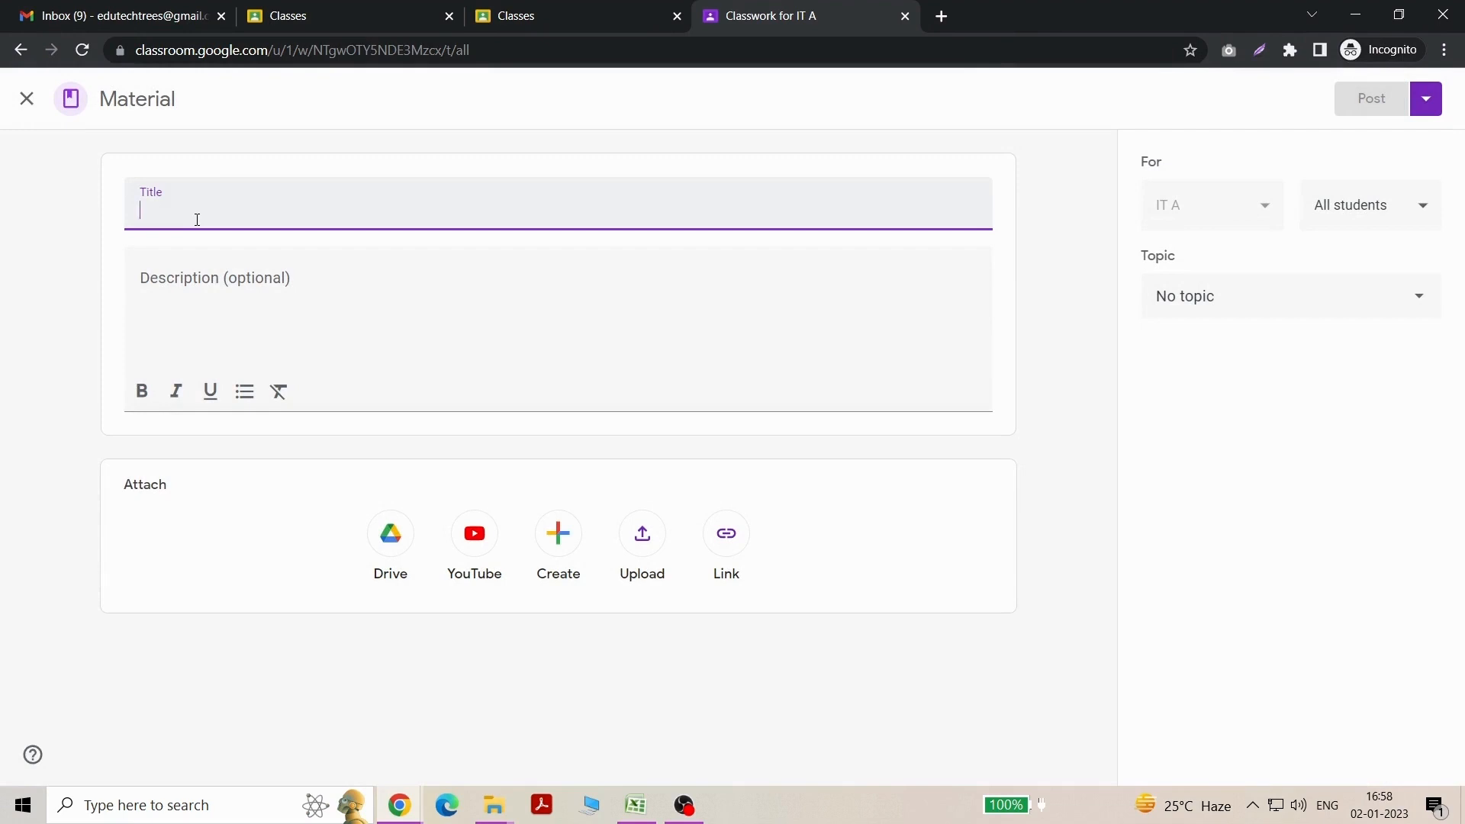
{"action": "type", "text": "Basic"}
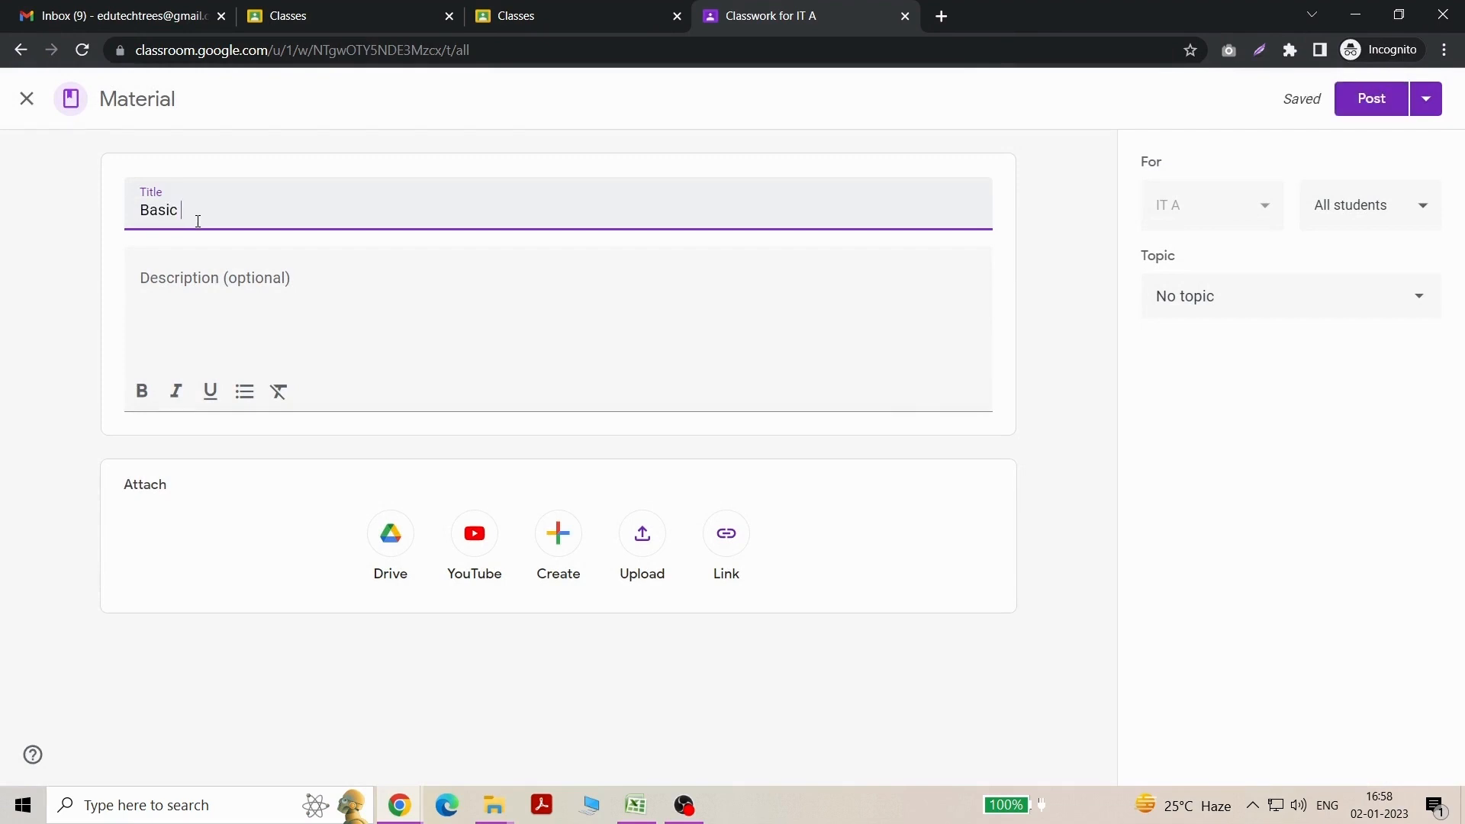
{"action": "type", "text": " of IT"}
{"action": "left_click", "coordinate": [385, 340]}
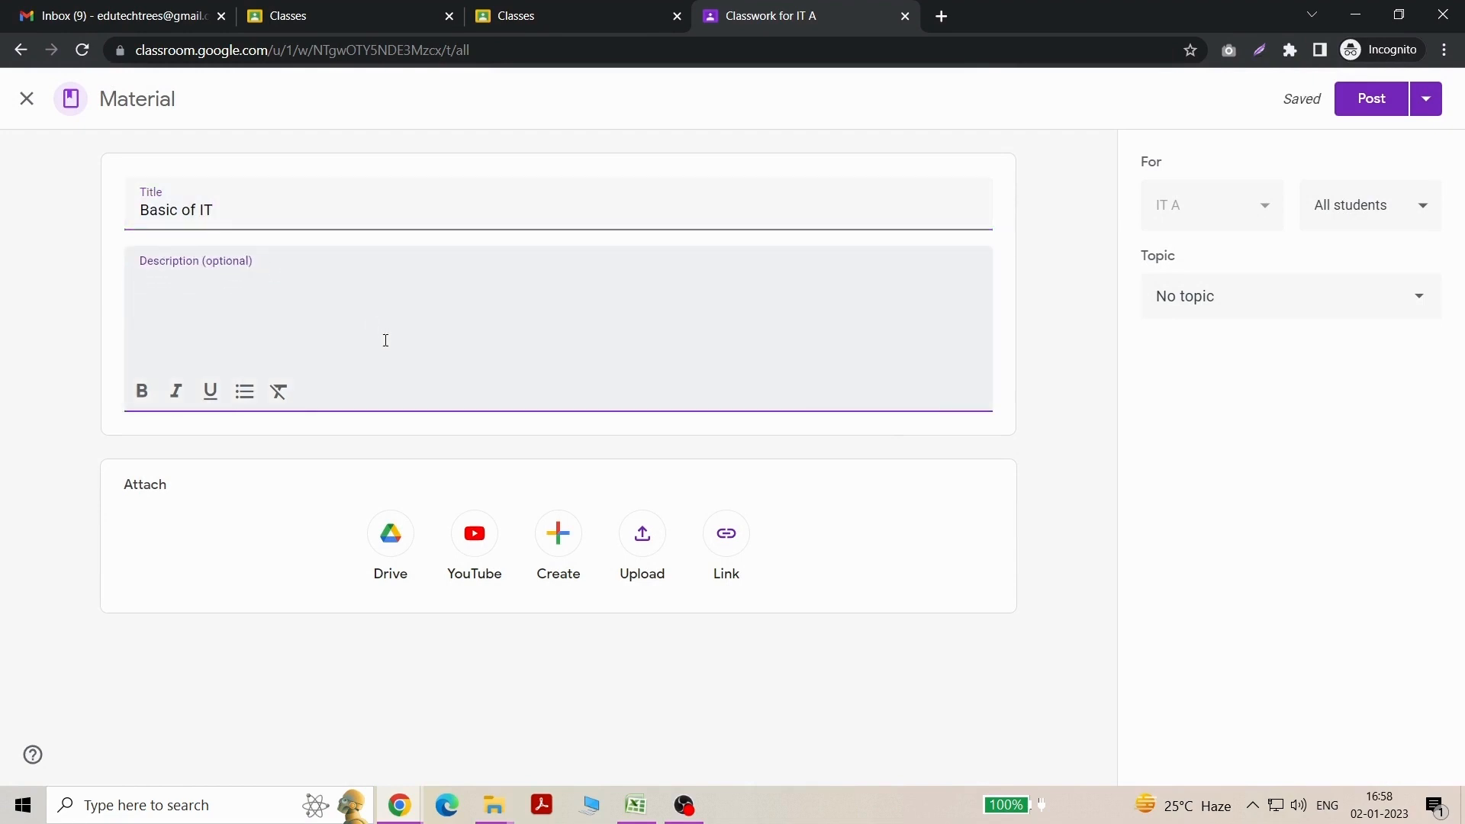
{"action": "type", "text": "f"}
{"action": "key", "text": "BackSpace"}
{"action": "type", "text": "IT tools applications"}
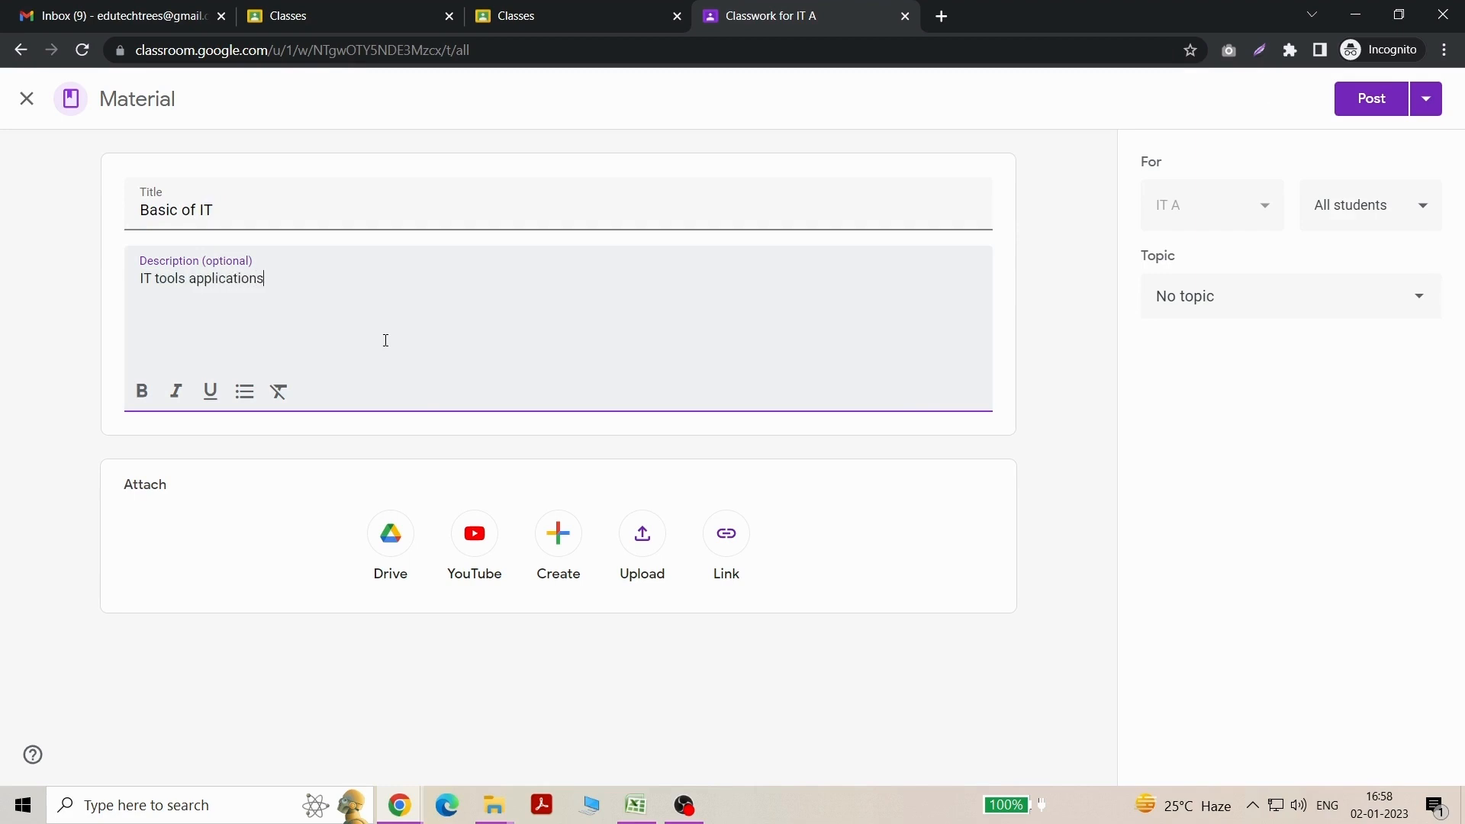
Create the topic "Basic of IT" for the material, leaving it without a link attachment
{"action": "left_click", "coordinate": [1223, 295]}
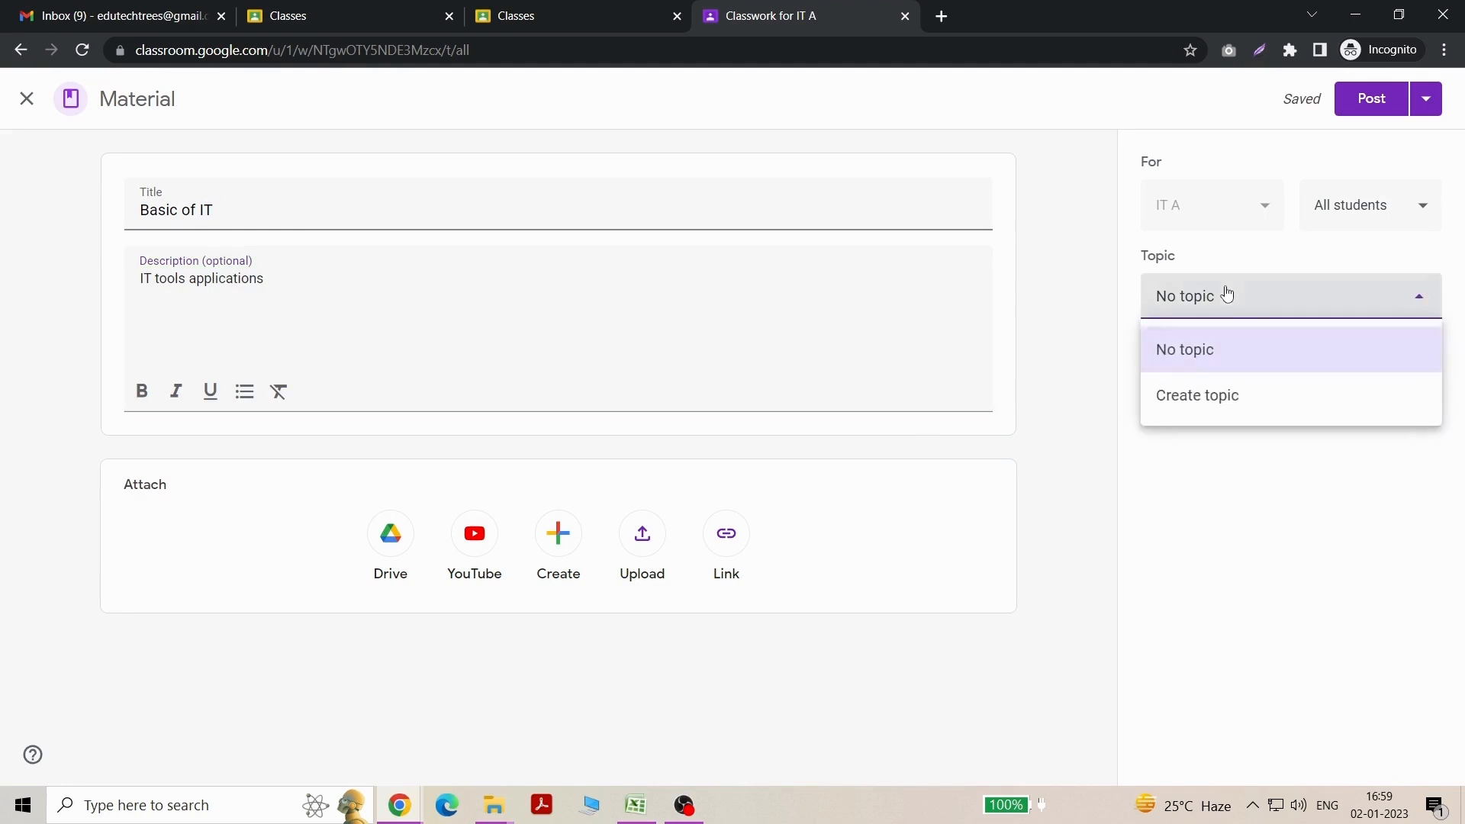
{"action": "left_click", "coordinate": [1196, 407]}
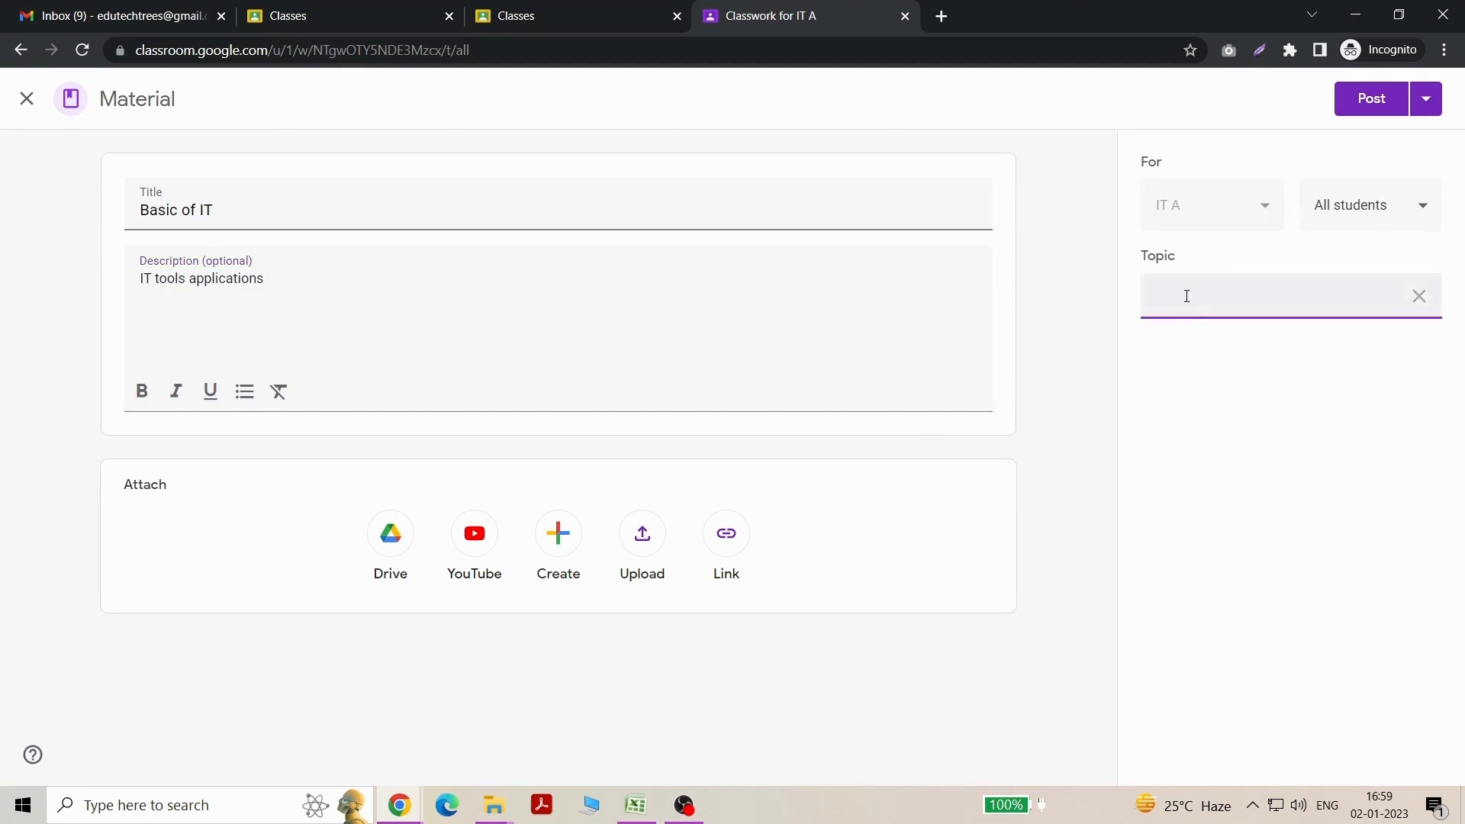
{"action": "type", "text": "Basic of IT"}
{"action": "left_click", "coordinate": [728, 535]}
{"action": "left_click", "coordinate": [745, 490]}
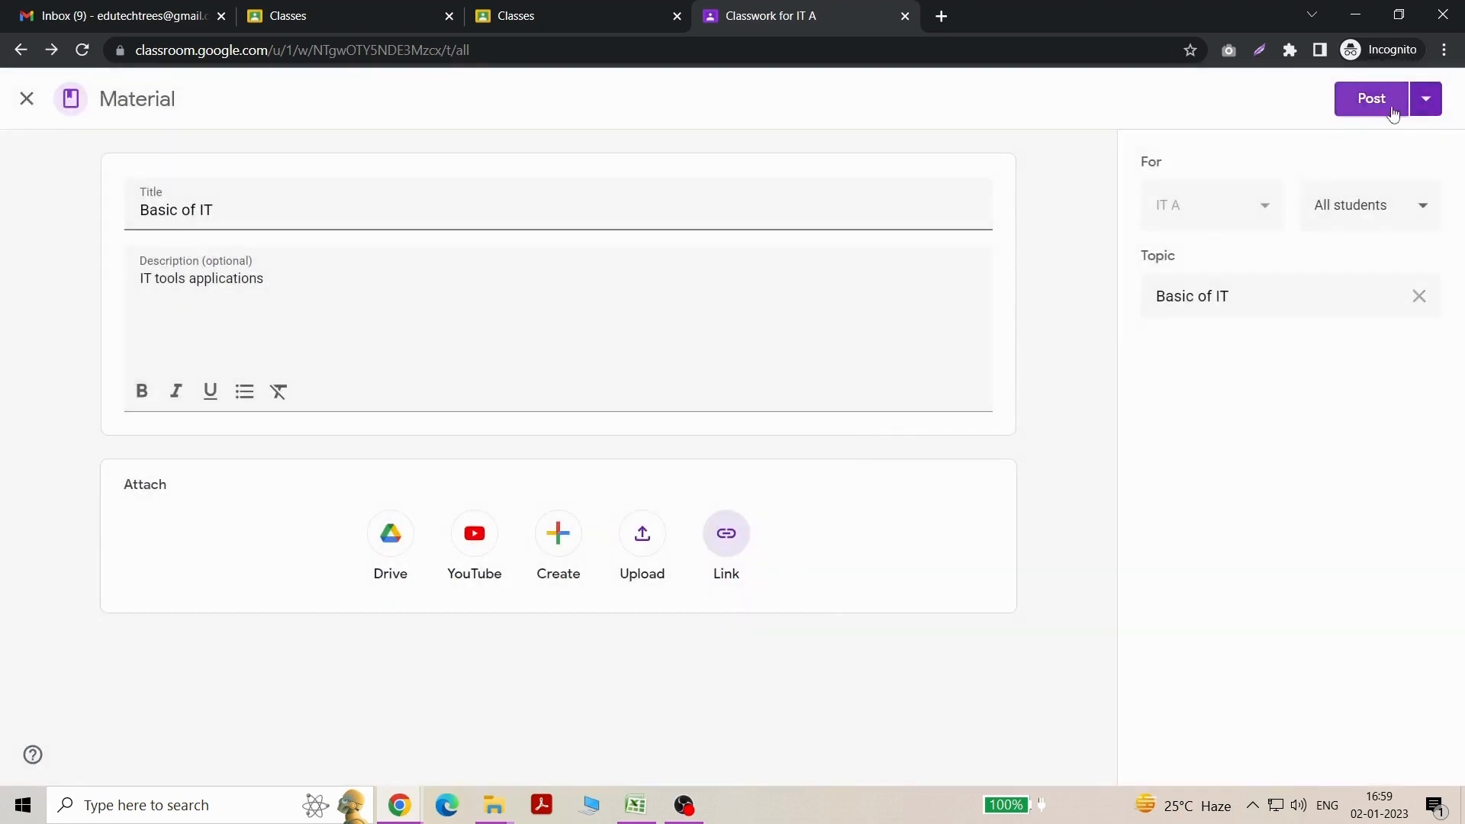
Post the "Basic of IT" material and view its details from the class stream
{"action": "left_click", "coordinate": [1428, 108]}
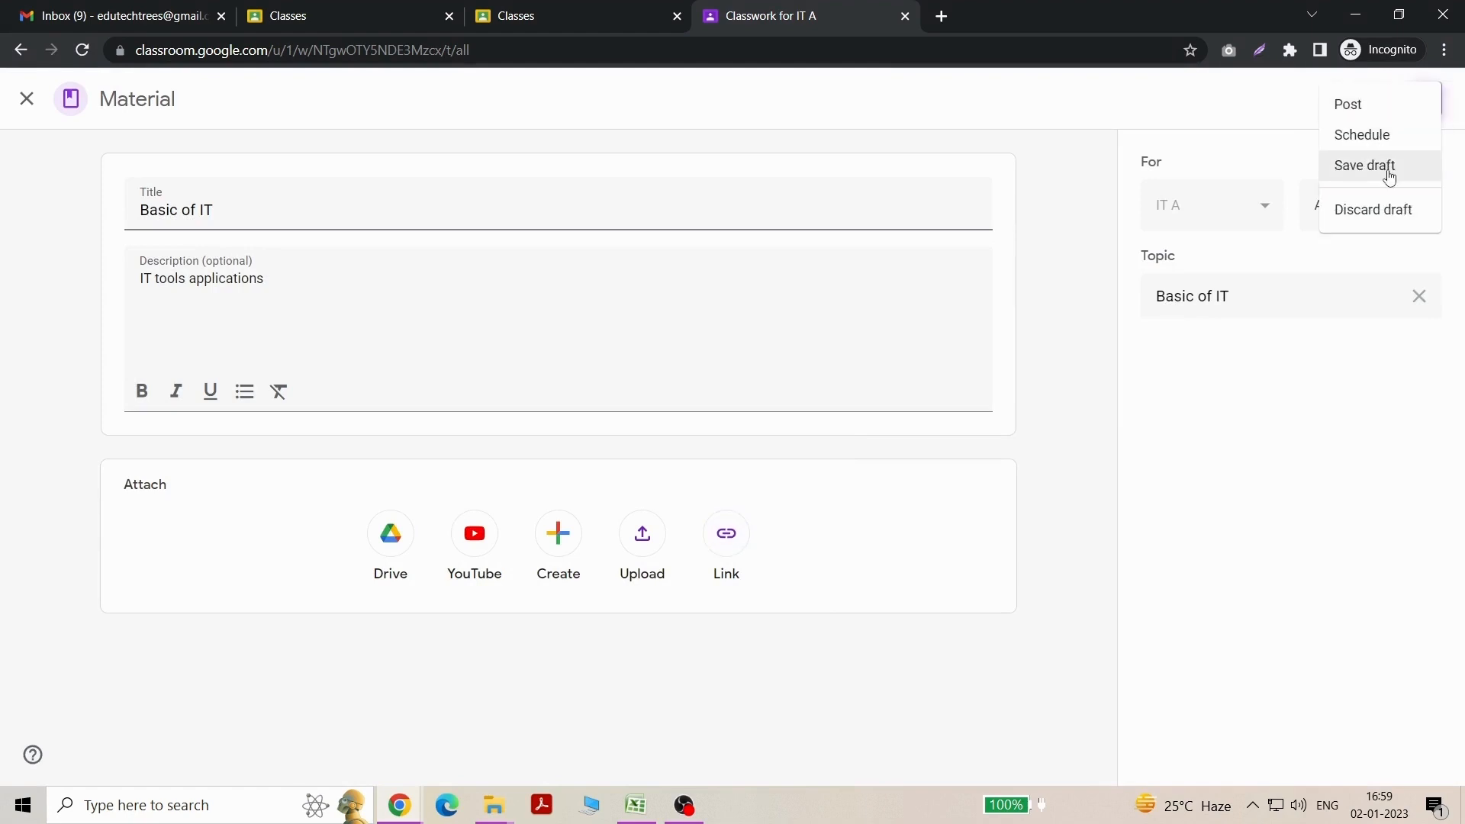
{"action": "left_click", "coordinate": [1358, 107]}
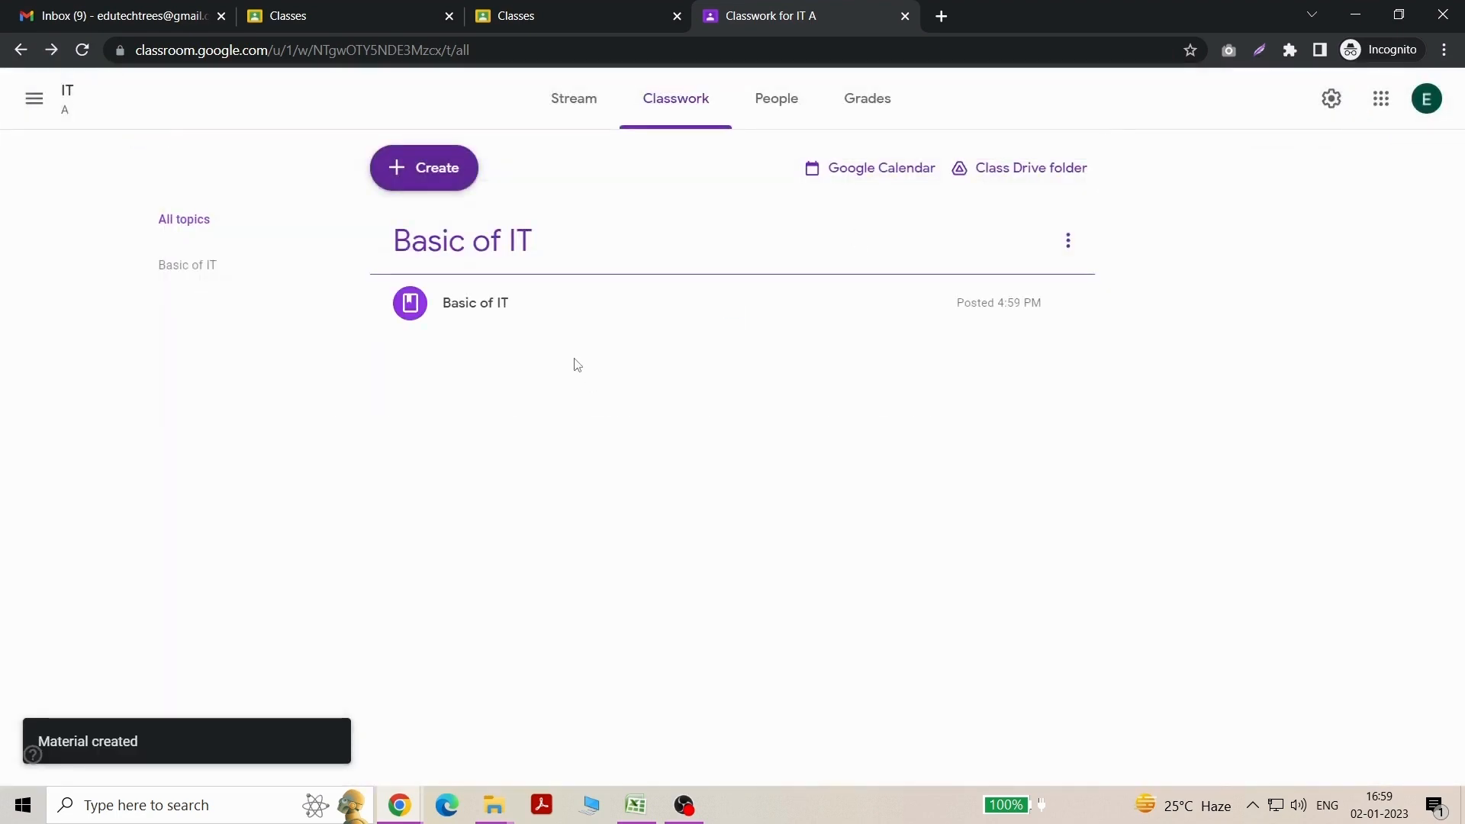
{"action": "left_click", "coordinate": [570, 107]}
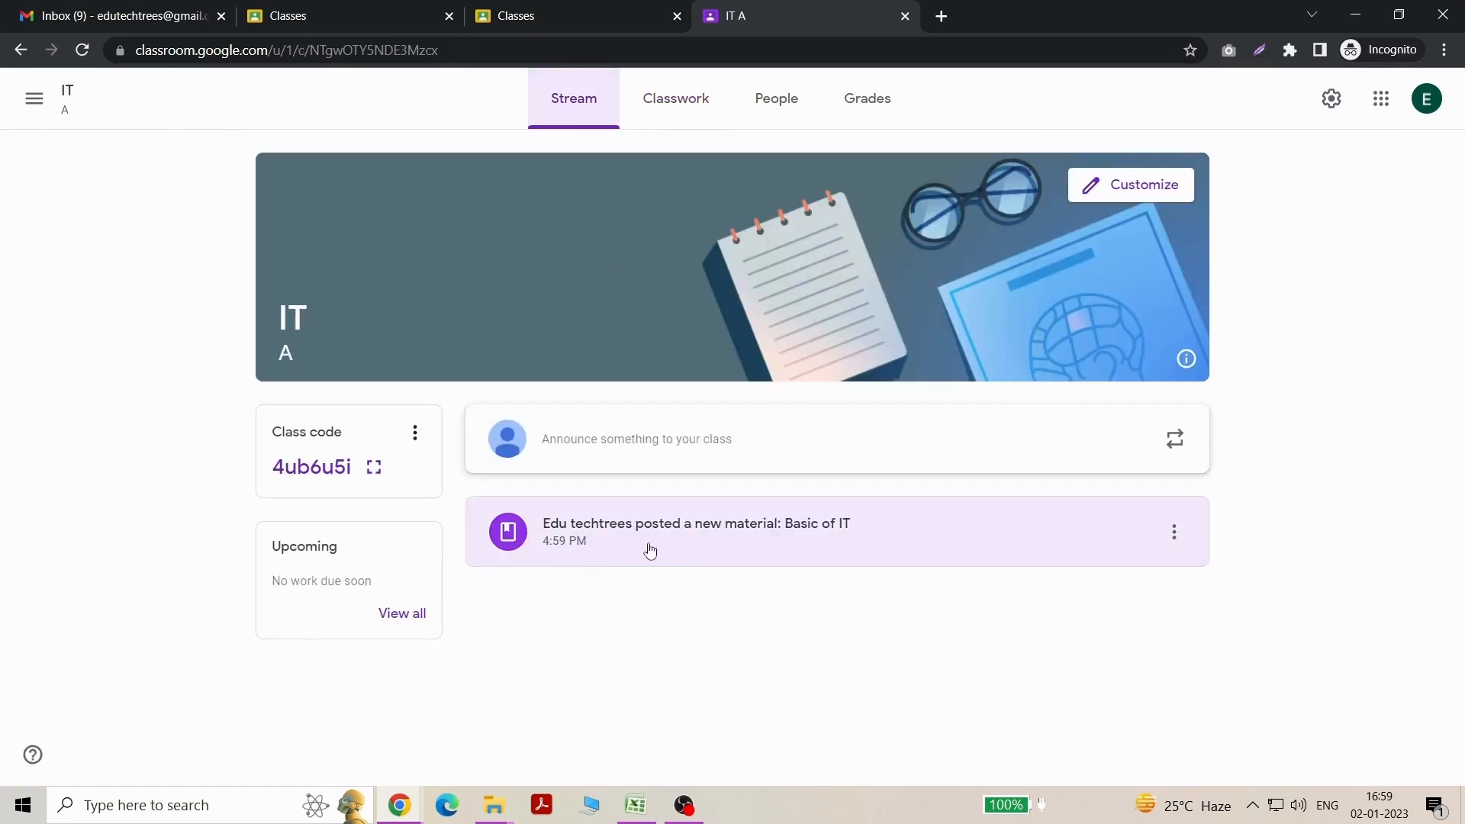
{"action": "left_click", "coordinate": [732, 543]}
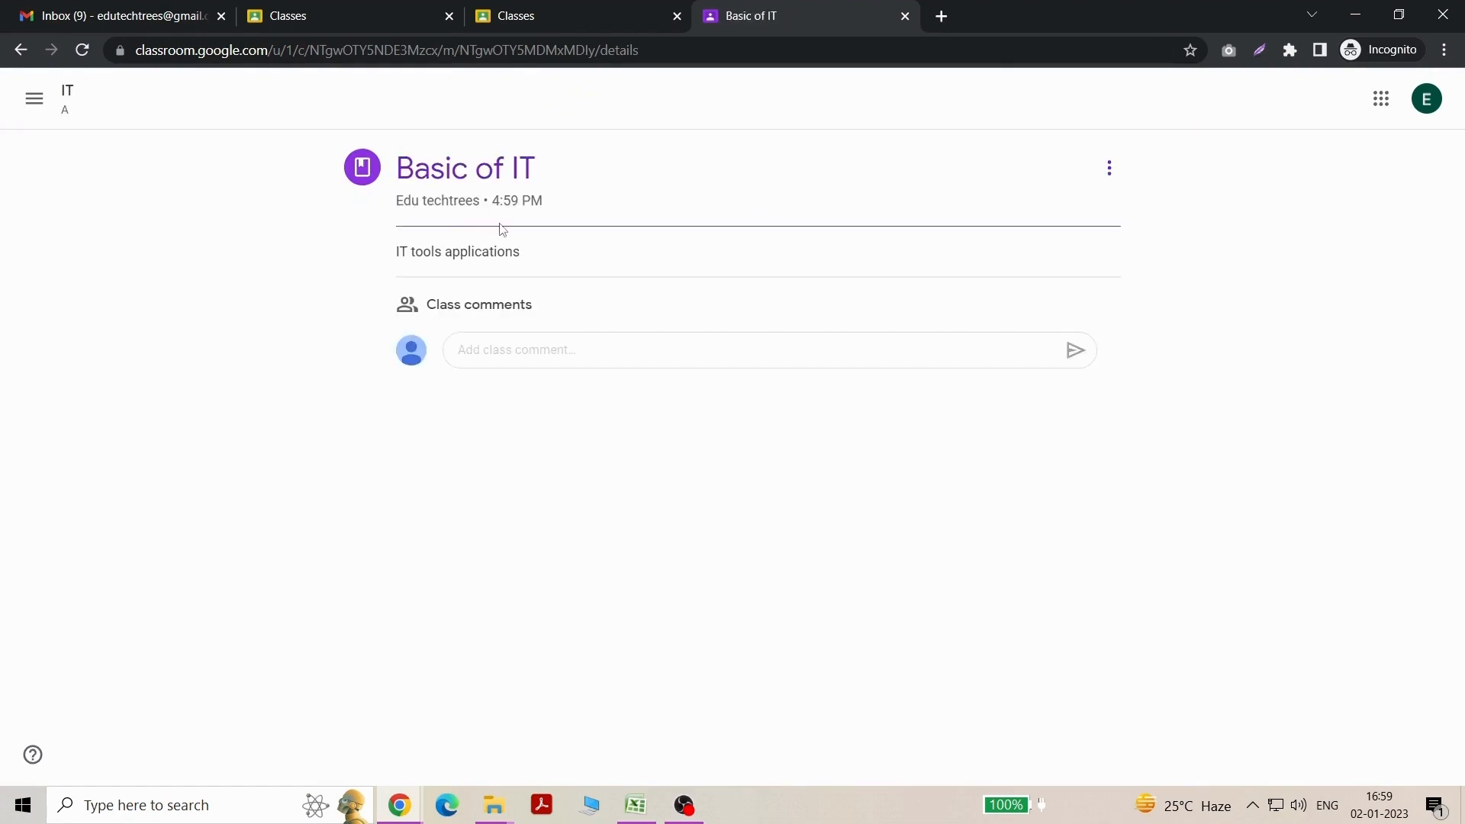
{"action": "left_click", "coordinate": [21, 49]}
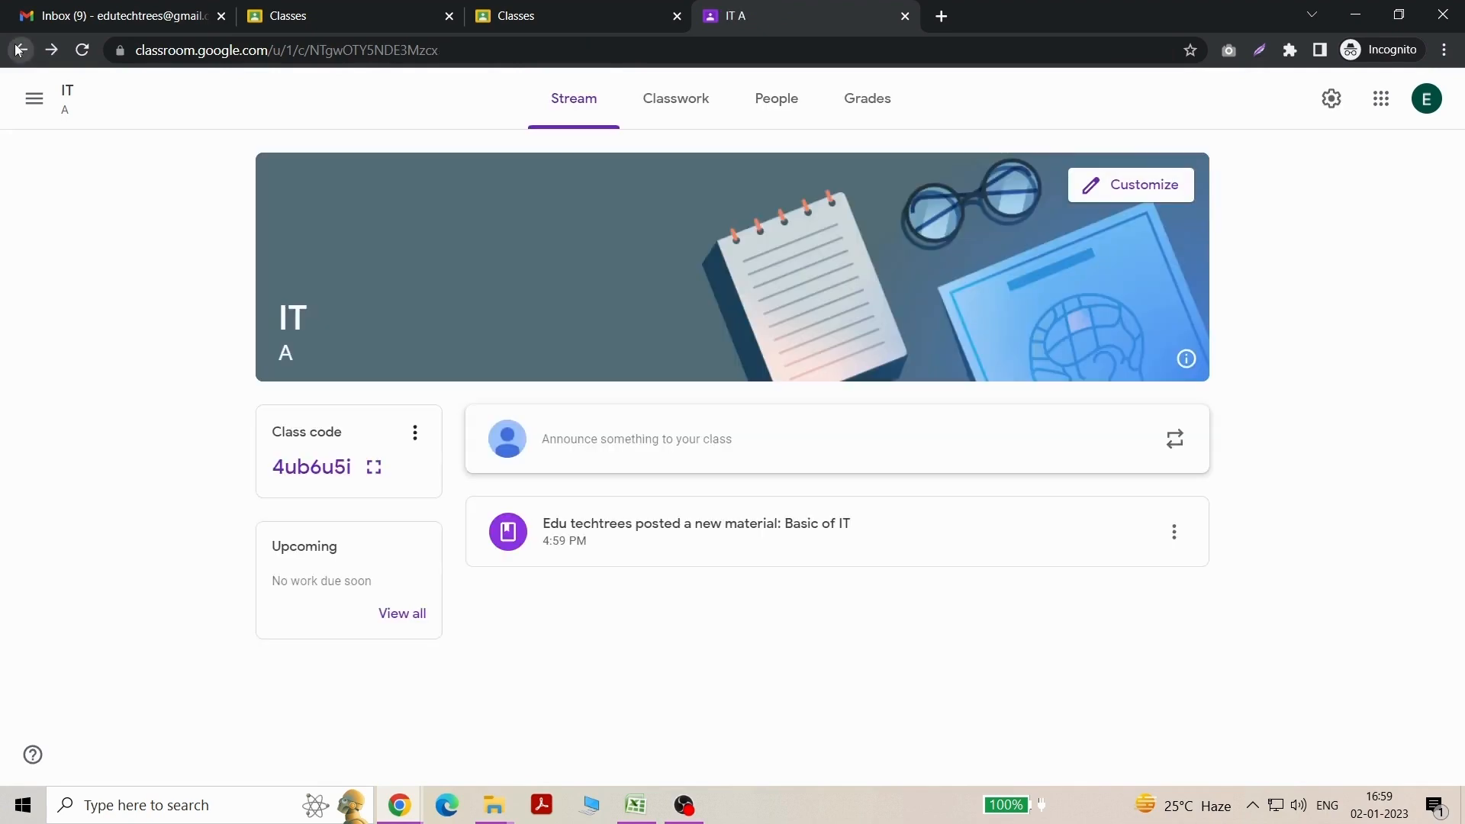
Return to the classwork page and open the class's Google Calendar
{"action": "left_click", "coordinate": [695, 109]}
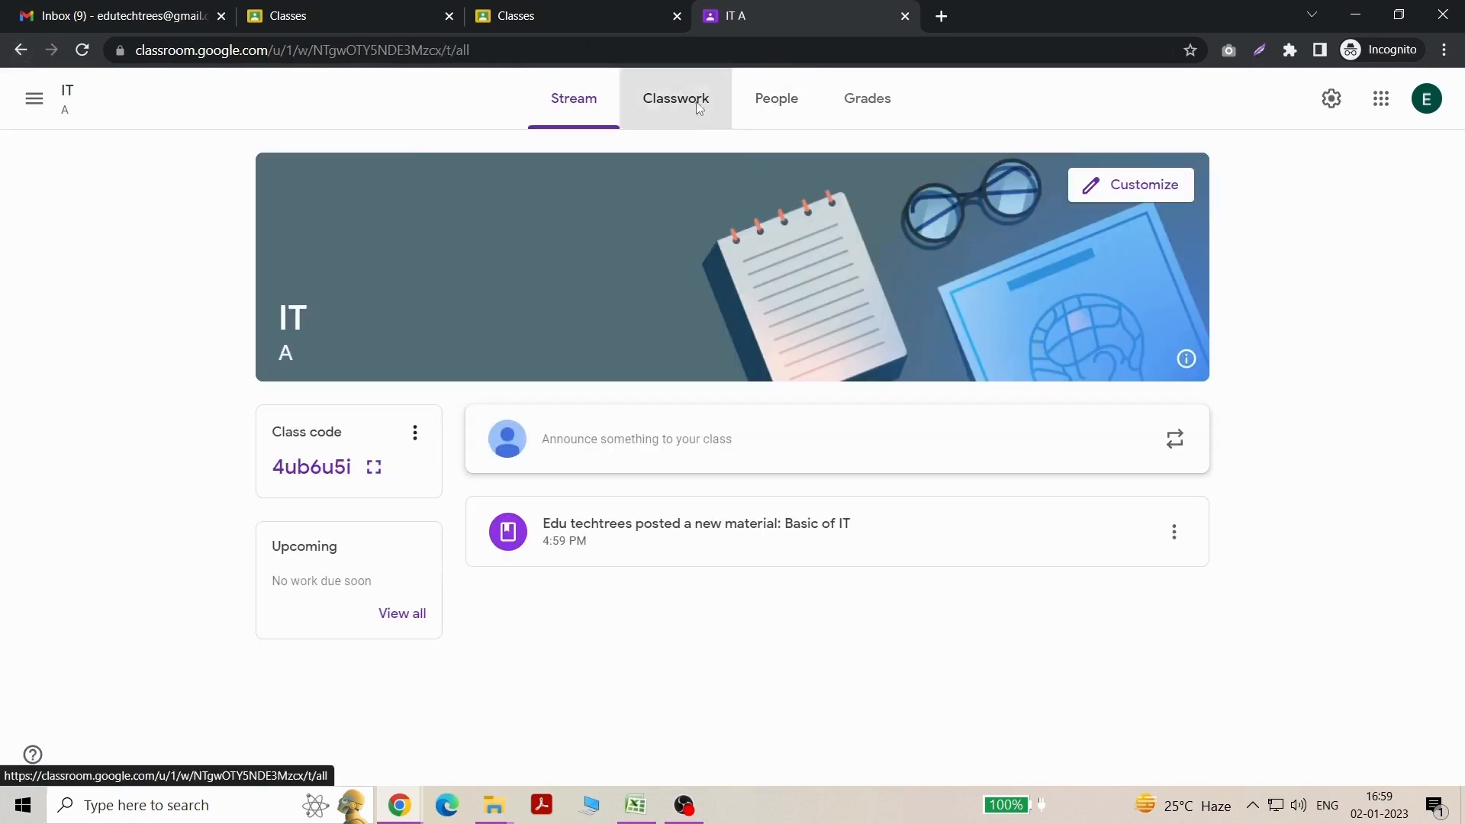
{"action": "left_click", "coordinate": [442, 176]}
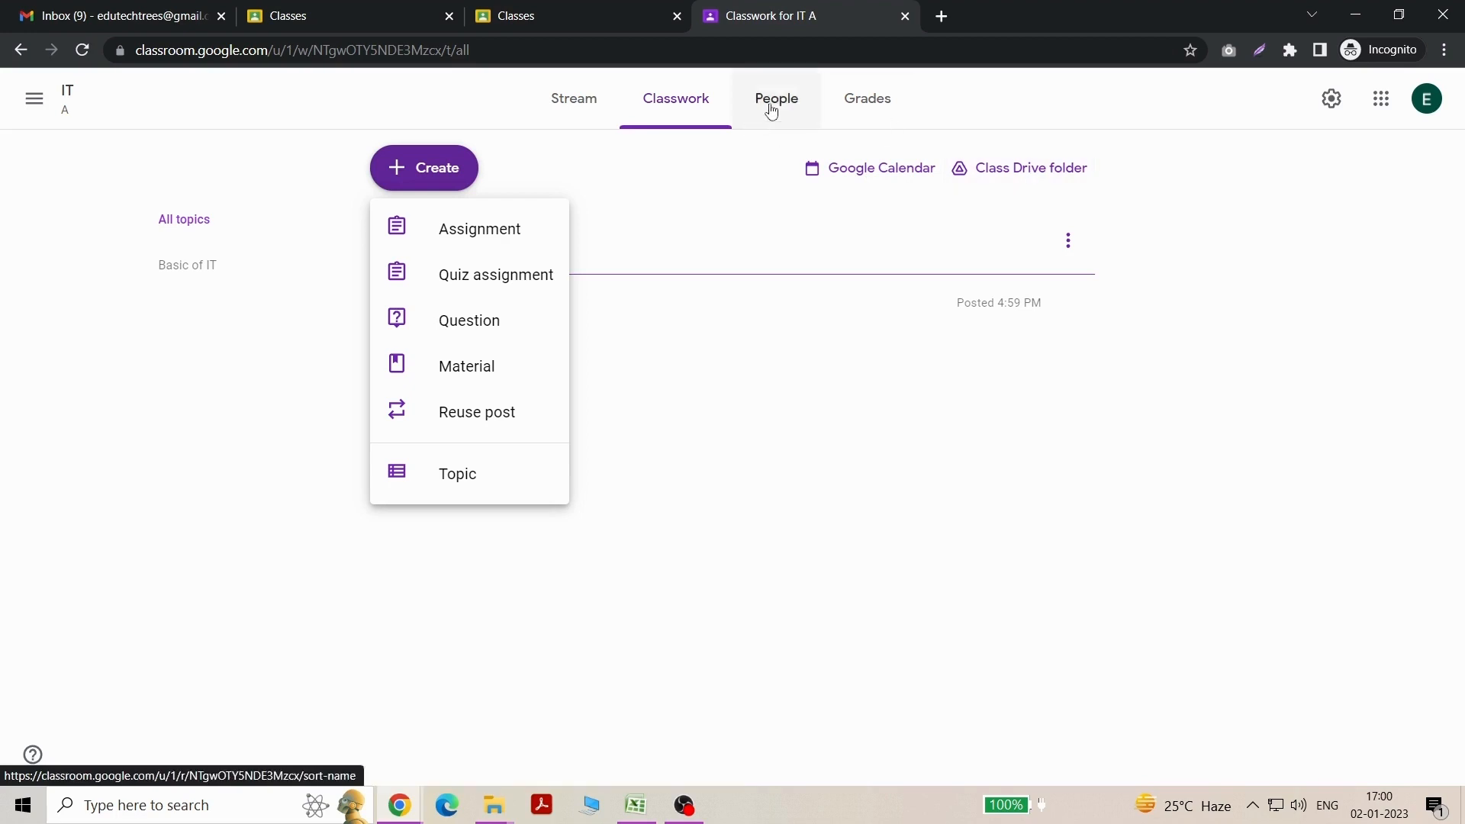
{"action": "left_click", "coordinate": [848, 176]}
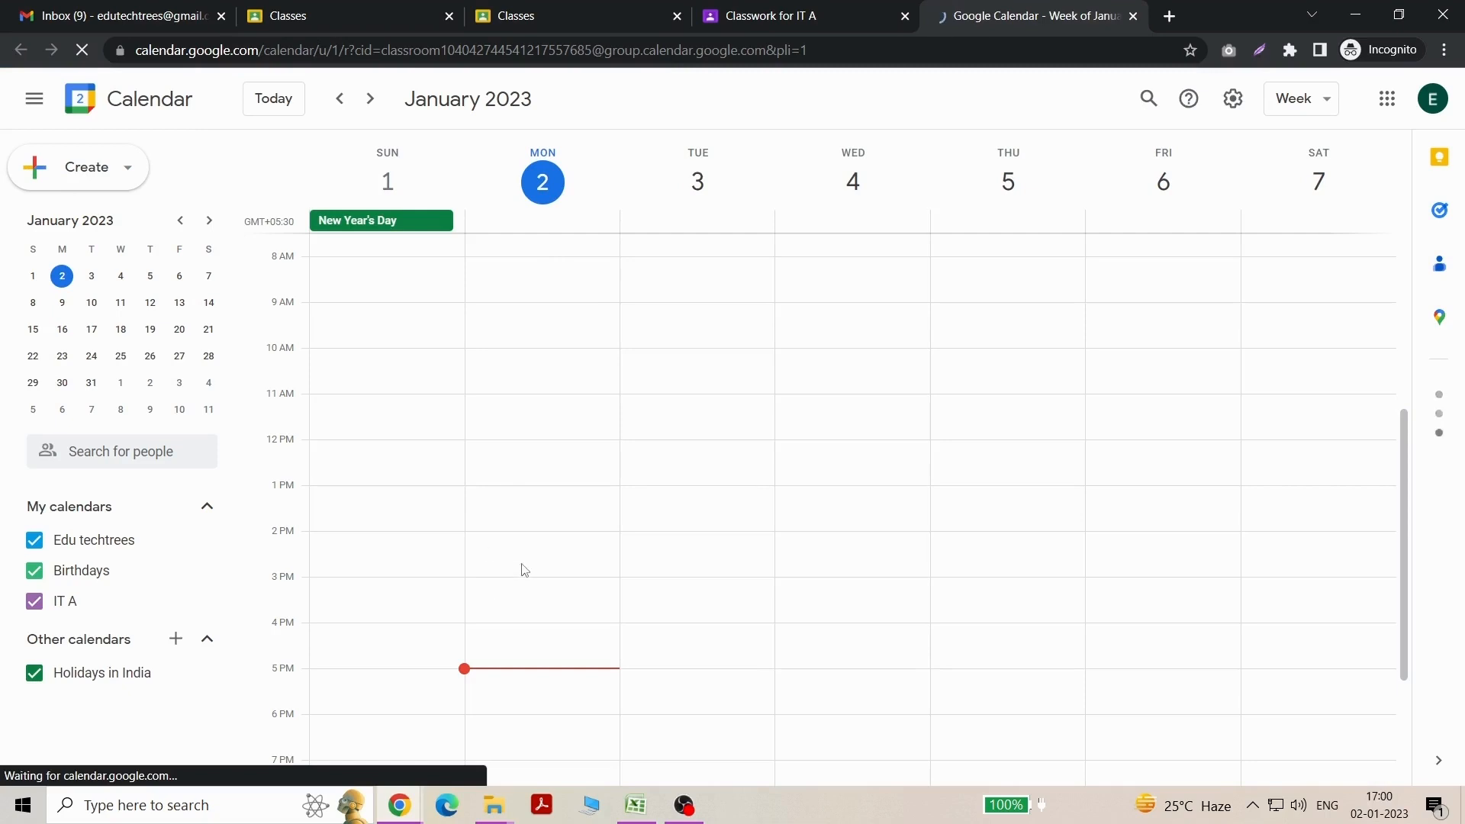
Create a calendar event titled "Discussion for IT tools" on Monday, January 2, from 4:30pm to 5:30pm
{"action": "left_click", "coordinate": [502, 665]}
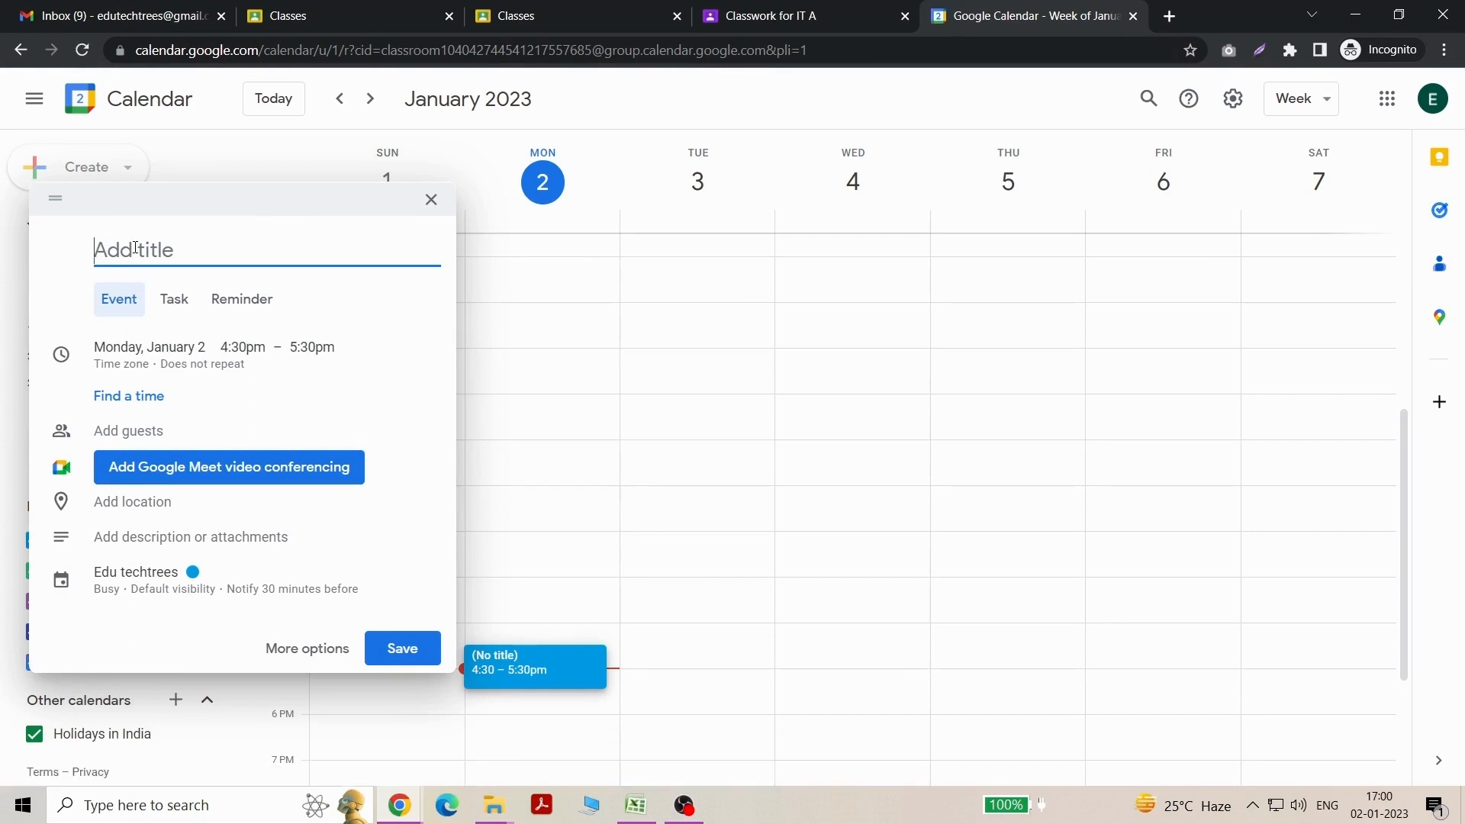
{"action": "type", "text": "d"}
{"action": "key", "text": "BackSpace"}
{"action": "type", "text": "Discussion f"}
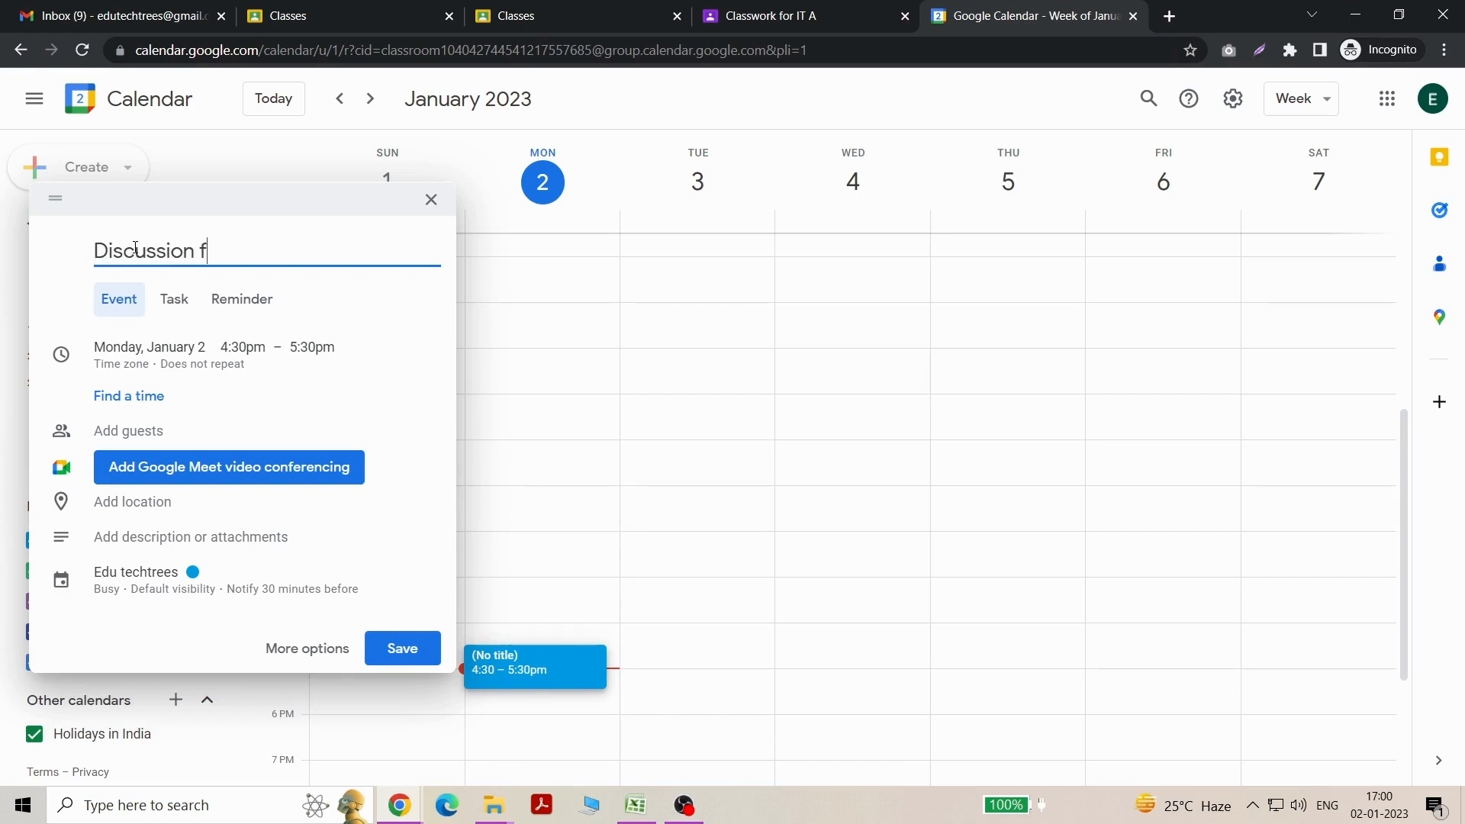
{"action": "type", "text": "or IT tools"}
Add Google Meet video conferencing to the event and copy its joining info
{"action": "left_click", "coordinate": [152, 469]}
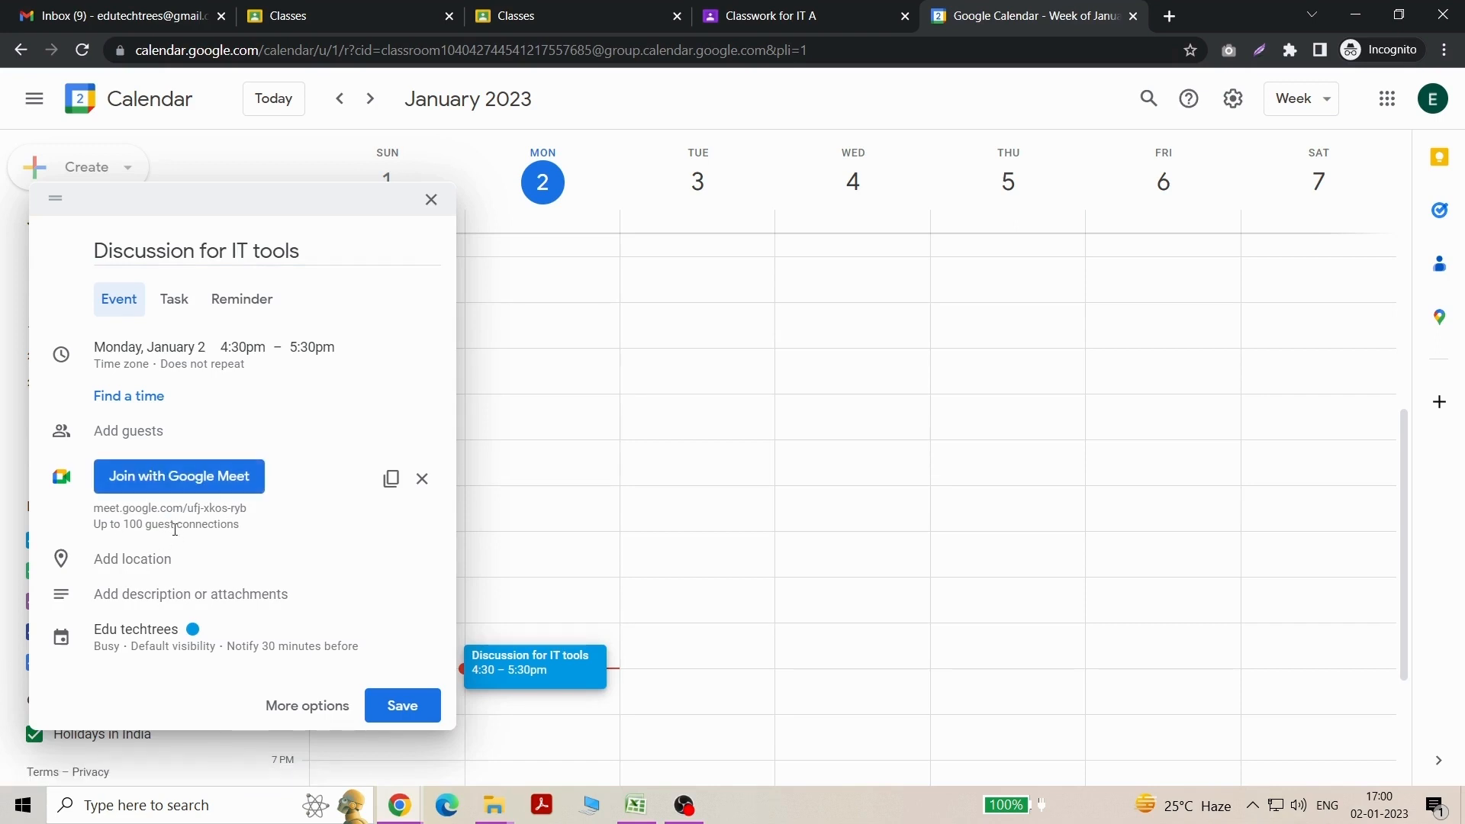
{"action": "left_click", "coordinate": [391, 478]}
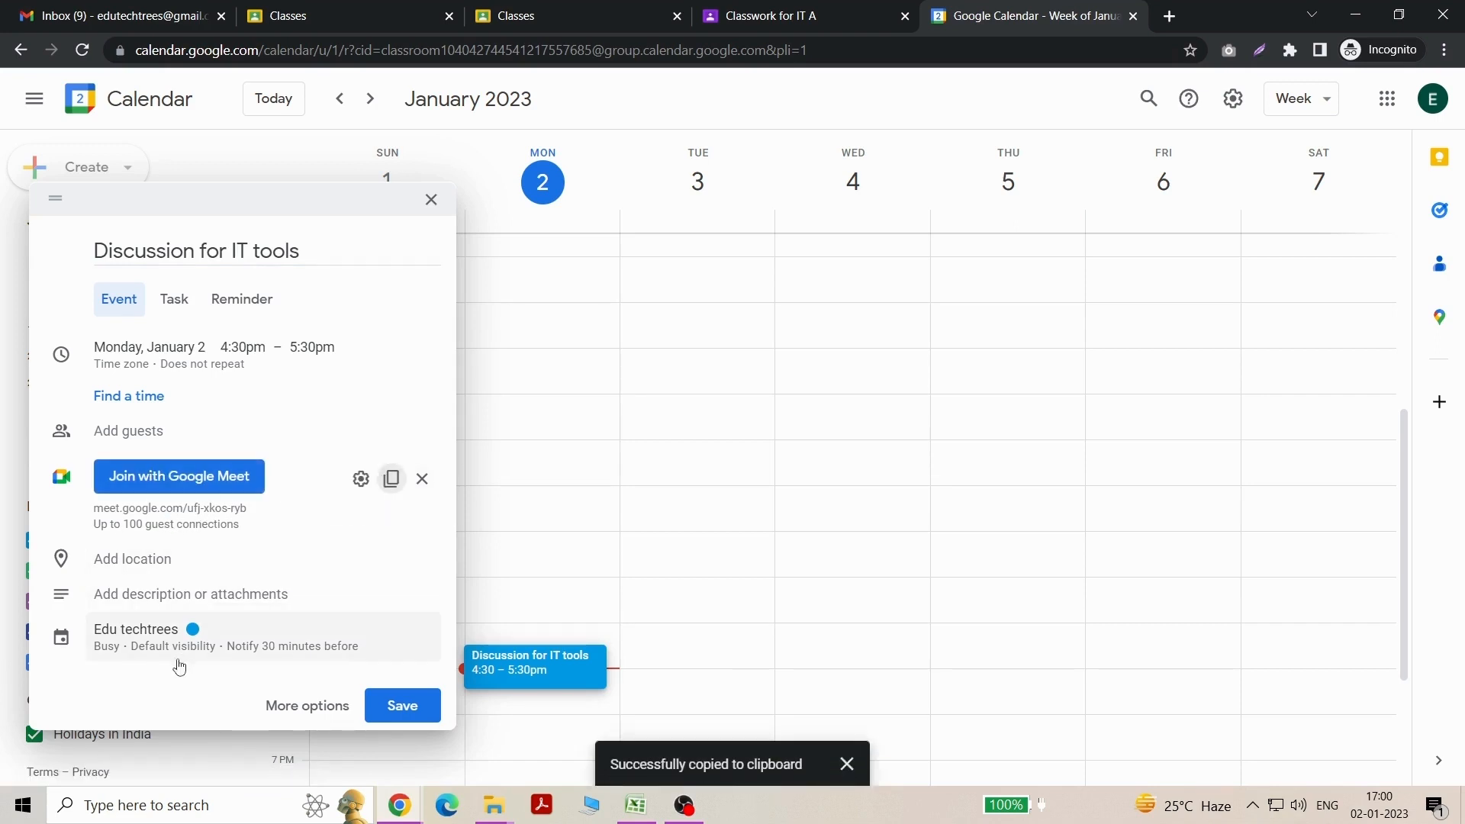
Add the suggested contact as an event guest and save the event, sending the invitation email and accepting the notifications prompt
{"action": "left_click", "coordinate": [305, 702]}
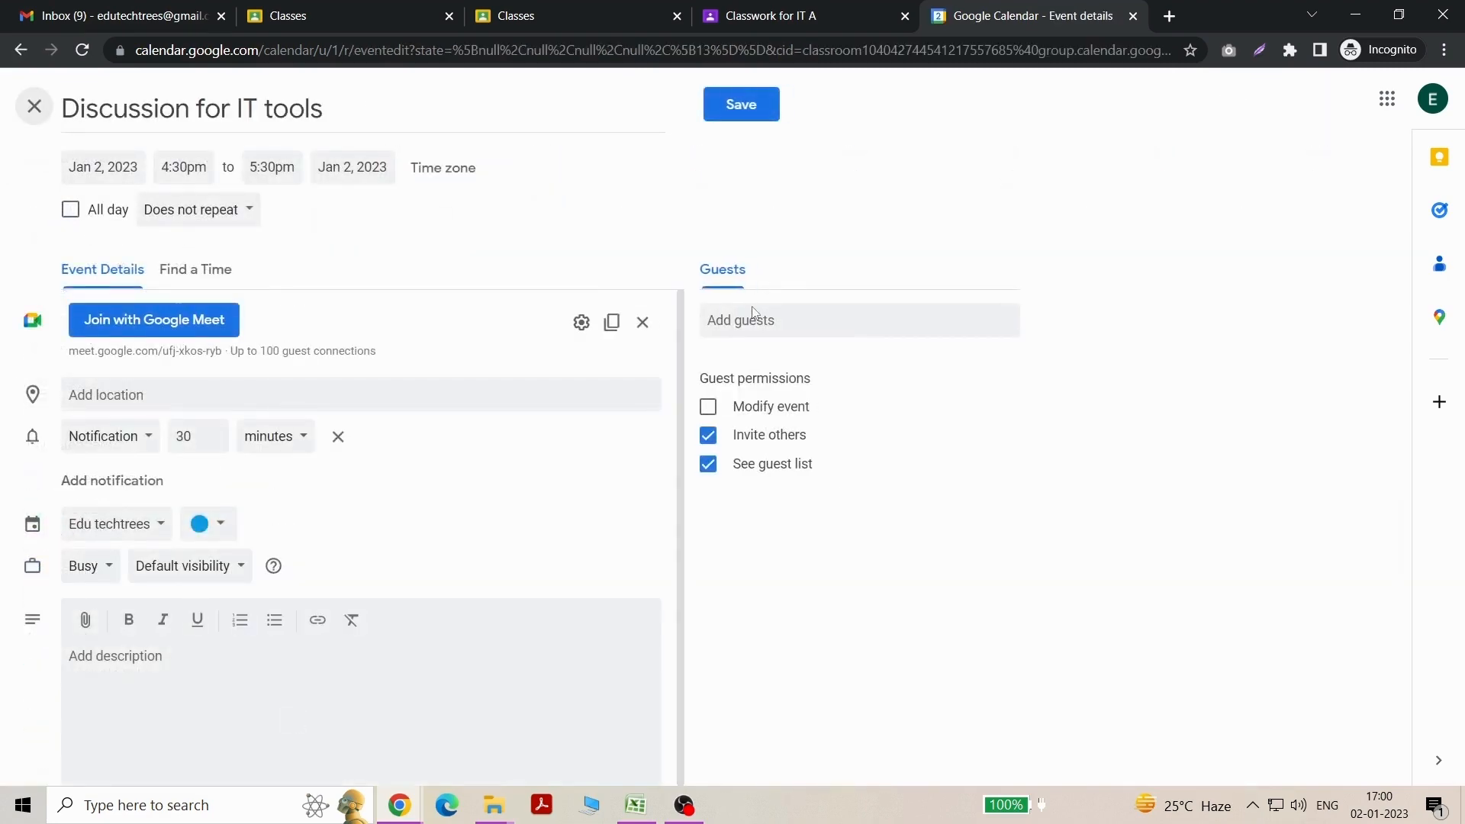
{"action": "left_click", "coordinate": [748, 324]}
{"action": "left_click", "coordinate": [809, 365]}
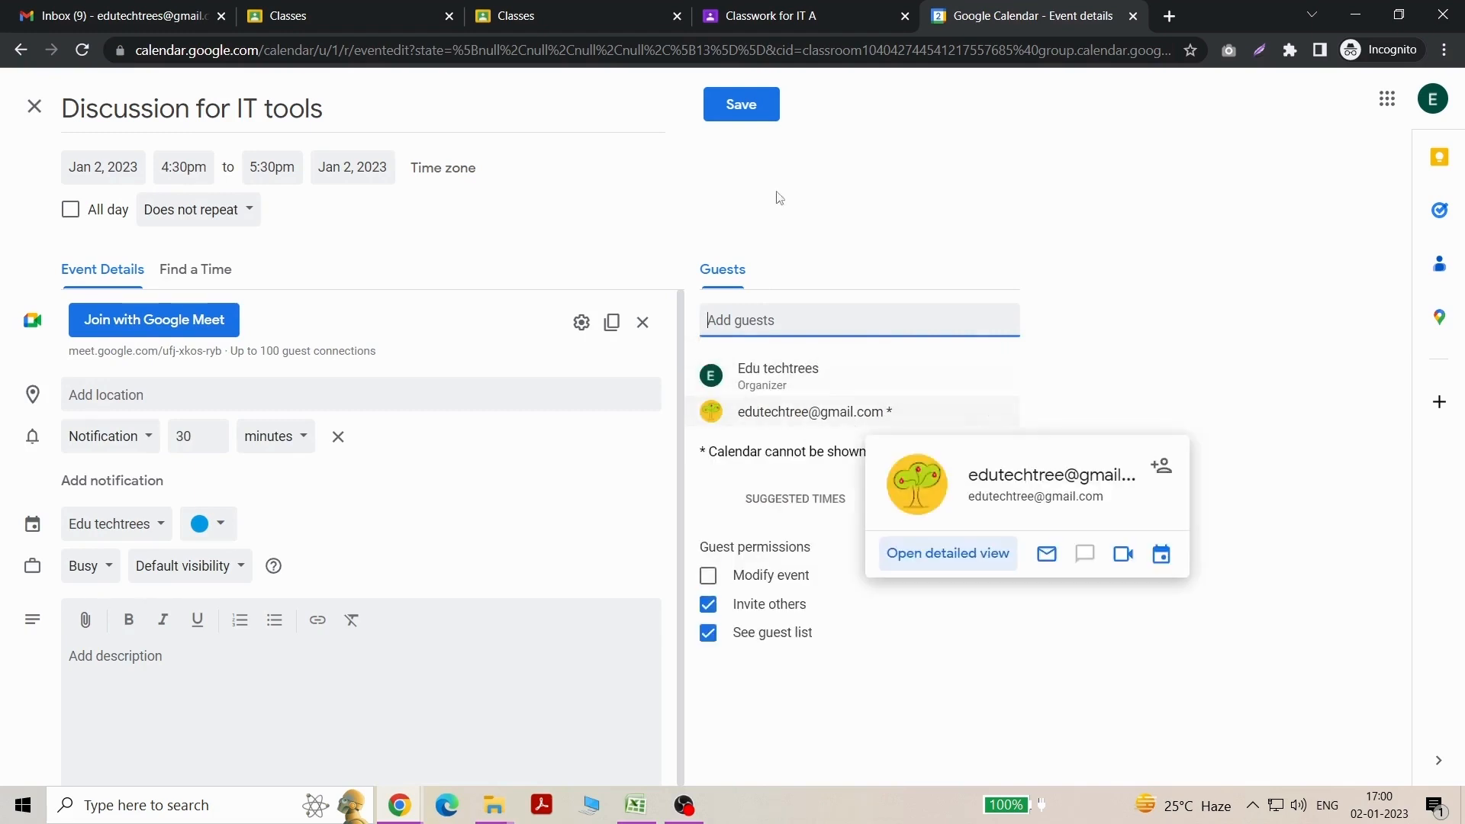
{"action": "left_click", "coordinate": [743, 107]}
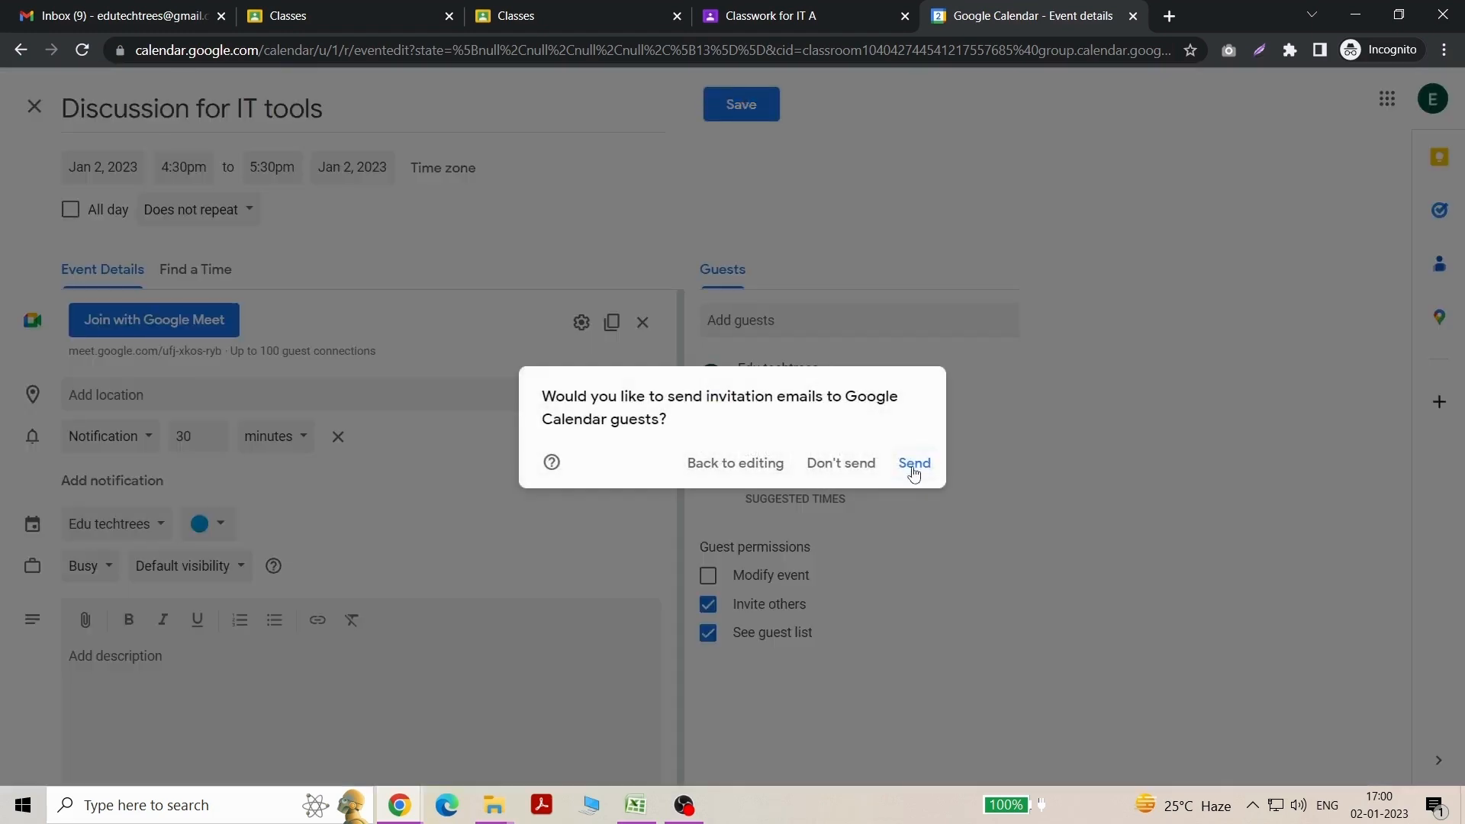
{"action": "left_click", "coordinate": [918, 461]}
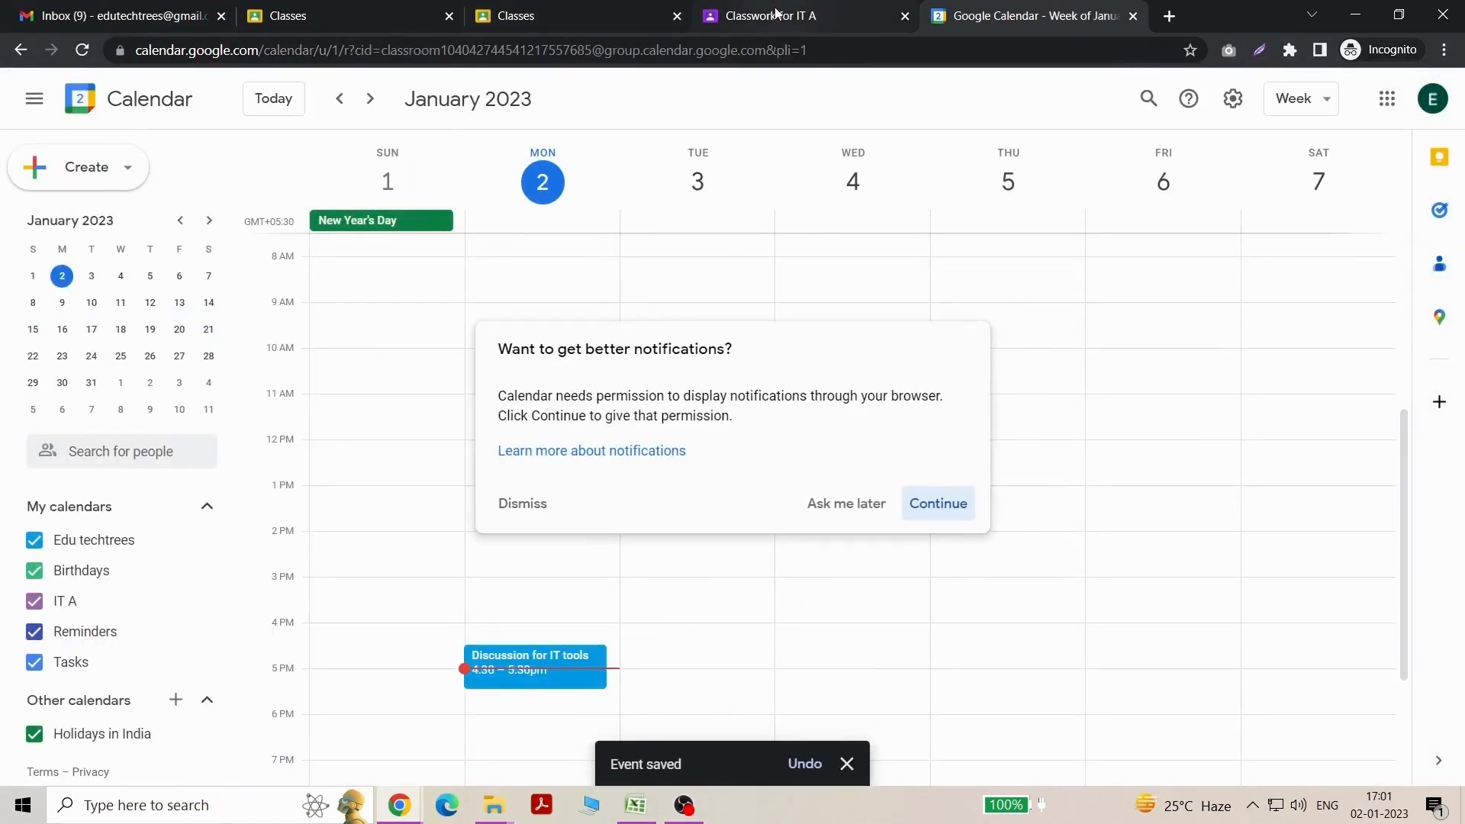
{"action": "left_click", "coordinate": [950, 505]}
Switch back to Google Classroom and start a new Material post in the classwork, dismissing the tip about adding or creating materials
{"action": "left_click", "coordinate": [775, 18]}
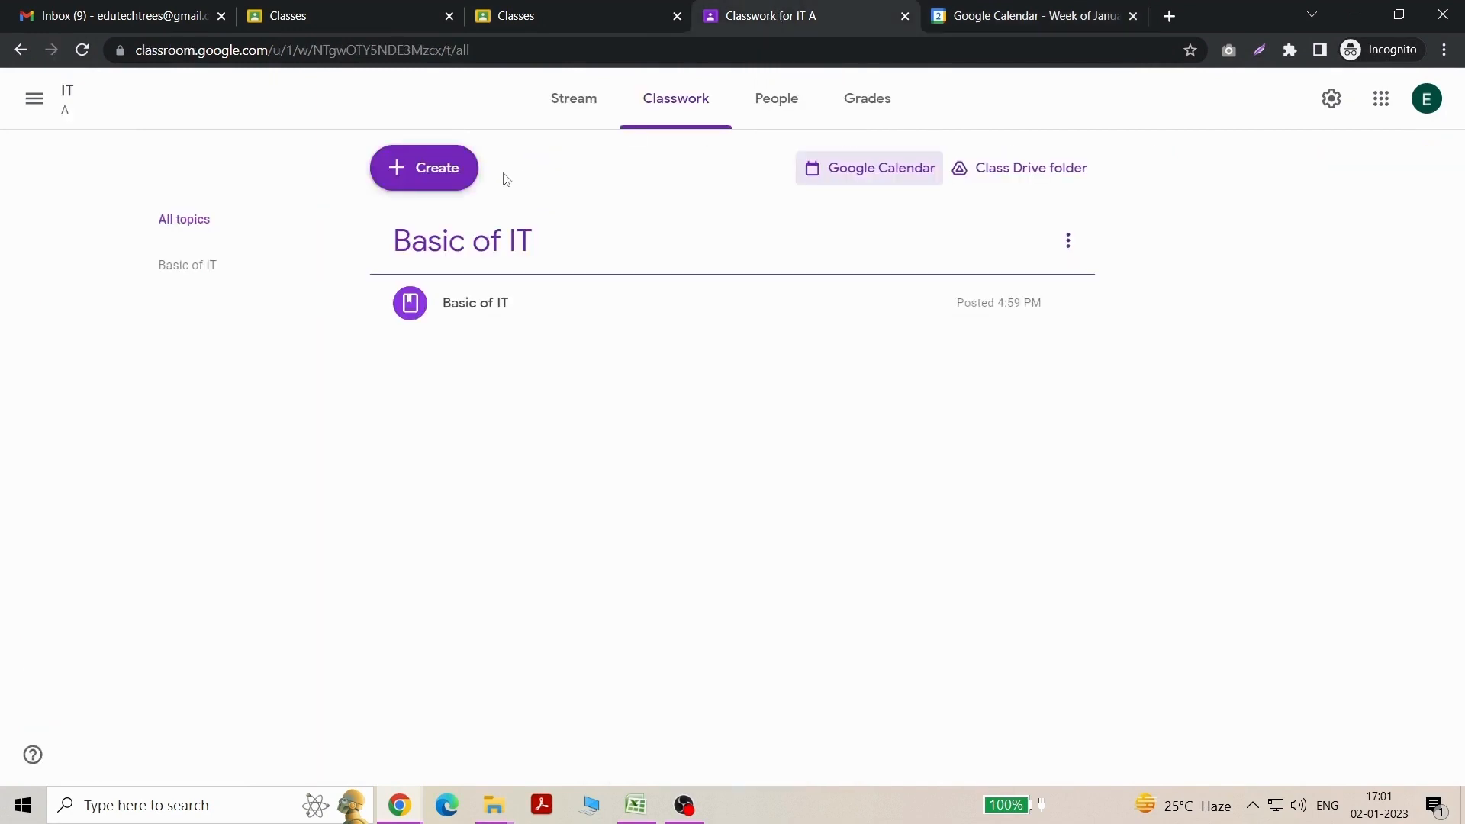
{"action": "left_click", "coordinate": [573, 99]}
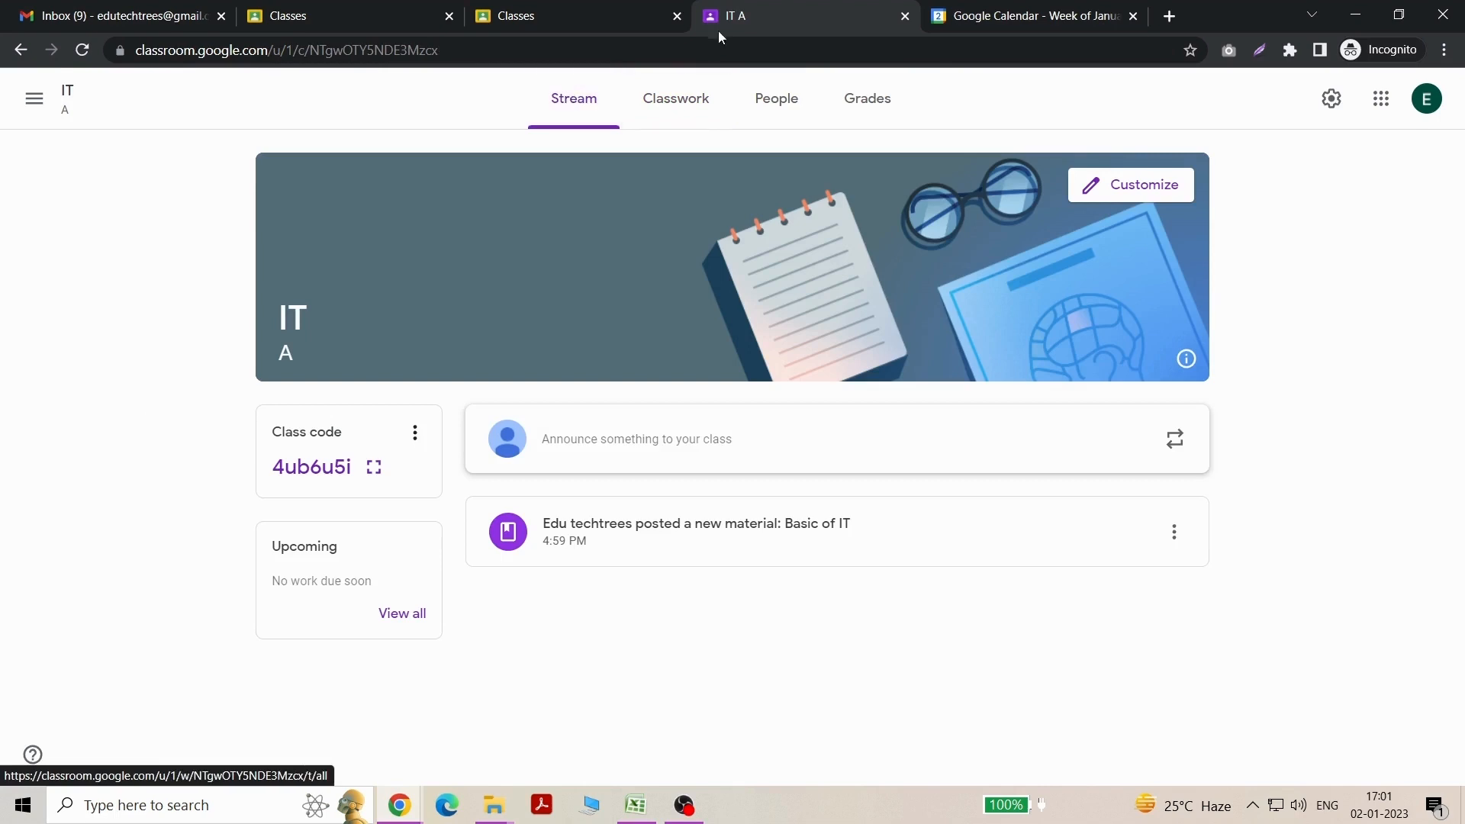
{"action": "left_click", "coordinate": [658, 102]}
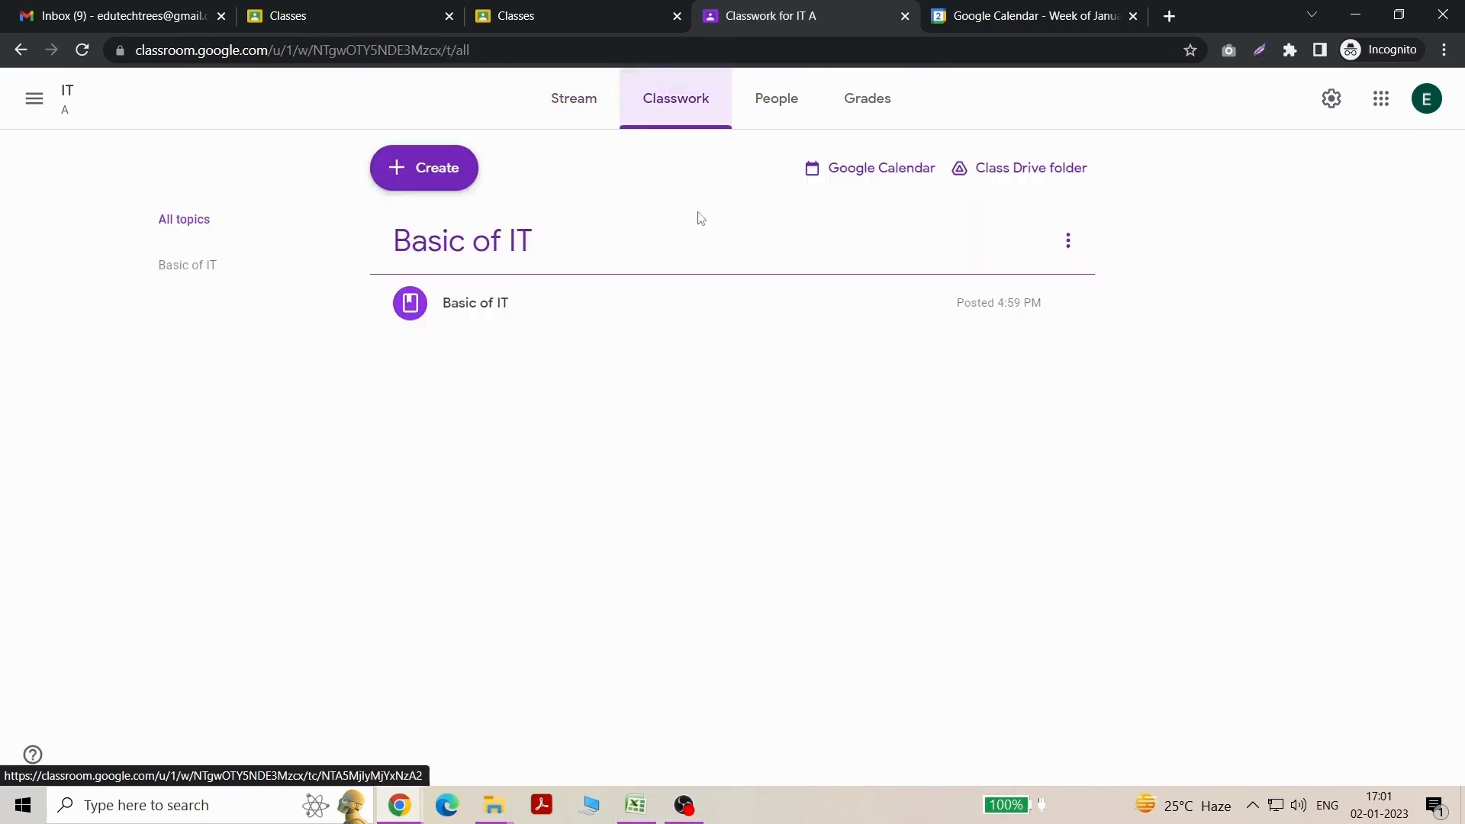
{"action": "left_click", "coordinate": [435, 170]}
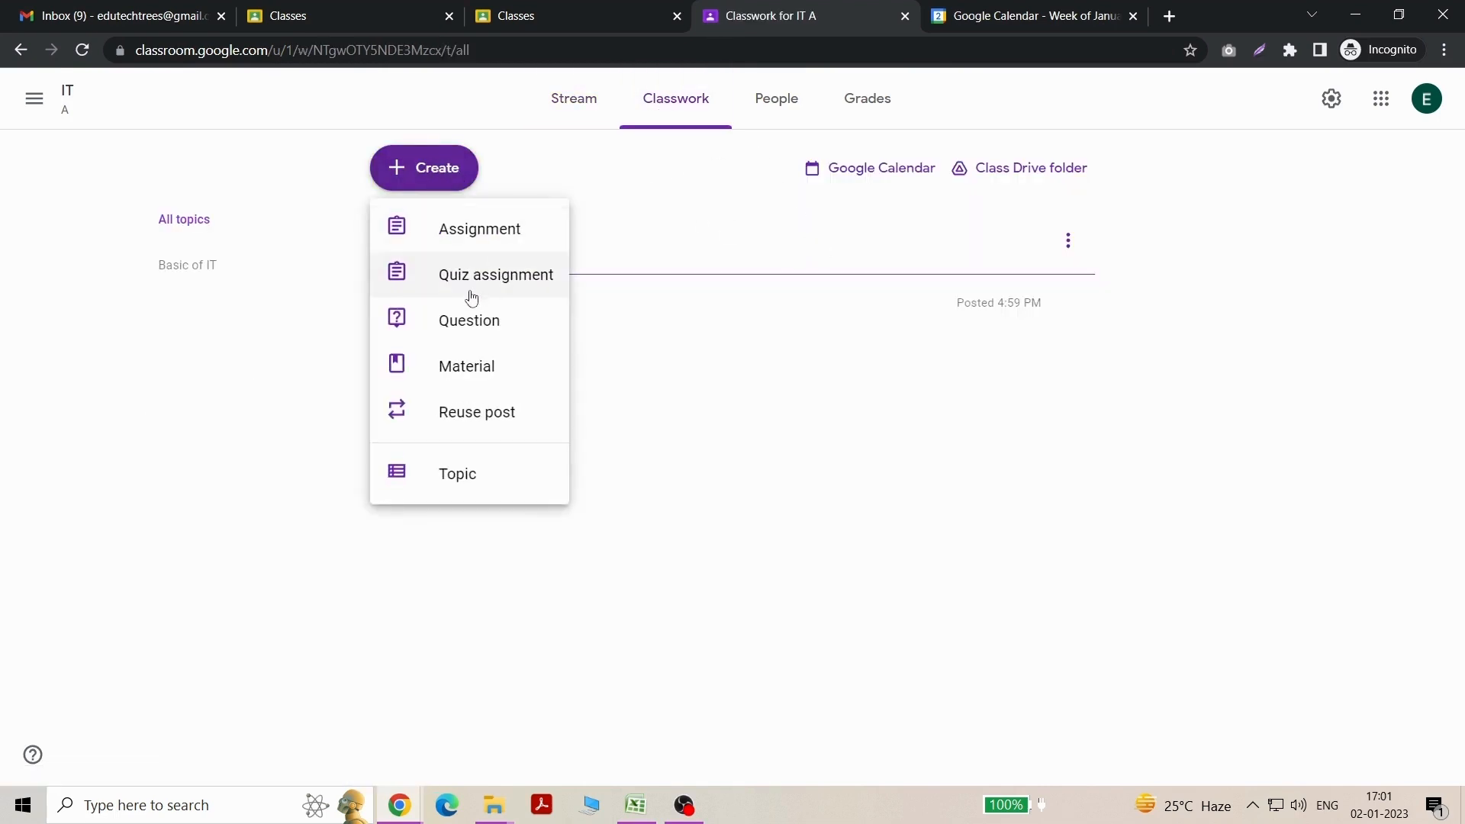
{"action": "left_click", "coordinate": [473, 364]}
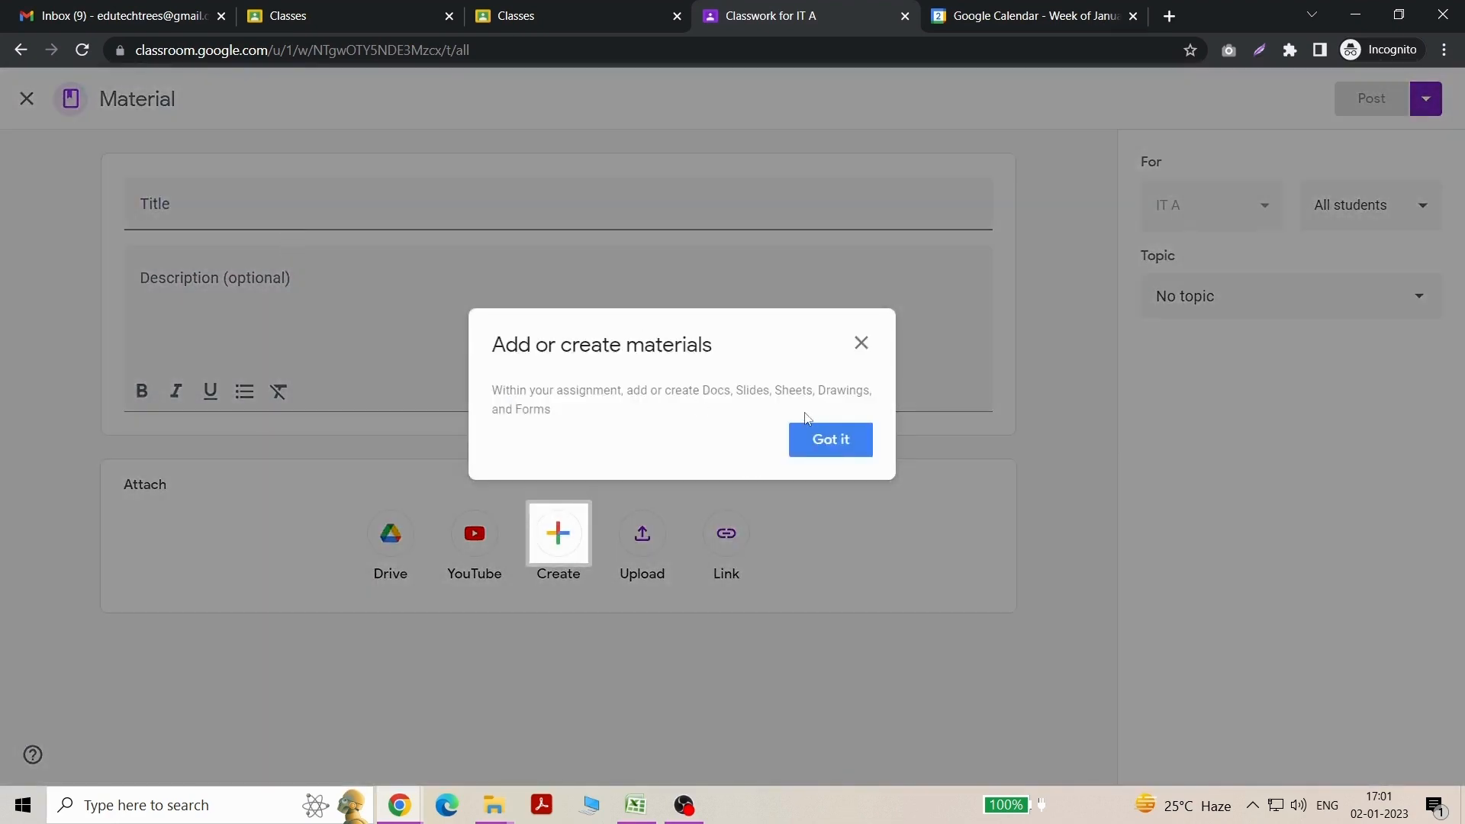
{"action": "left_click", "coordinate": [860, 343]}
Title the material "Google Meeting Showing" and dismiss the tip about dragging and dropping classwork
{"action": "left_click", "coordinate": [184, 210]}
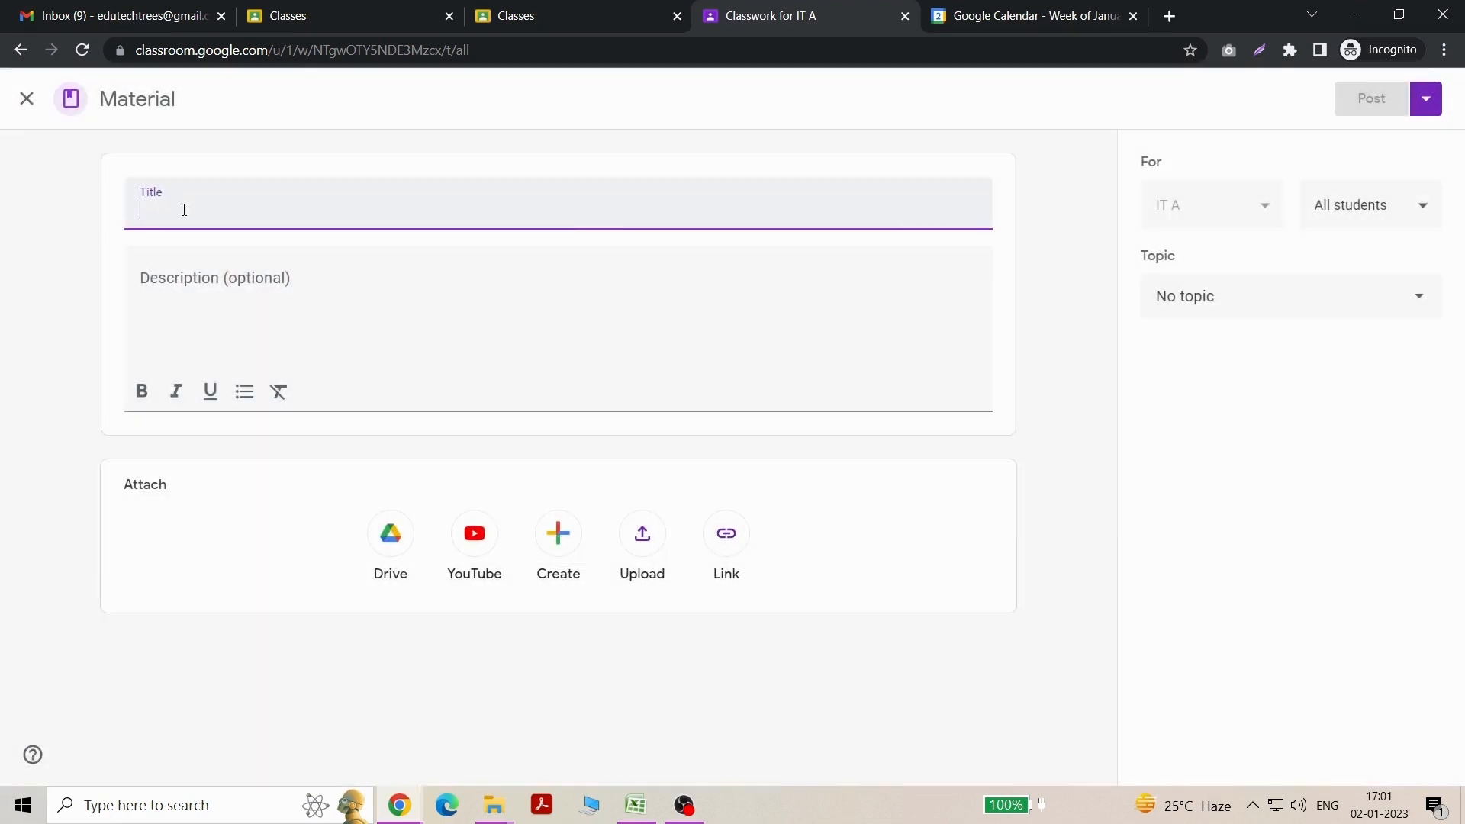
{"action": "type", "text": "Google M"}
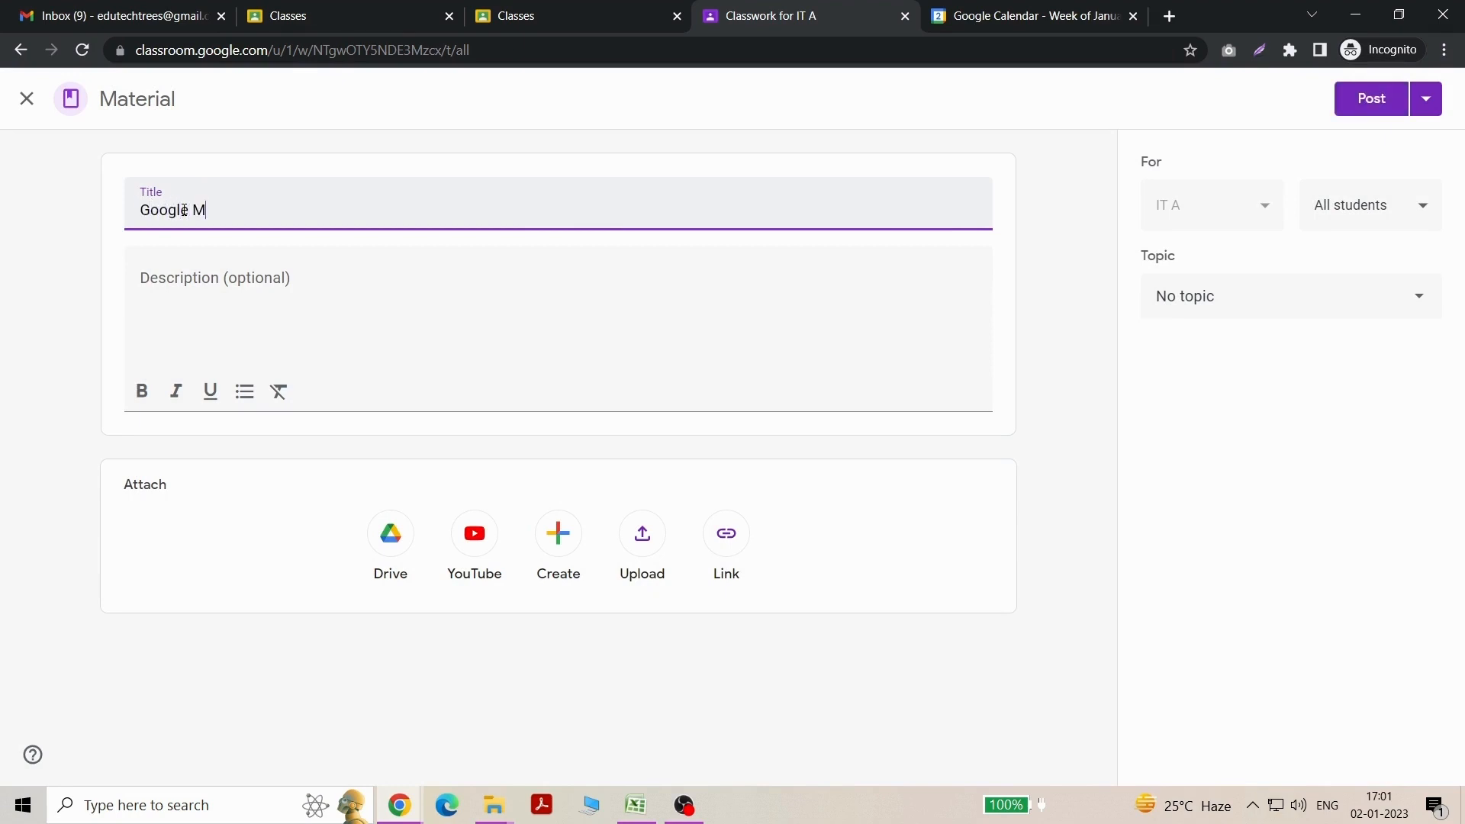
{"action": "type", "text": "eeting Showing"}
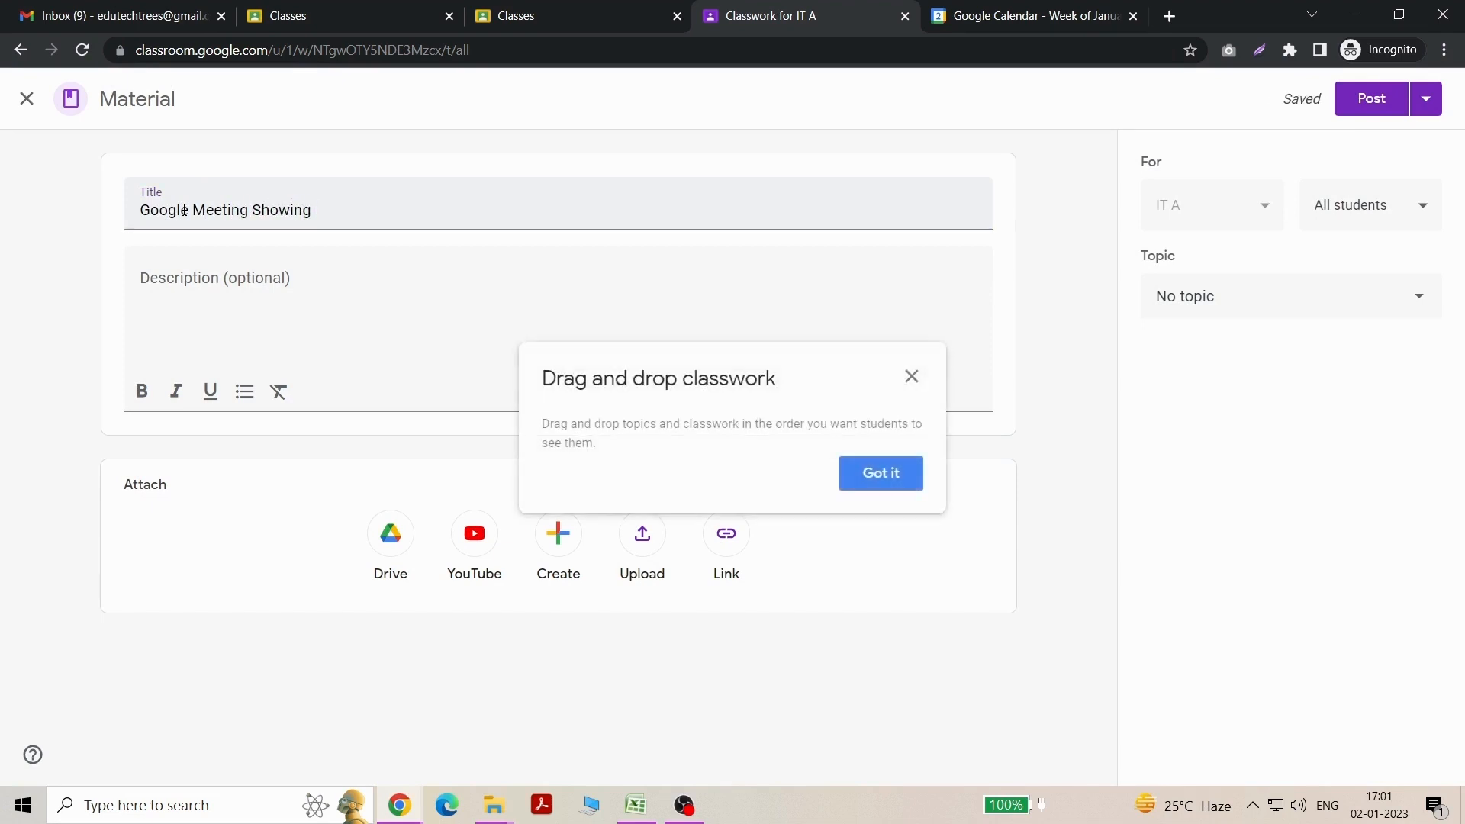
{"action": "left_click", "coordinate": [911, 376]}
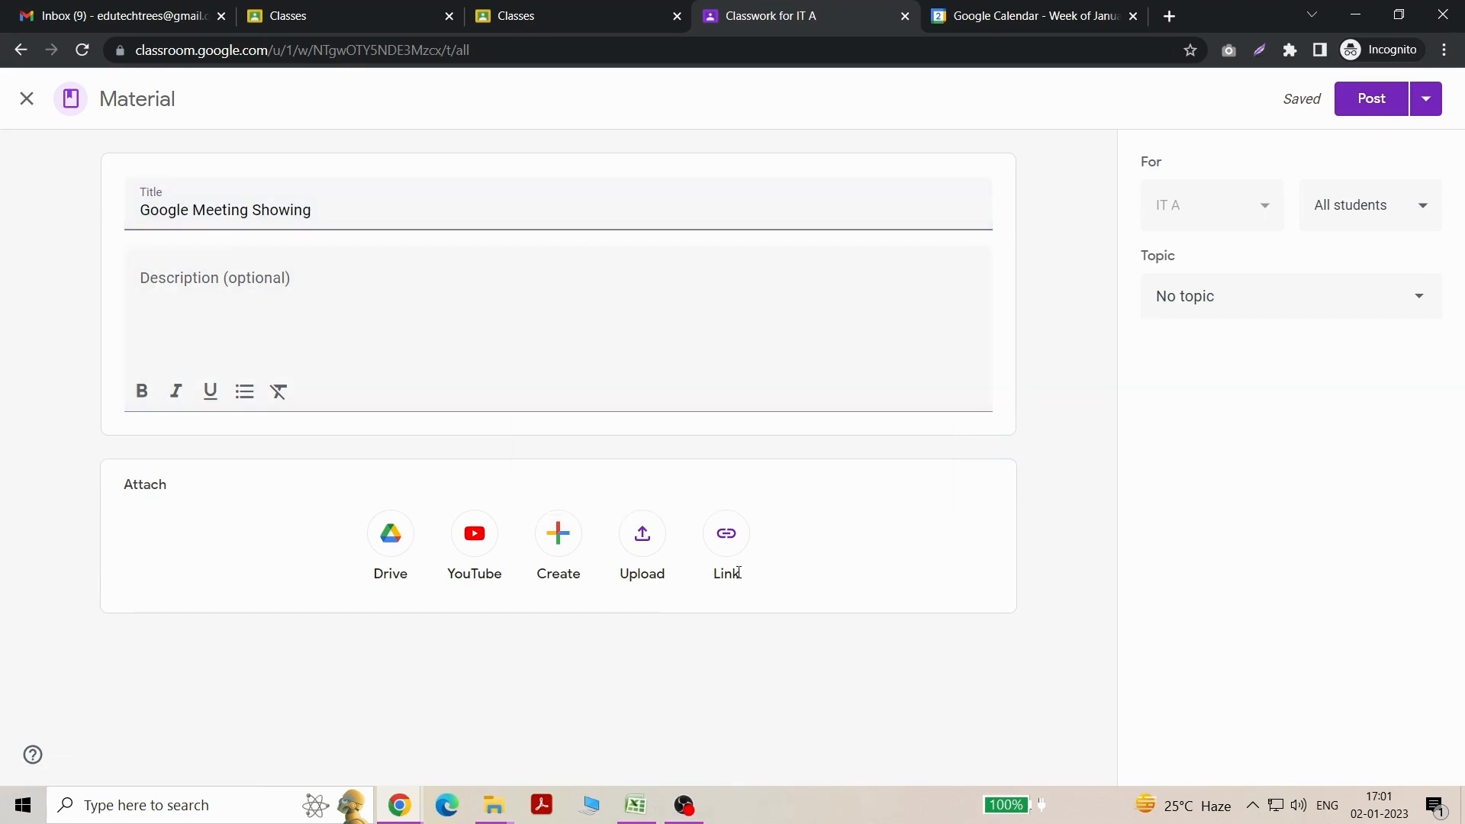
{"action": "left_click", "coordinate": [727, 551]}
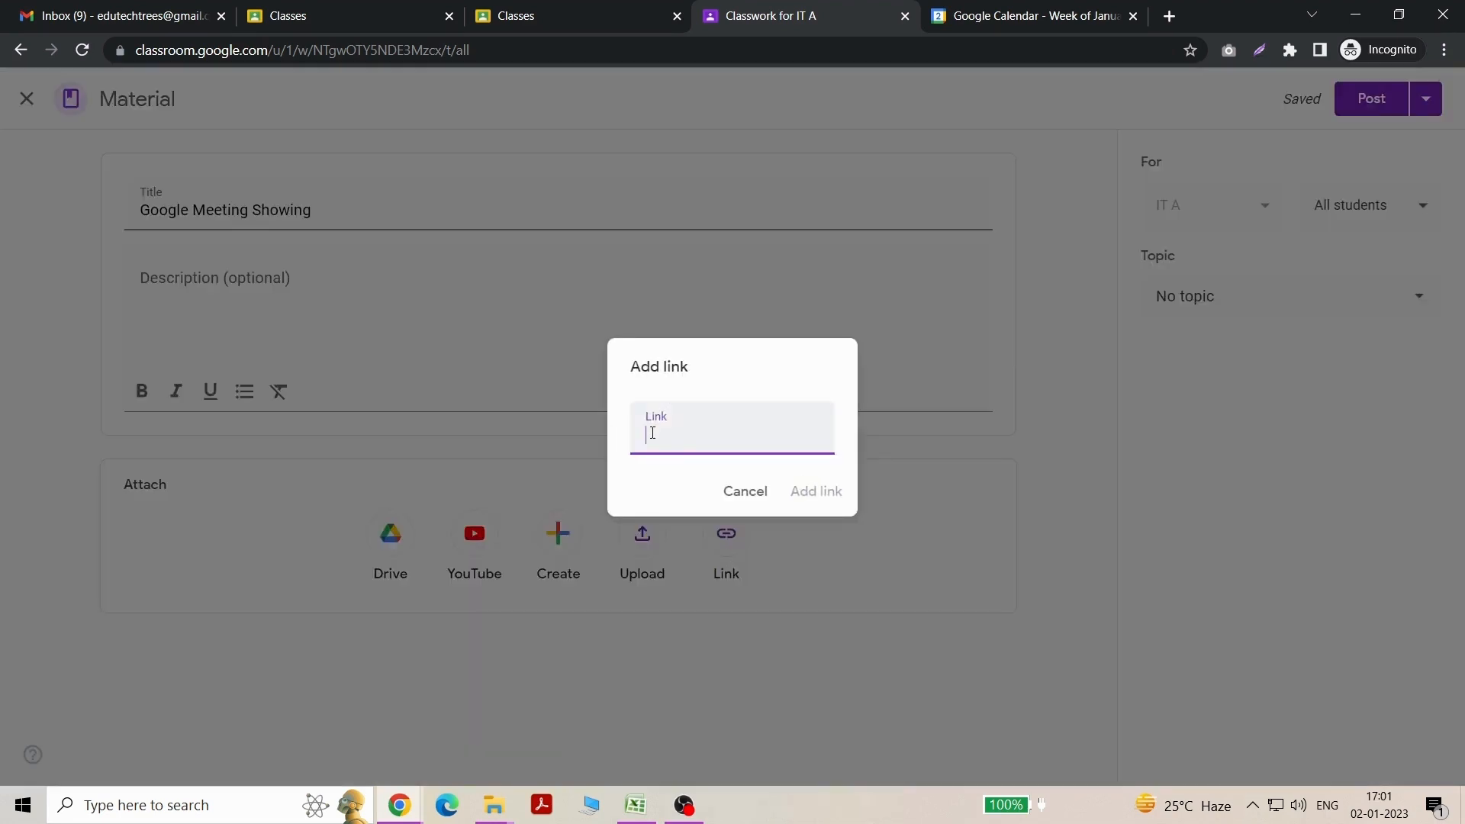
{"action": "key", "text": "ctrl+v"}
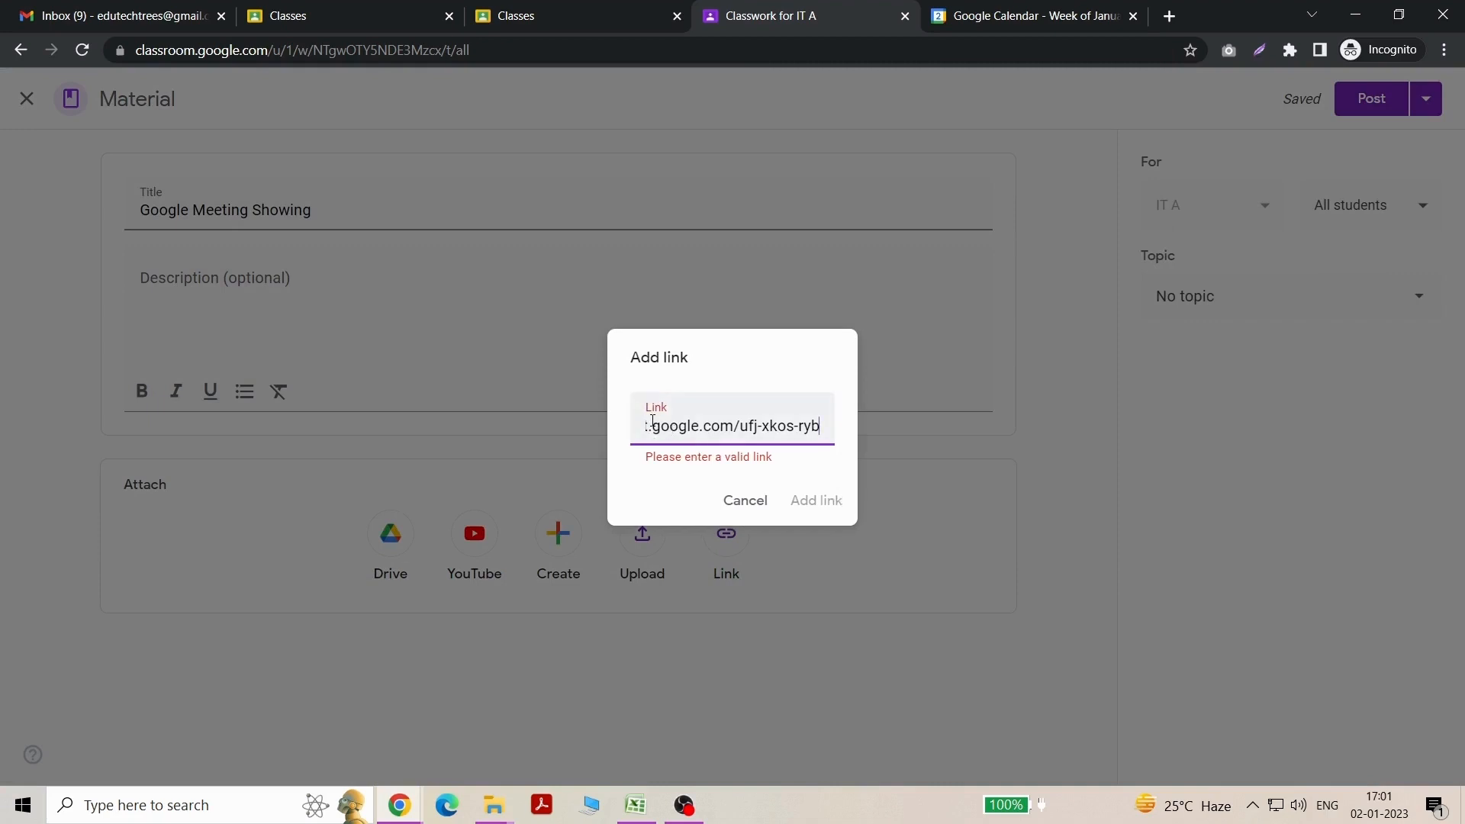
{"action": "triple_click", "coordinate": [667, 426]}
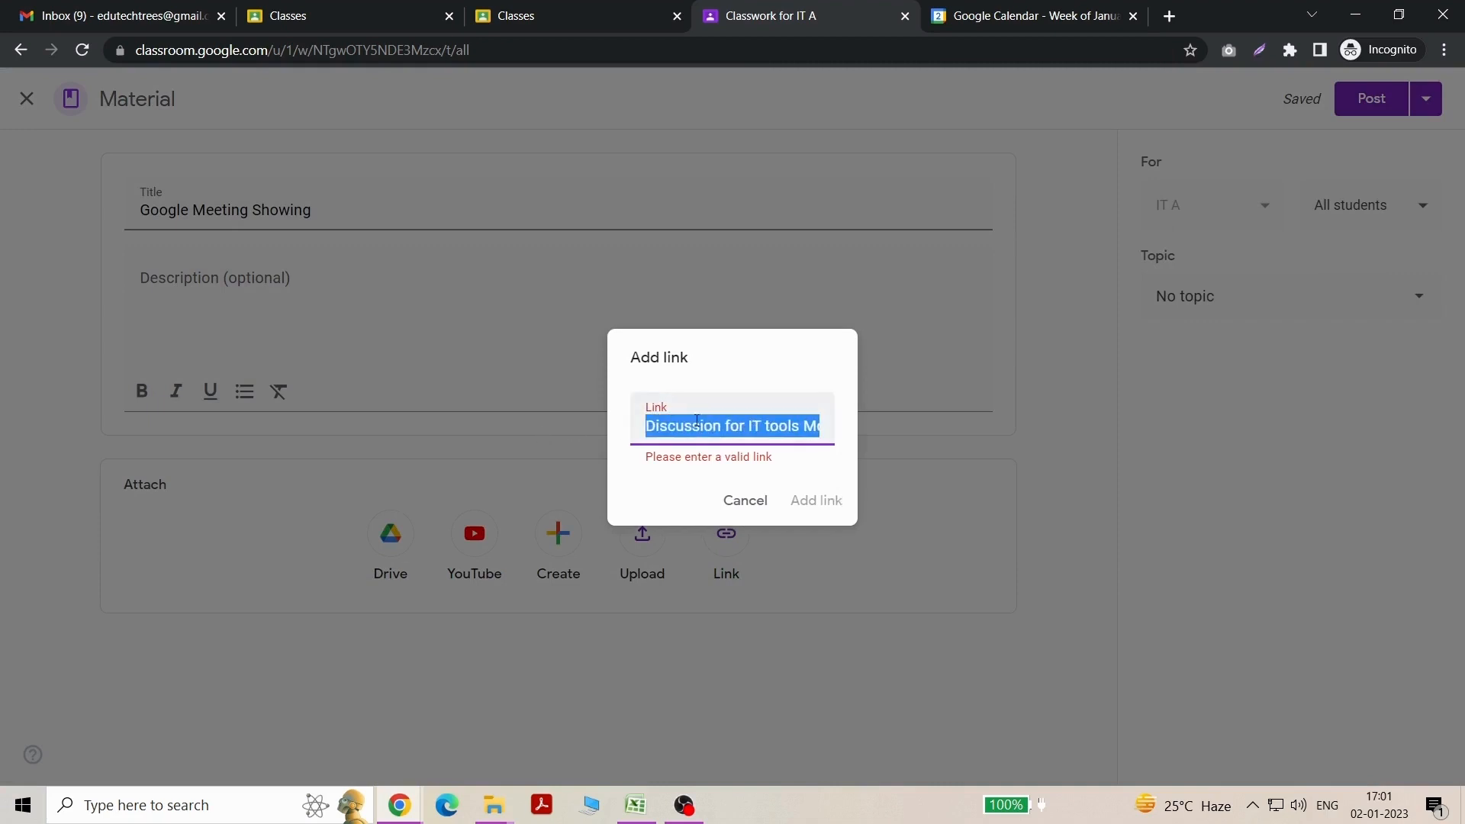
{"action": "left_click", "coordinate": [806, 425]}
{"action": "left_click_drag", "start_coordinate": [817, 421], "coordinate": [578, 434]}
{"action": "key", "text": "Delete"}
{"action": "key", "text": "Delete"}
{"action": "key", "text": "Delete"}
{"action": "key", "text": "Delete"}
{"action": "key", "text": "Delete"}
{"action": "key", "text": "Delete"}
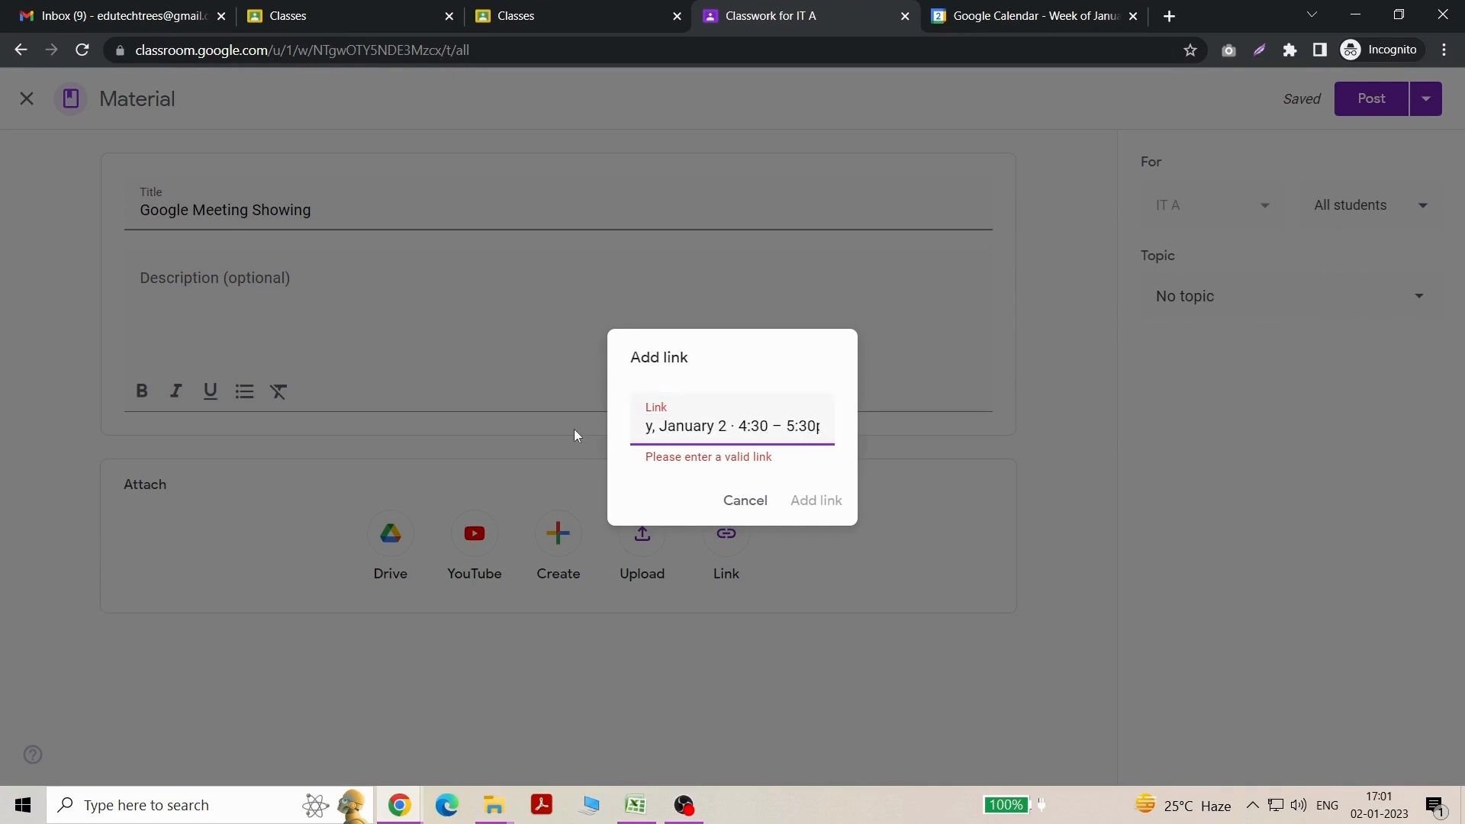
{"action": "left_click", "coordinate": [745, 501]}
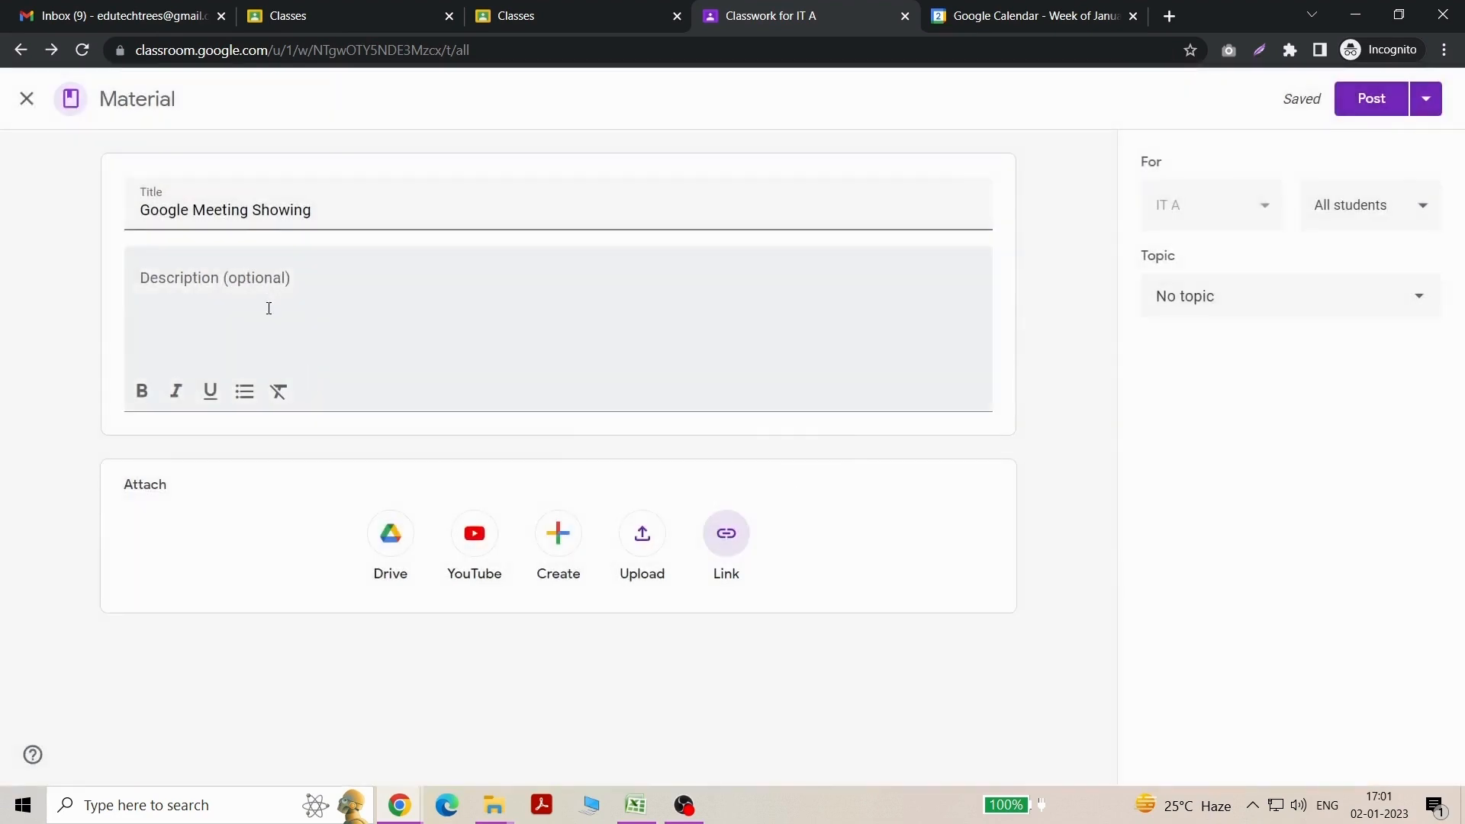
Paste the copied meeting joining info as the material's description and attach the Google Meet video call link from it
{"action": "left_click", "coordinate": [258, 276]}
{"action": "key", "text": "ctrl+v"}
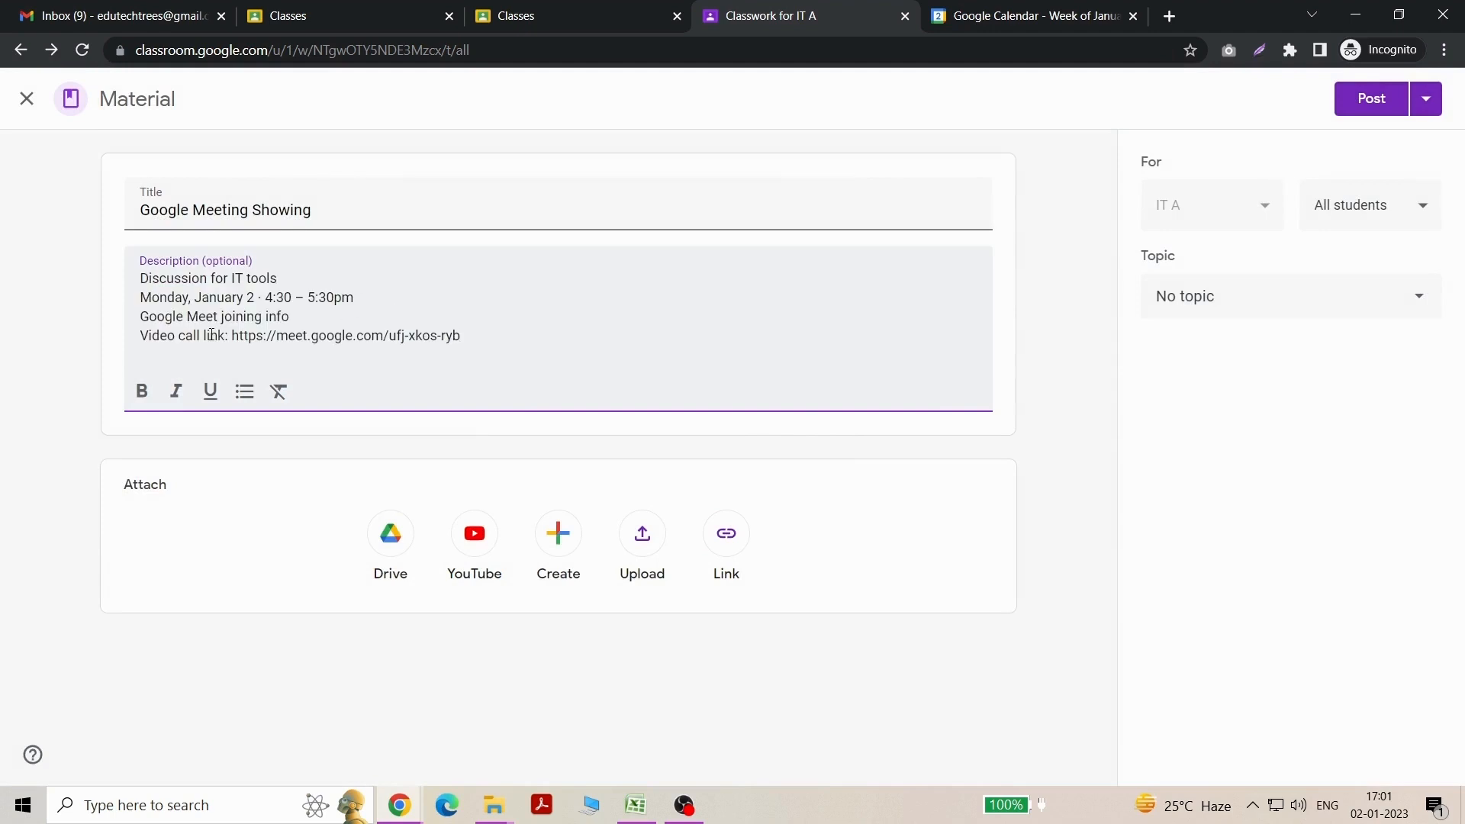
{"action": "left_click_drag", "start_coordinate": [231, 336], "coordinate": [531, 333]}
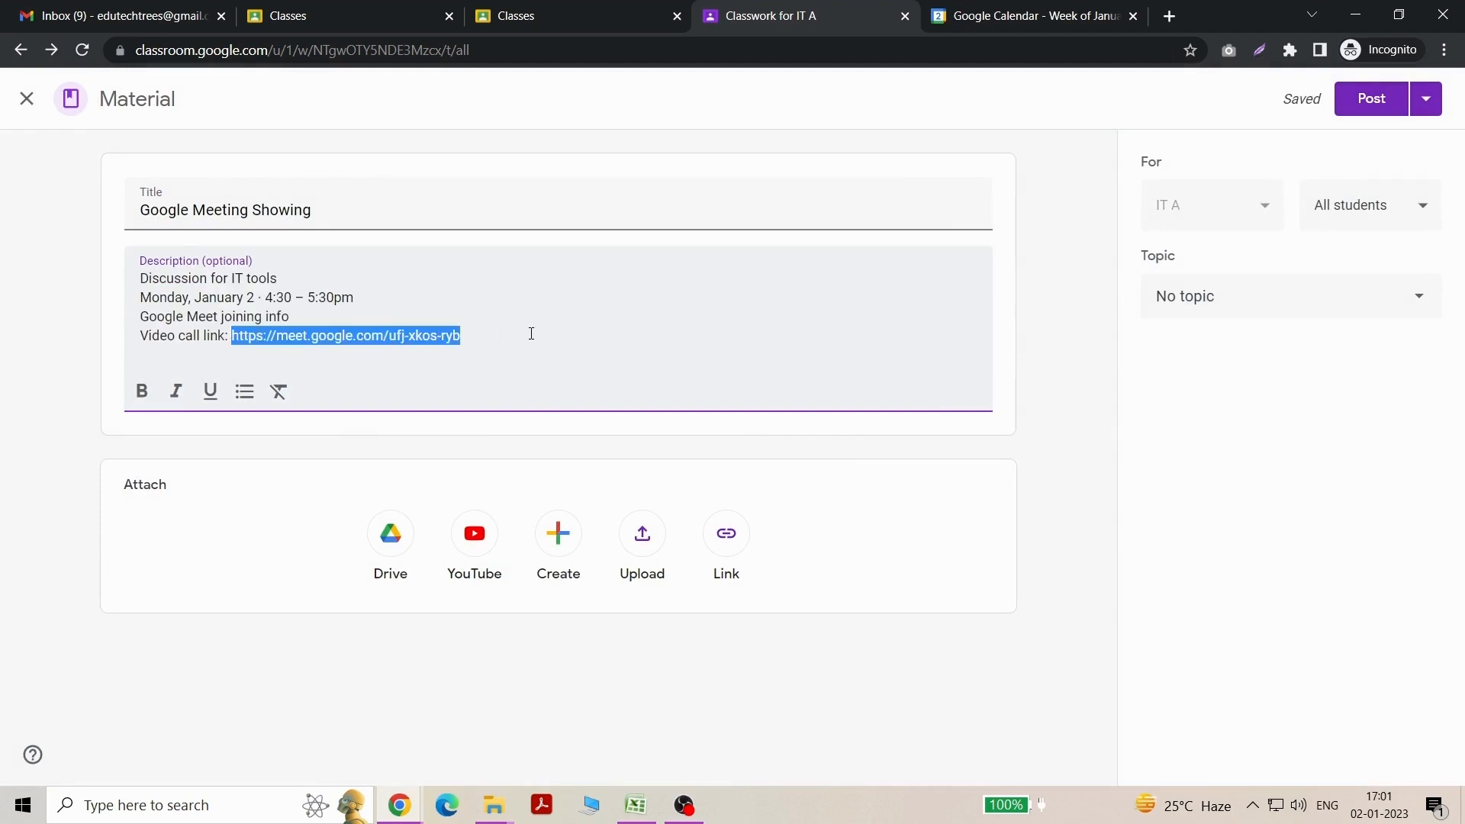
{"action": "key", "text": "ctrl+c"}
{"action": "left_click", "coordinate": [727, 536]}
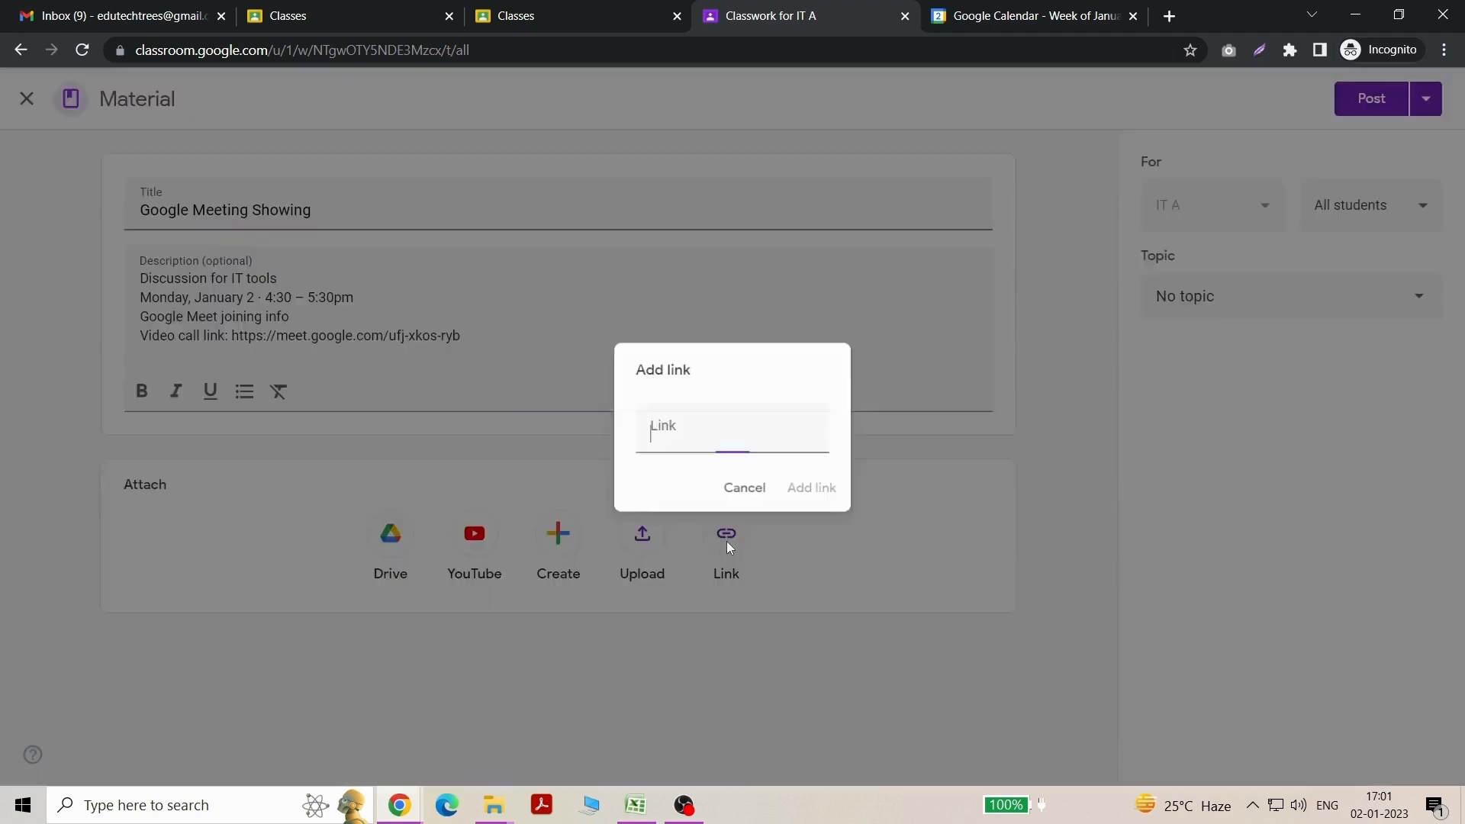
{"action": "key", "text": "ctrl+v"}
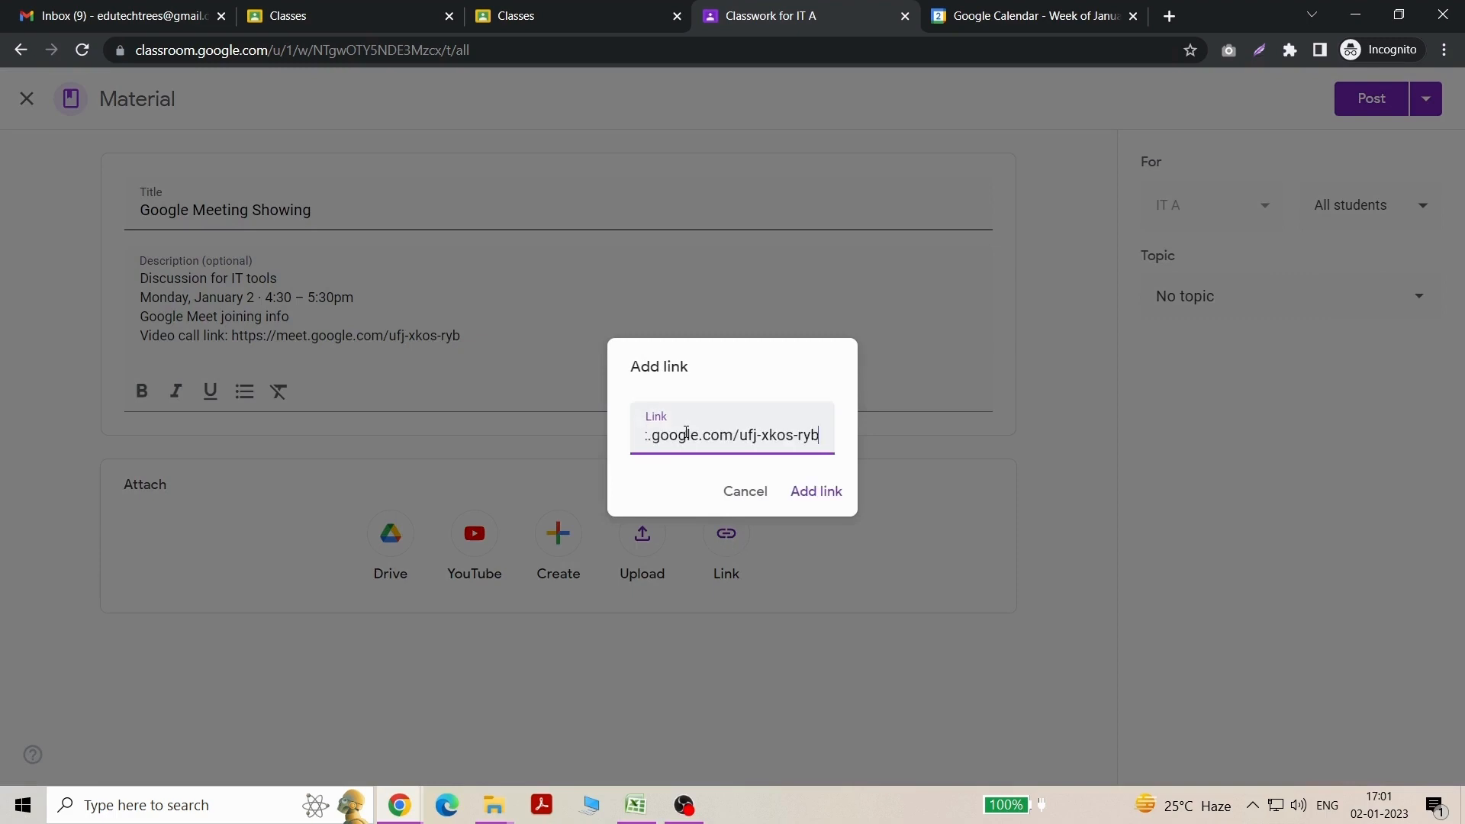
{"action": "left_click", "coordinate": [816, 492]}
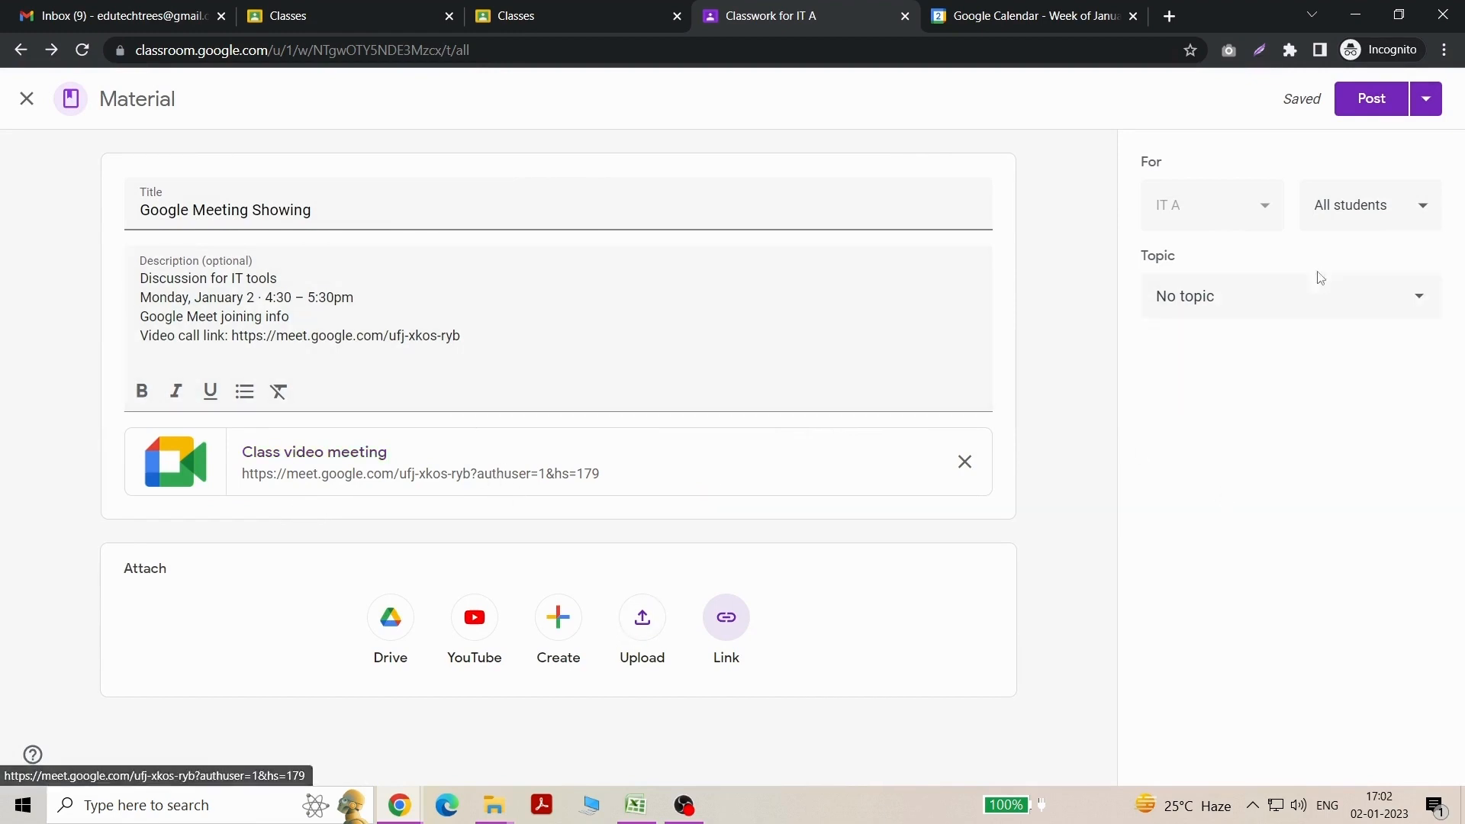
File the material under a new topic named "Google Meet Link" and post it to the class
{"action": "left_click", "coordinate": [1294, 299]}
{"action": "left_click", "coordinate": [1184, 399]}
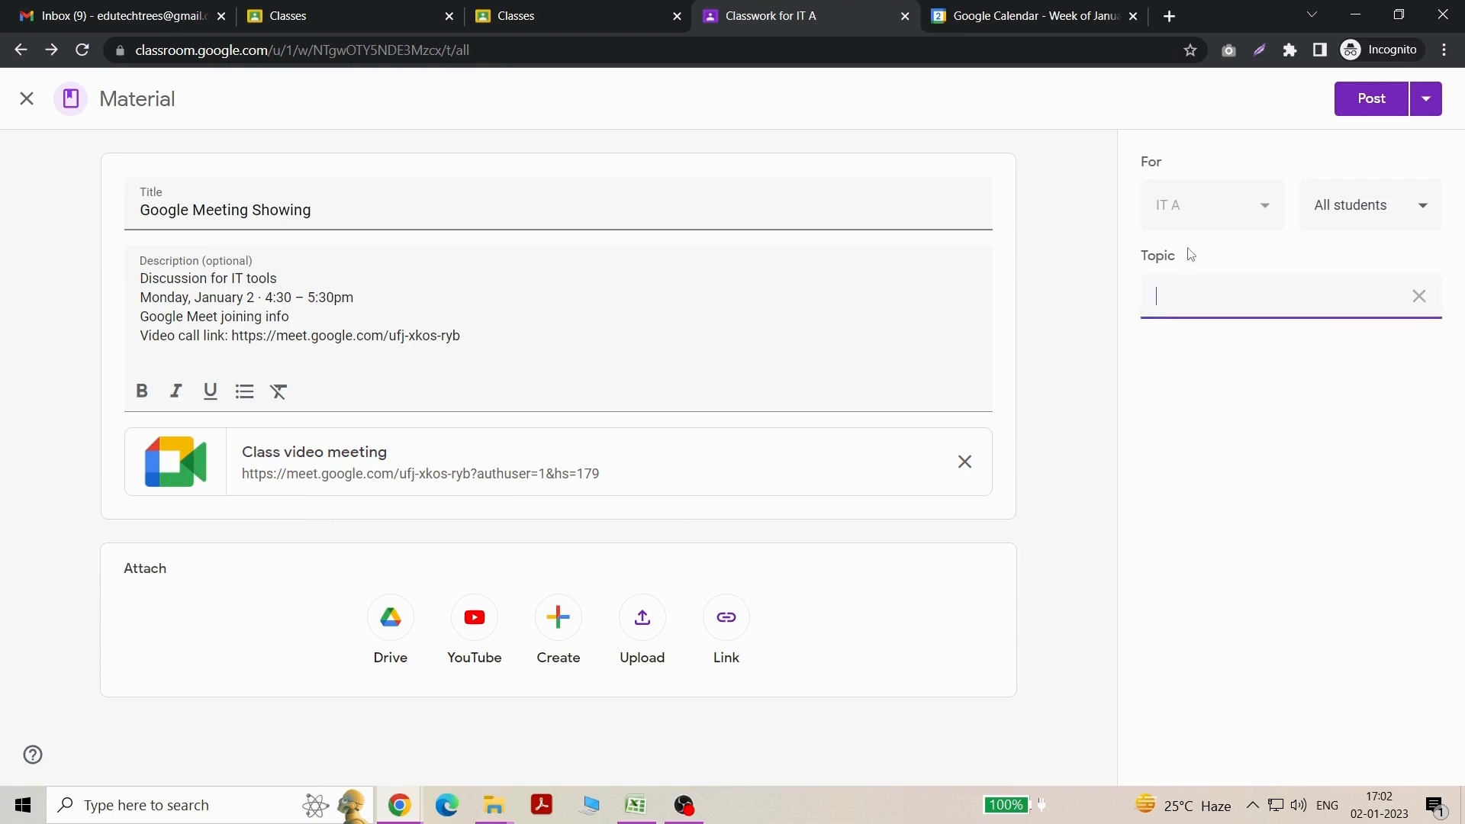
{"action": "type", "text": "Google Meet Link"}
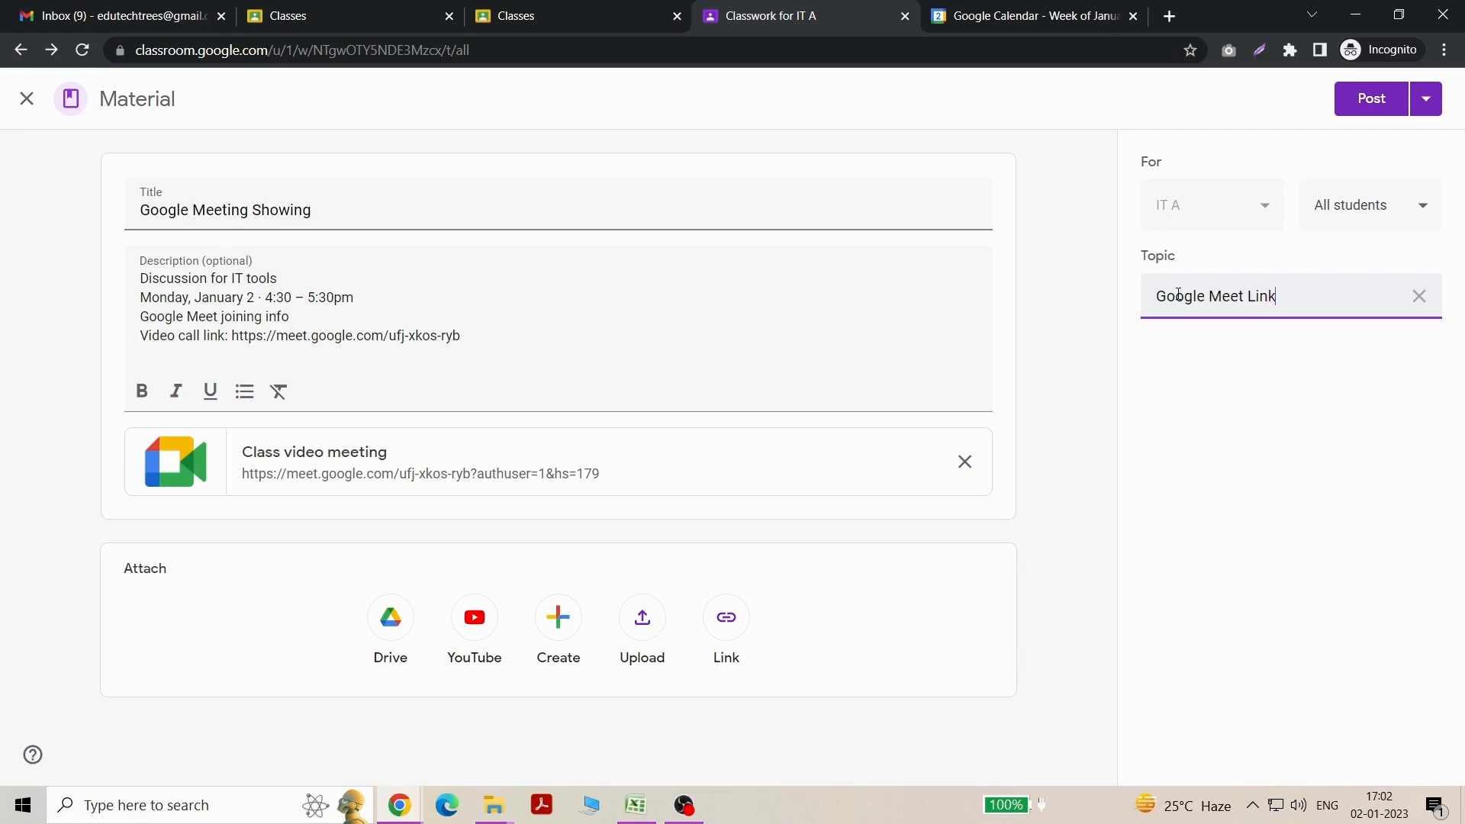
{"action": "left_click", "coordinate": [1370, 99]}
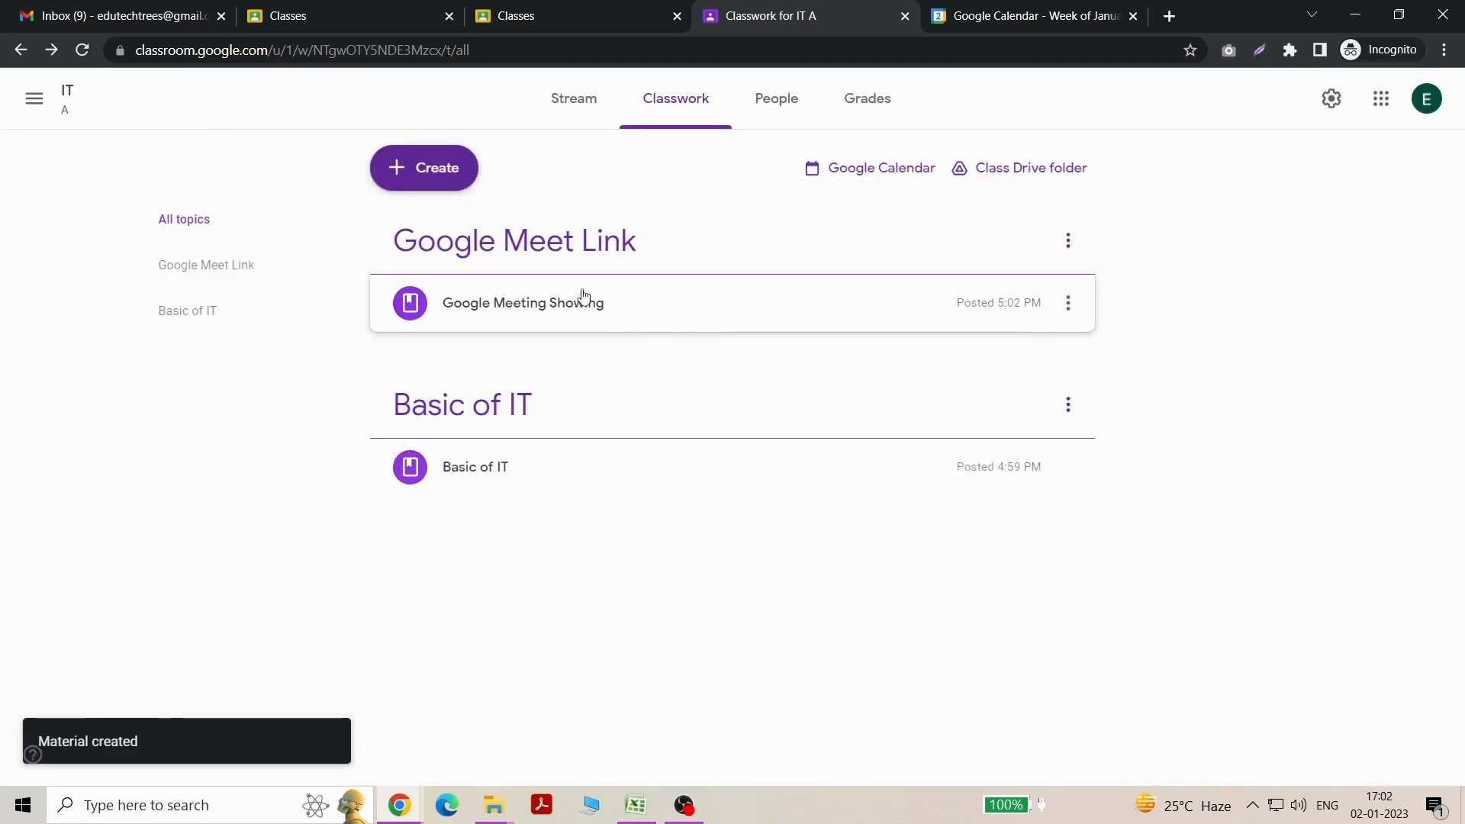
Review the posted "Google Meeting Showing" material in the classwork and its entry in the class stream
{"action": "left_click", "coordinate": [727, 304]}
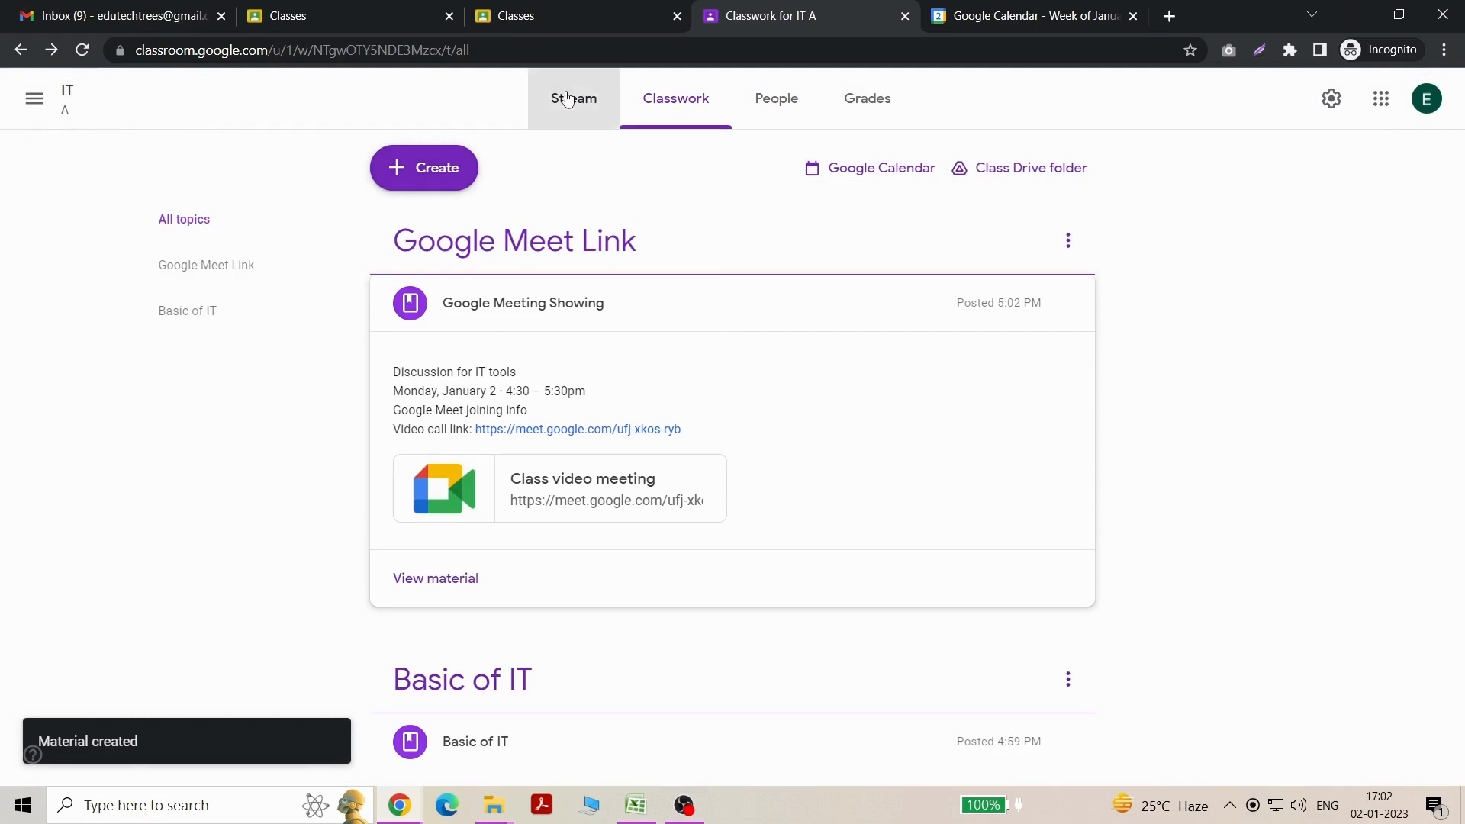
{"action": "left_click", "coordinate": [567, 99]}
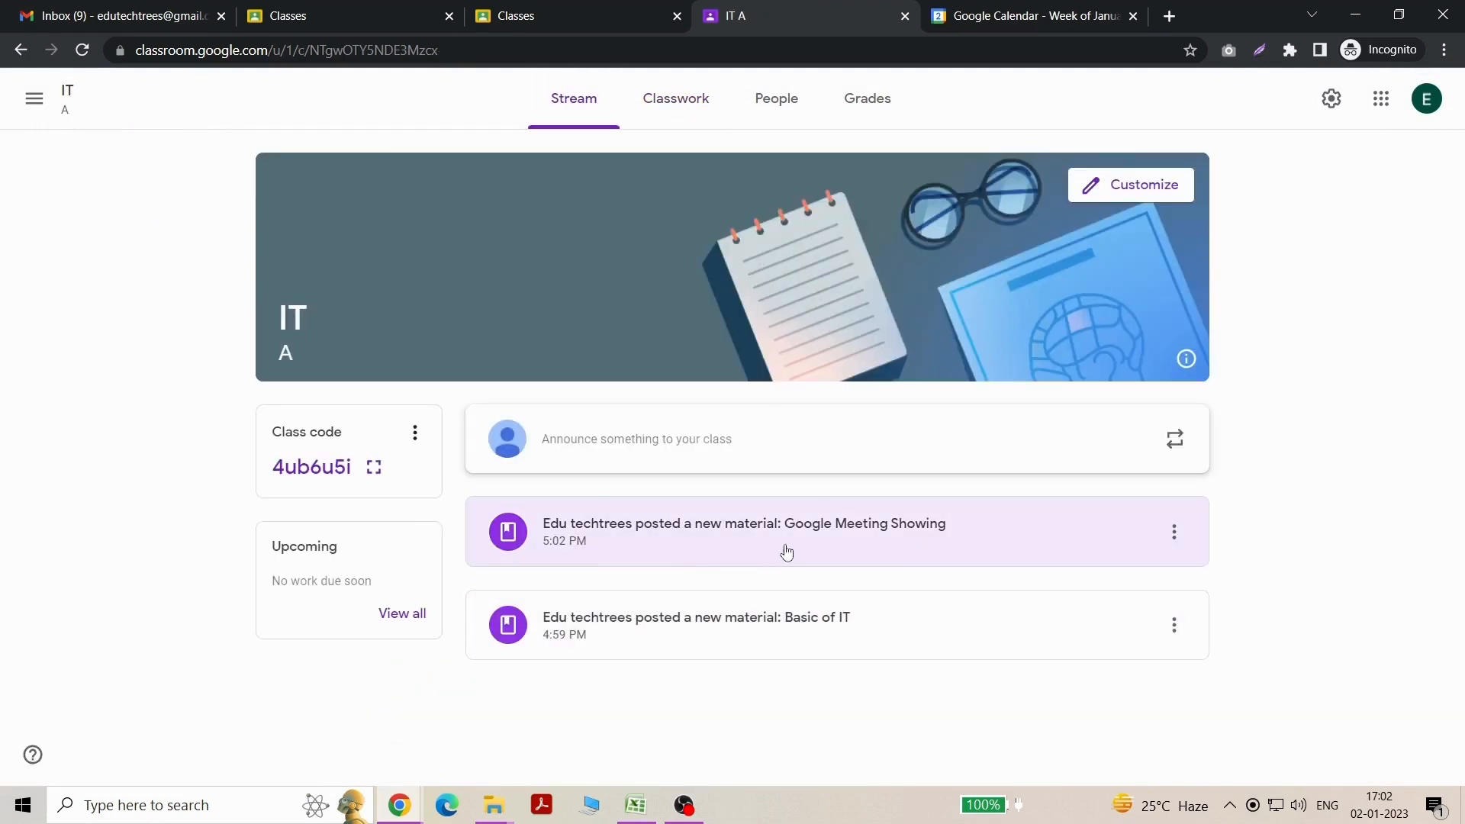
Invite the suggested contact to the IT class as a student
{"action": "left_click", "coordinate": [771, 103]}
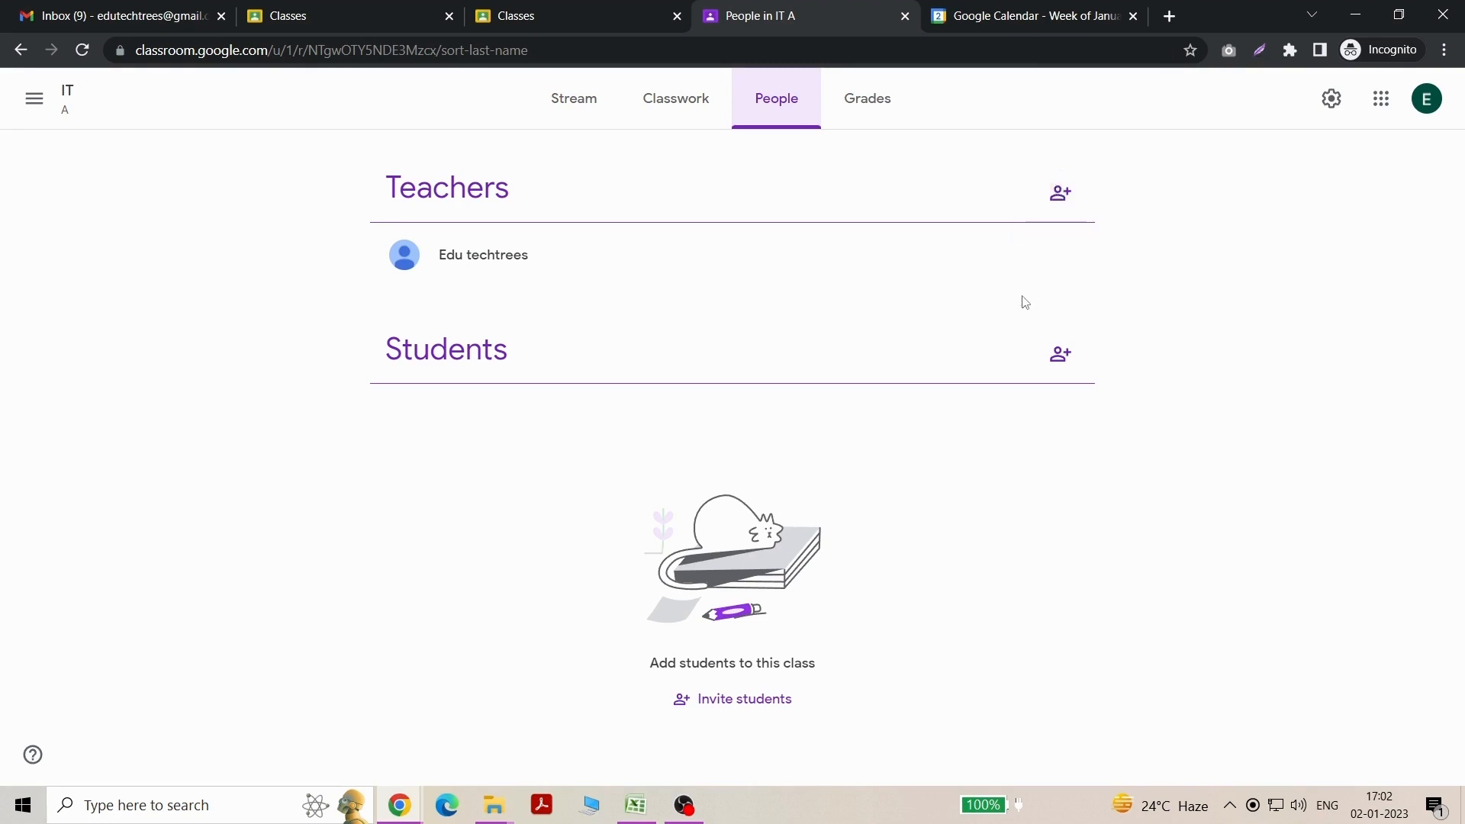
{"action": "left_click", "coordinate": [1058, 353]}
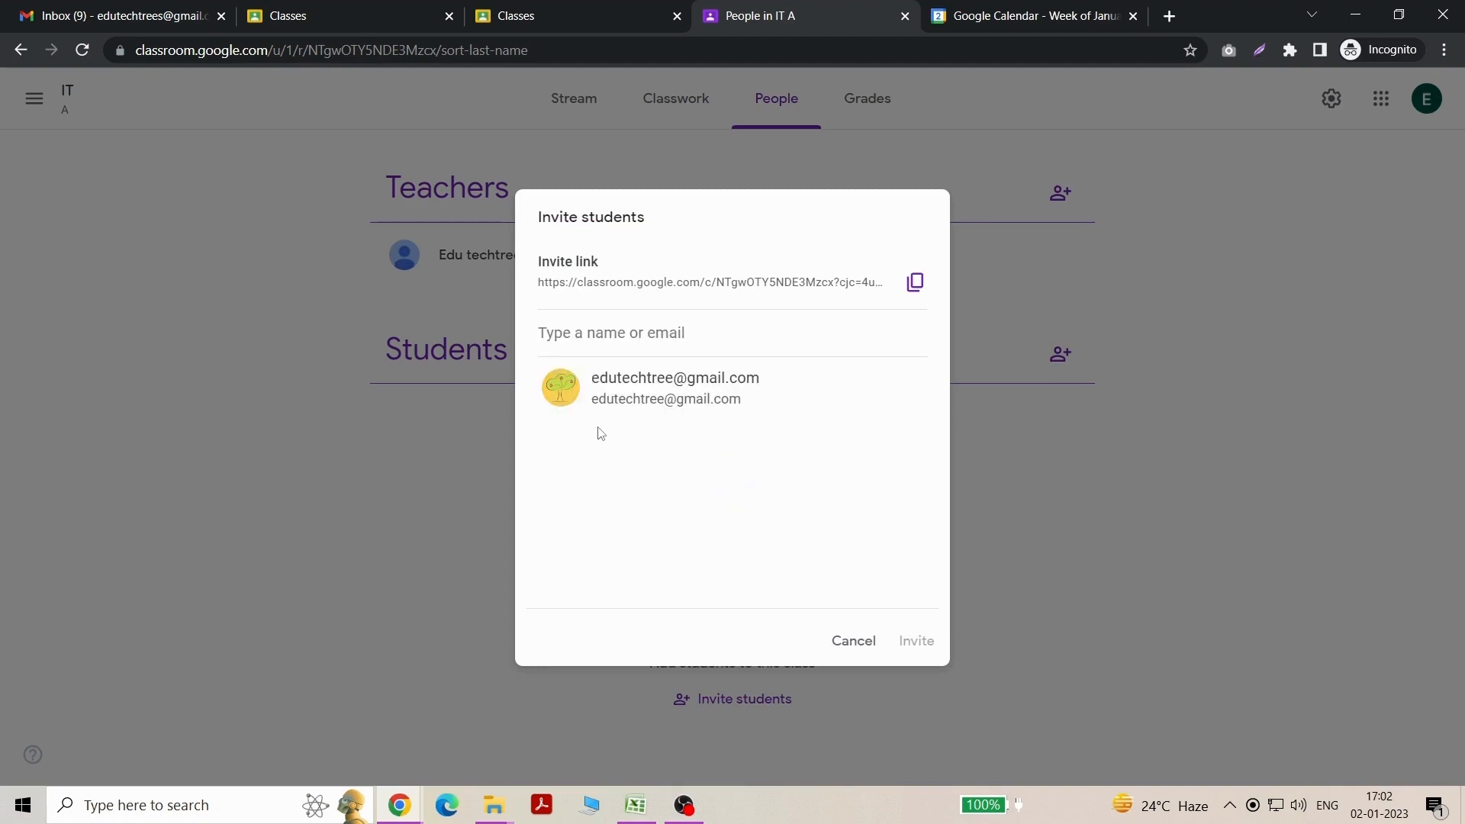
{"action": "left_click", "coordinate": [660, 392]}
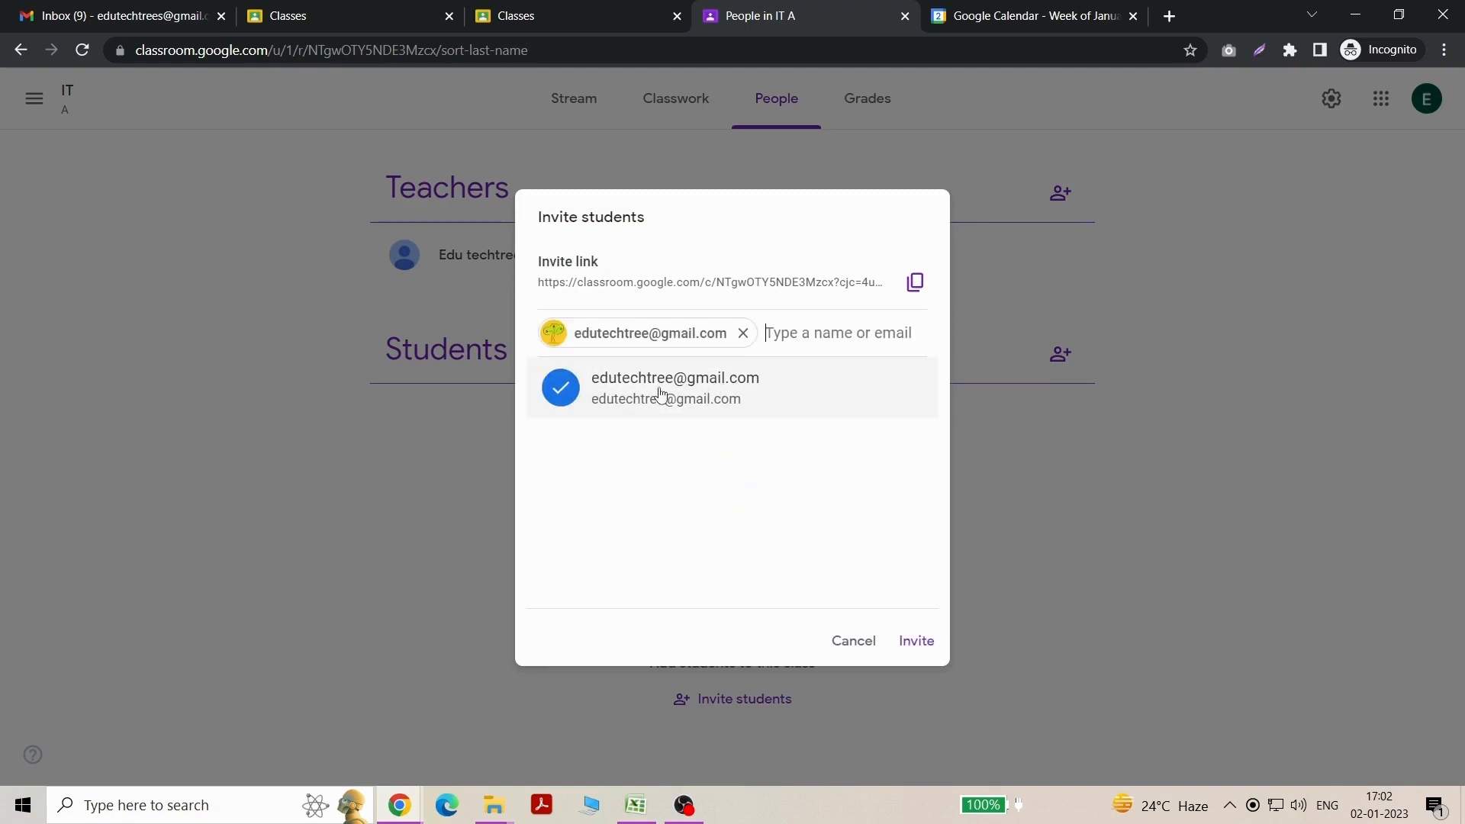
{"action": "left_click", "coordinate": [923, 642]}
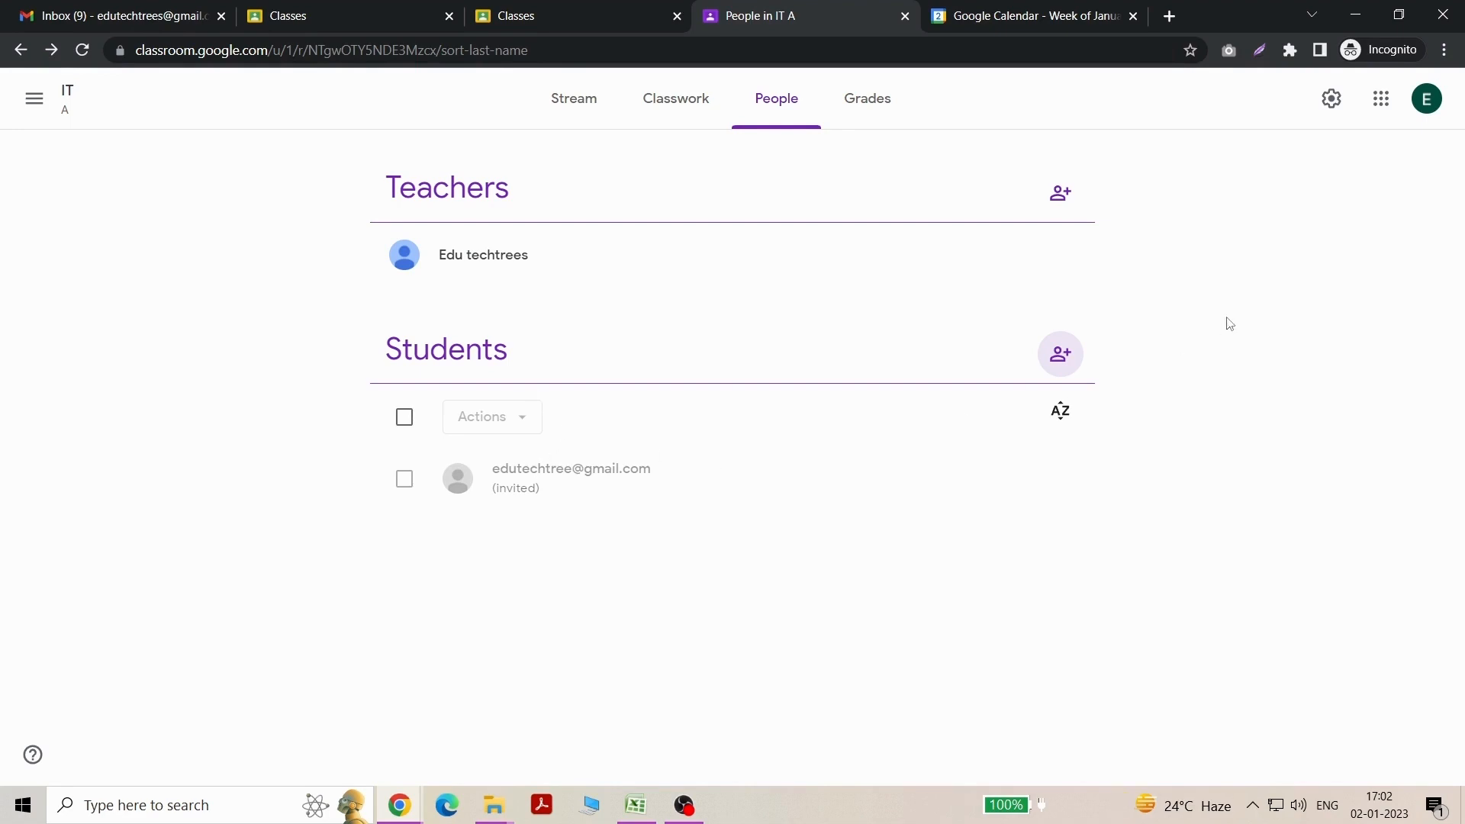
{"action": "left_click", "coordinate": [1060, 354]}
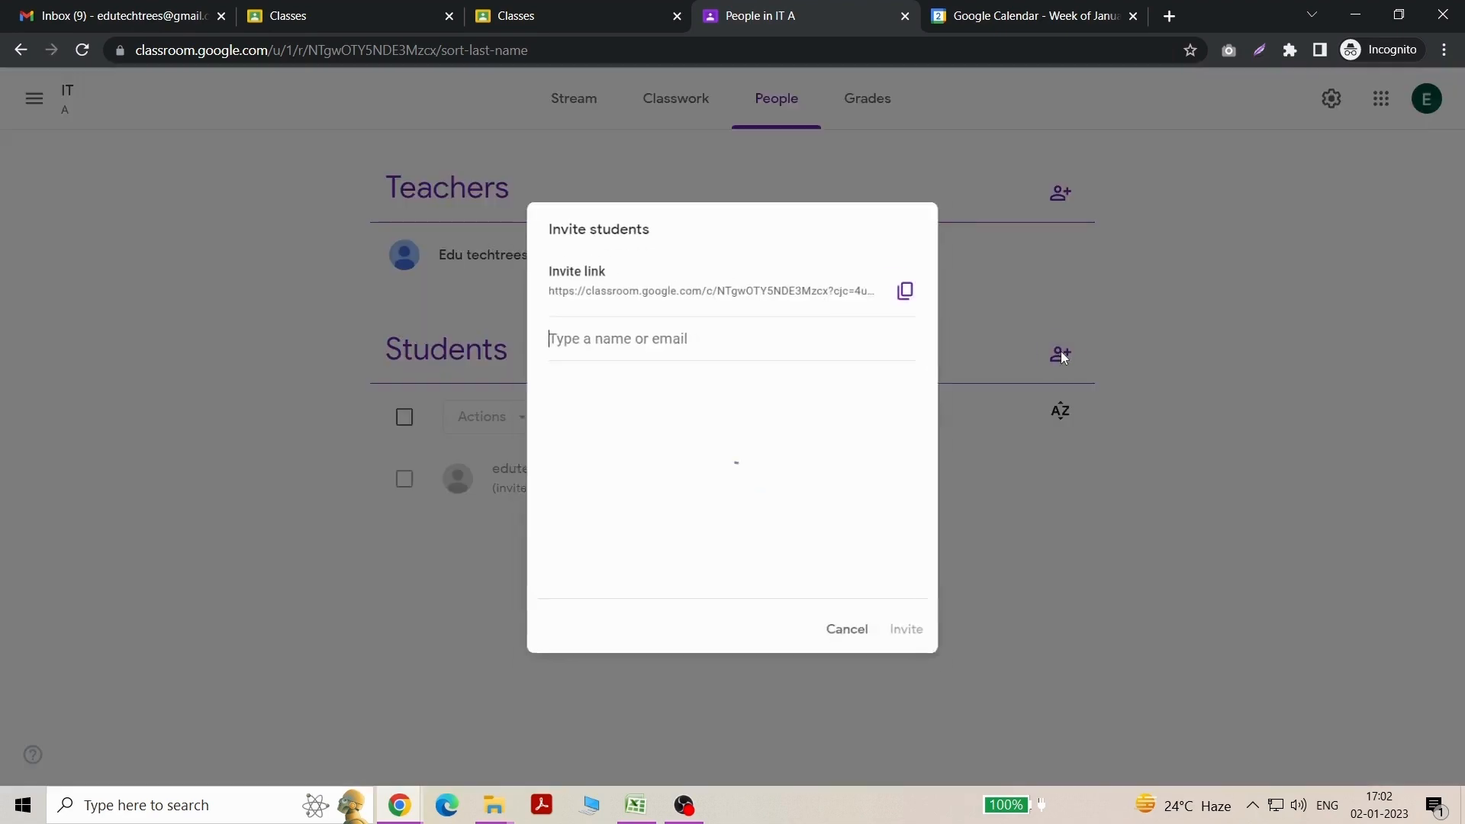
{"action": "left_click", "coordinate": [654, 337]}
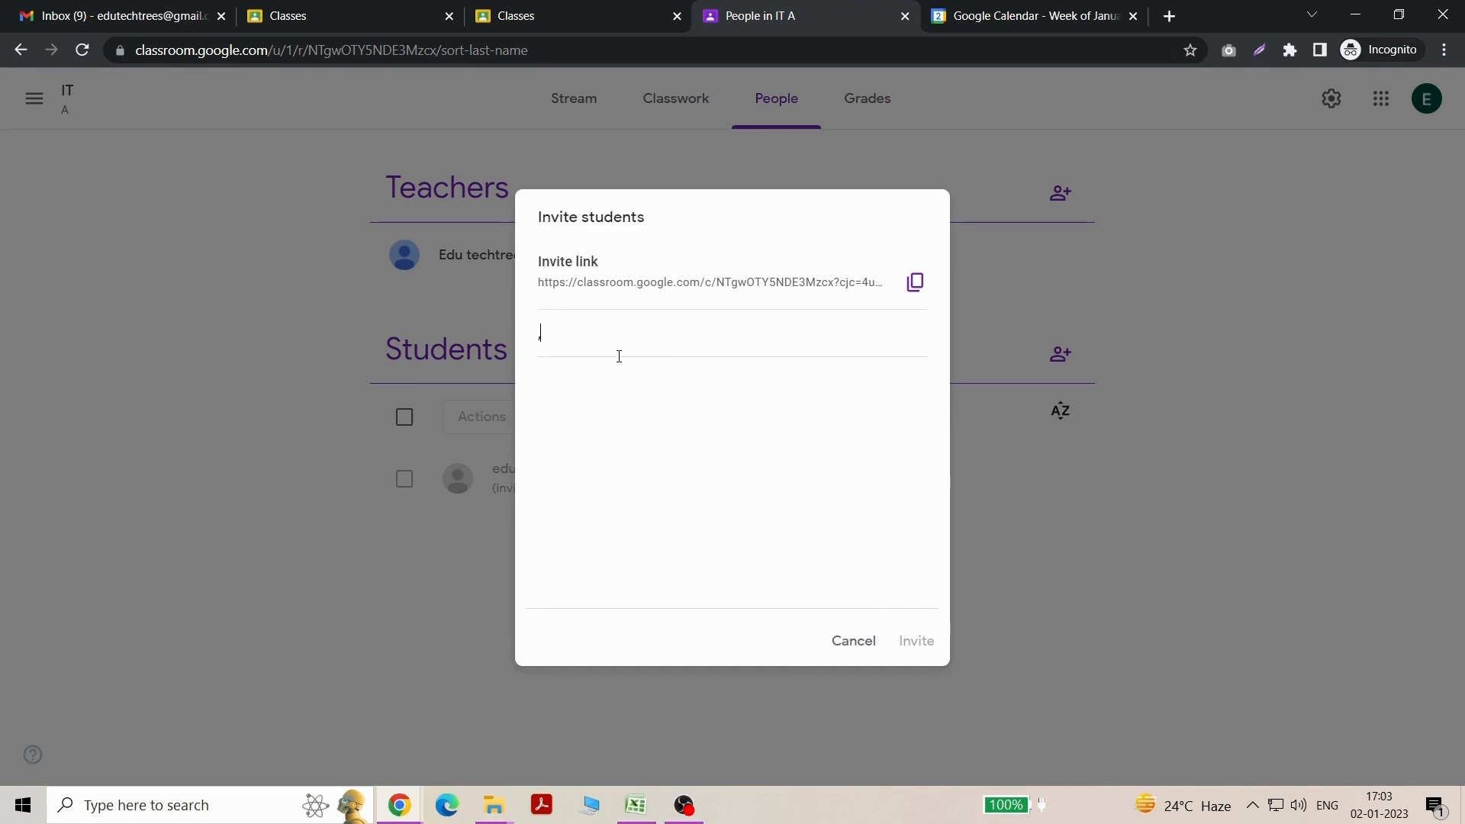
{"action": "left_click", "coordinate": [849, 641]}
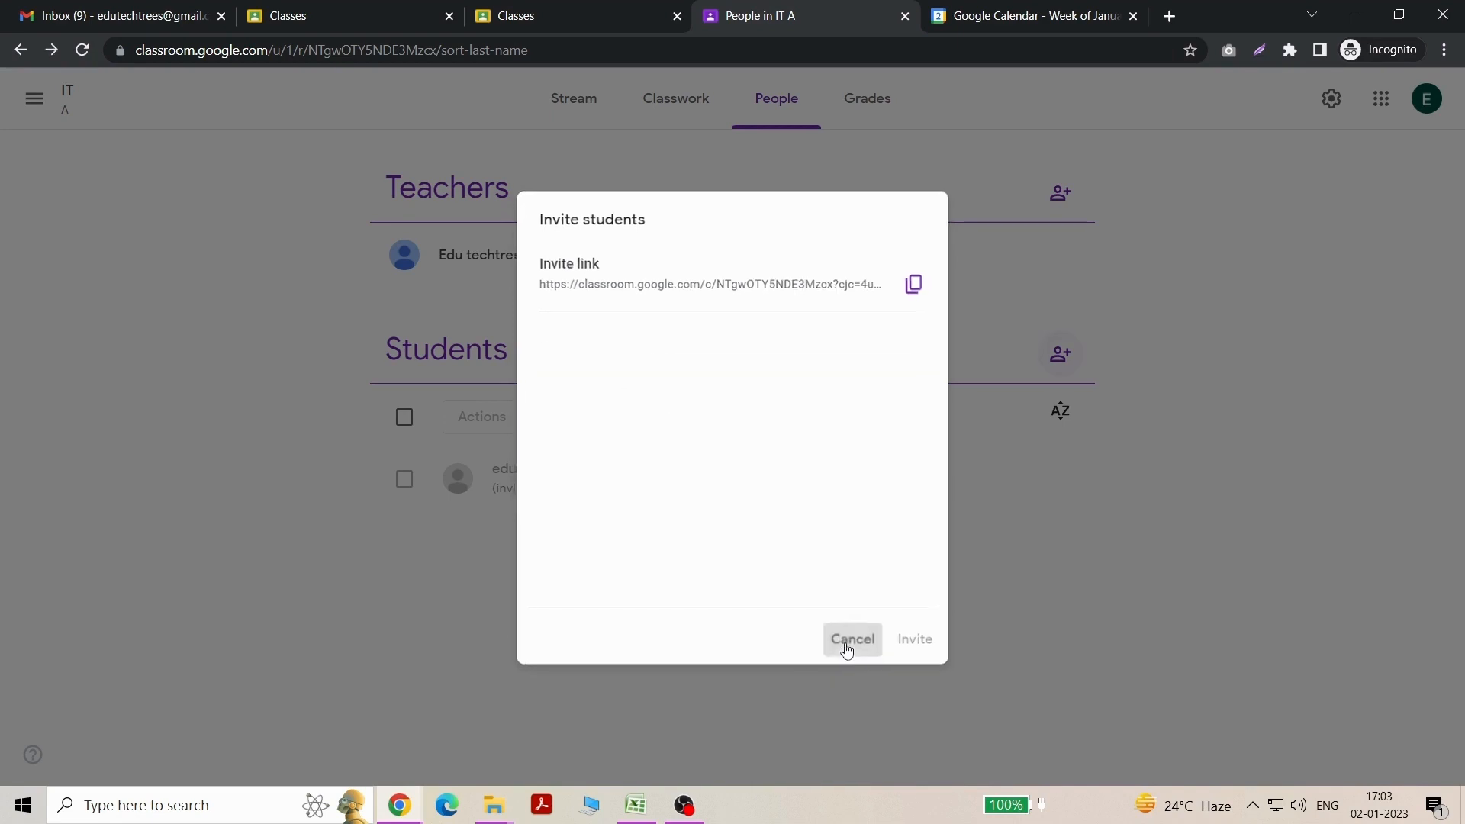
View the class gradebook and start a new assignment in the classwork, dismissing the tip about rubrics
{"action": "left_click", "coordinate": [855, 96]}
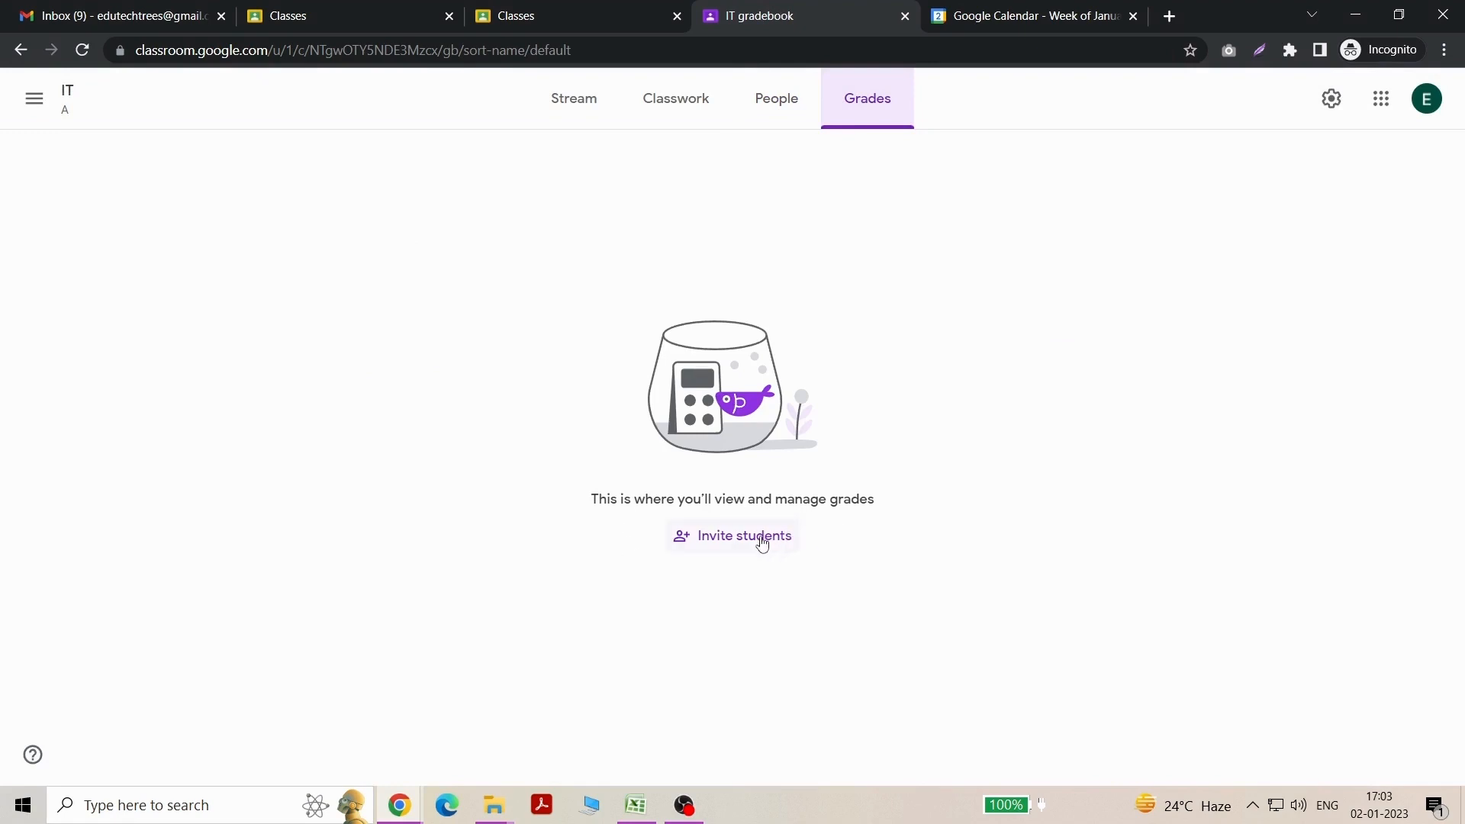
{"action": "left_click", "coordinate": [647, 107]}
{"action": "left_click", "coordinate": [404, 191]}
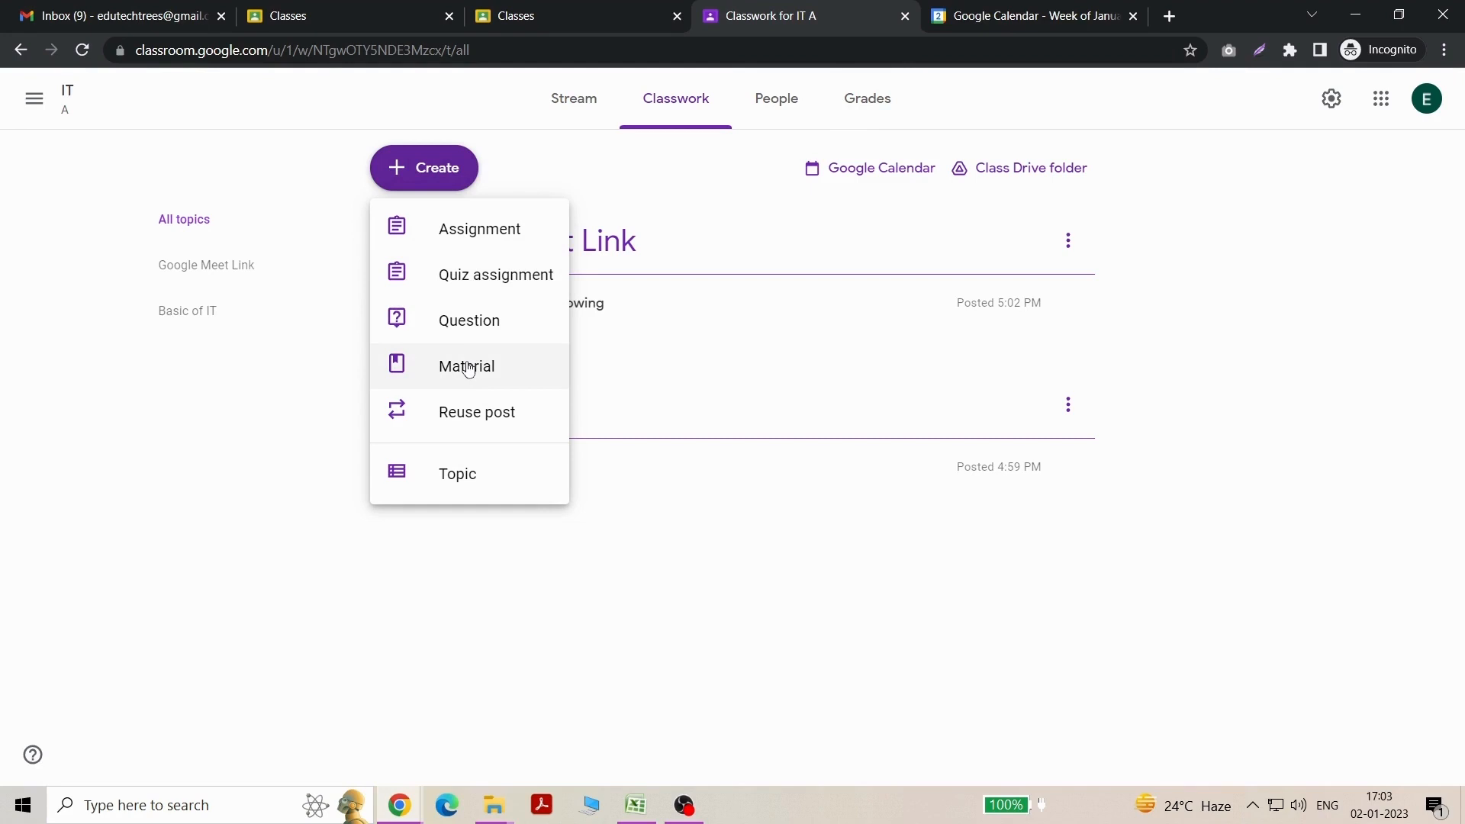
{"action": "left_click", "coordinate": [453, 235]}
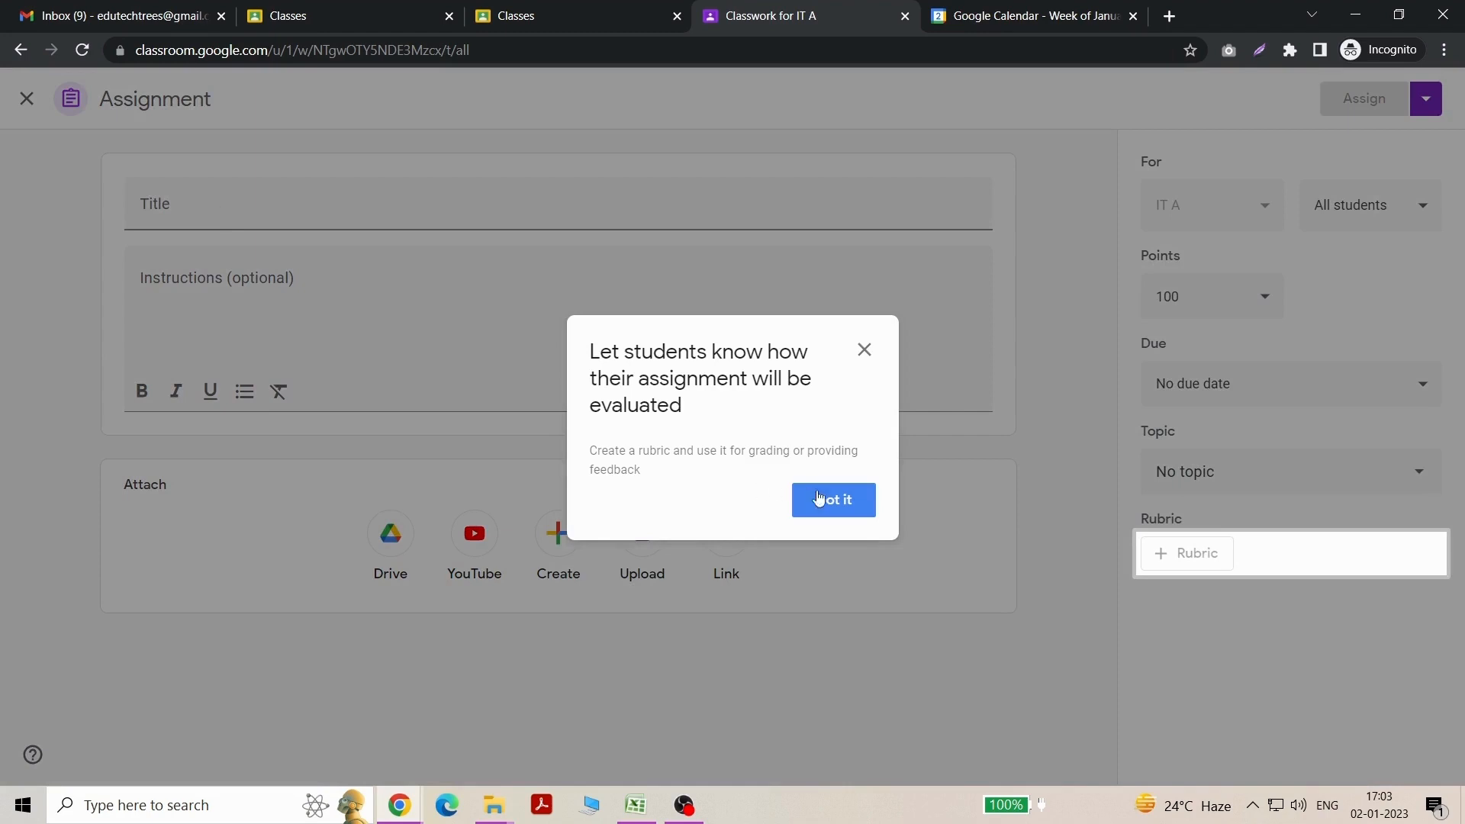
{"action": "left_click", "coordinate": [819, 498]}
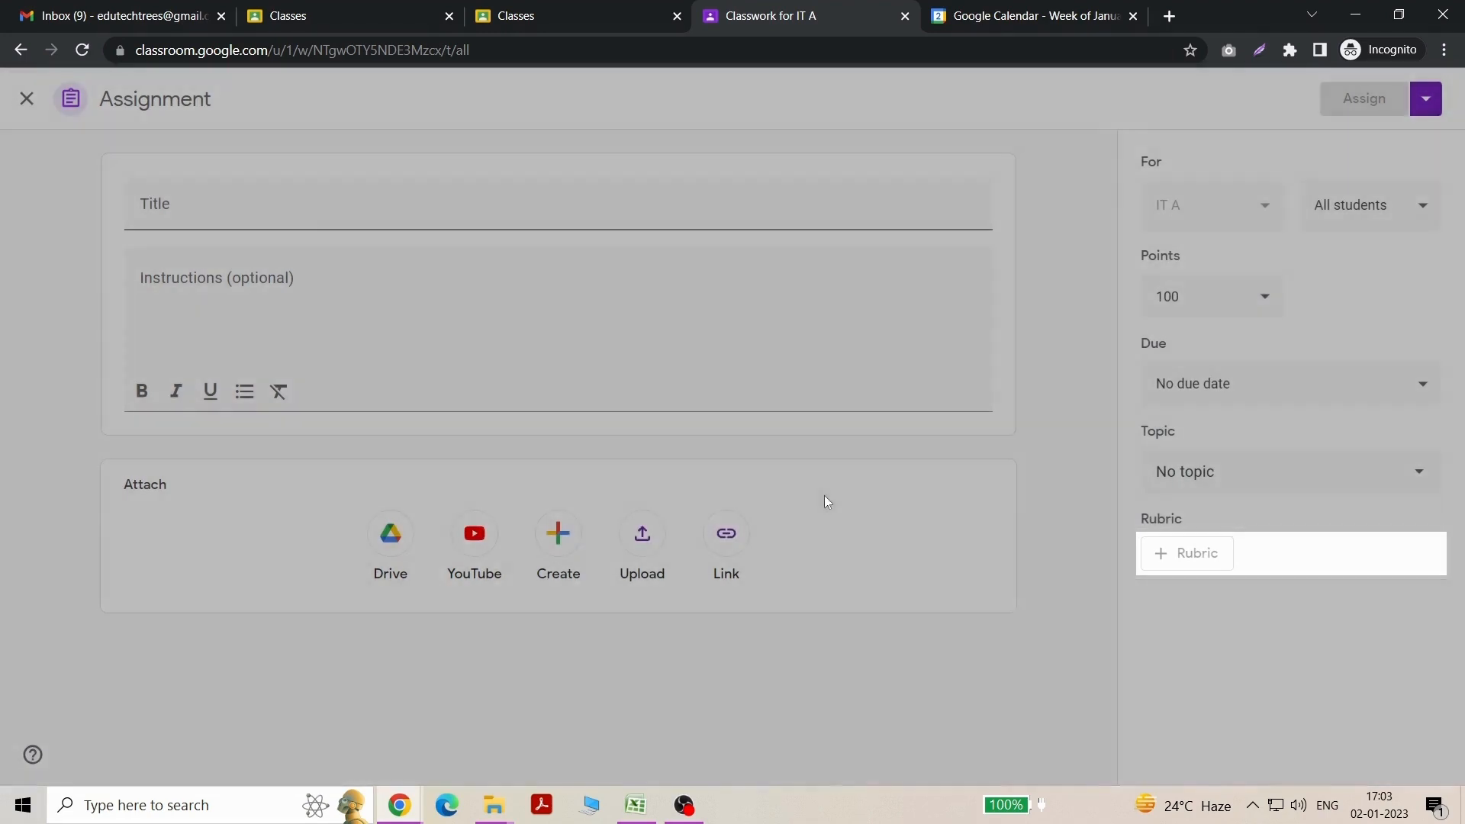
Title the assignment "Assignments 1" and enter "Deatils Instructions in the Link attached" as its instructions
{"action": "left_click", "coordinate": [257, 211]}
{"action": "type", "text": "A"}
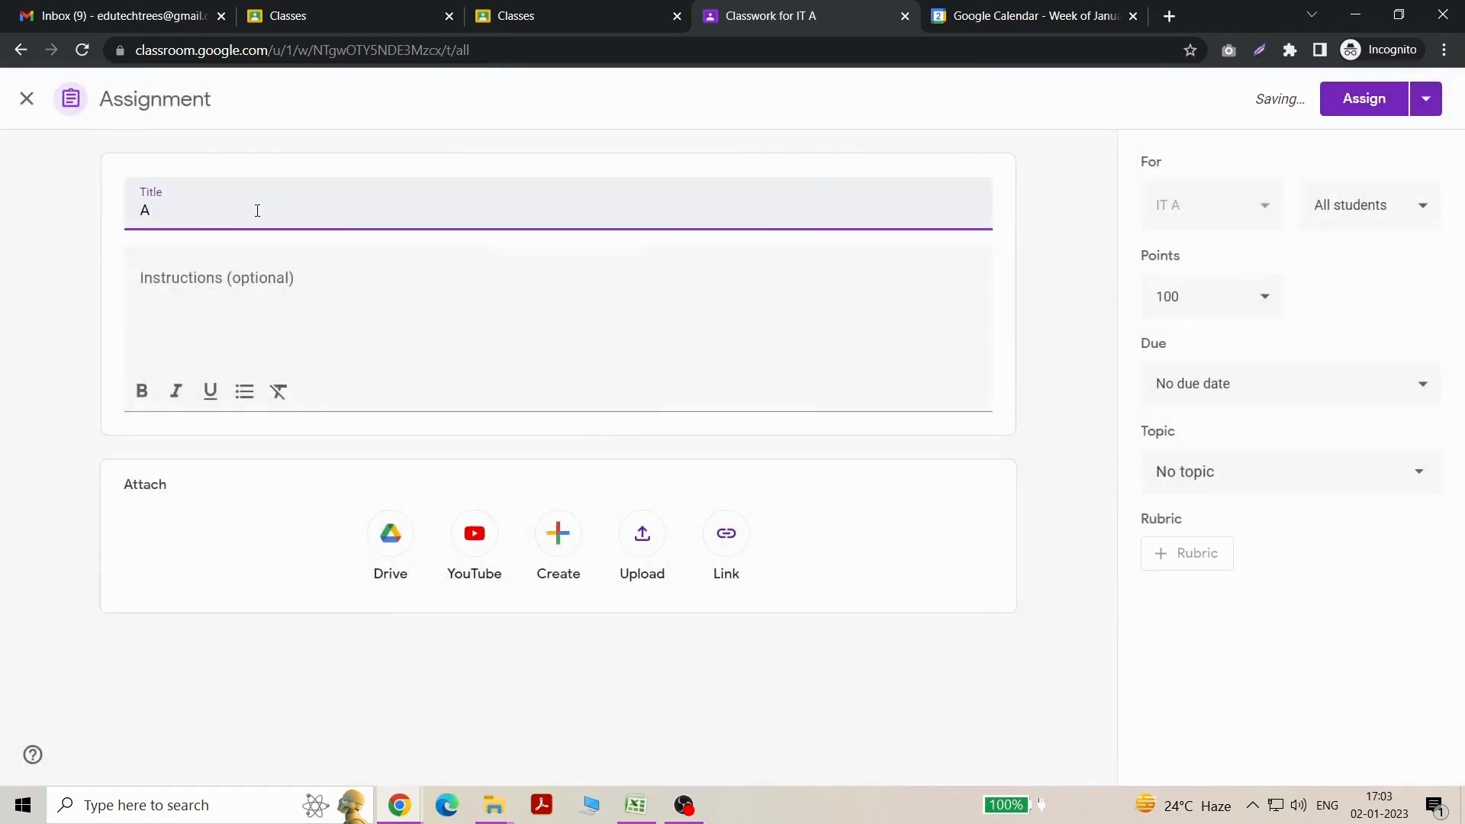
{"action": "type", "text": "ssignments 1"}
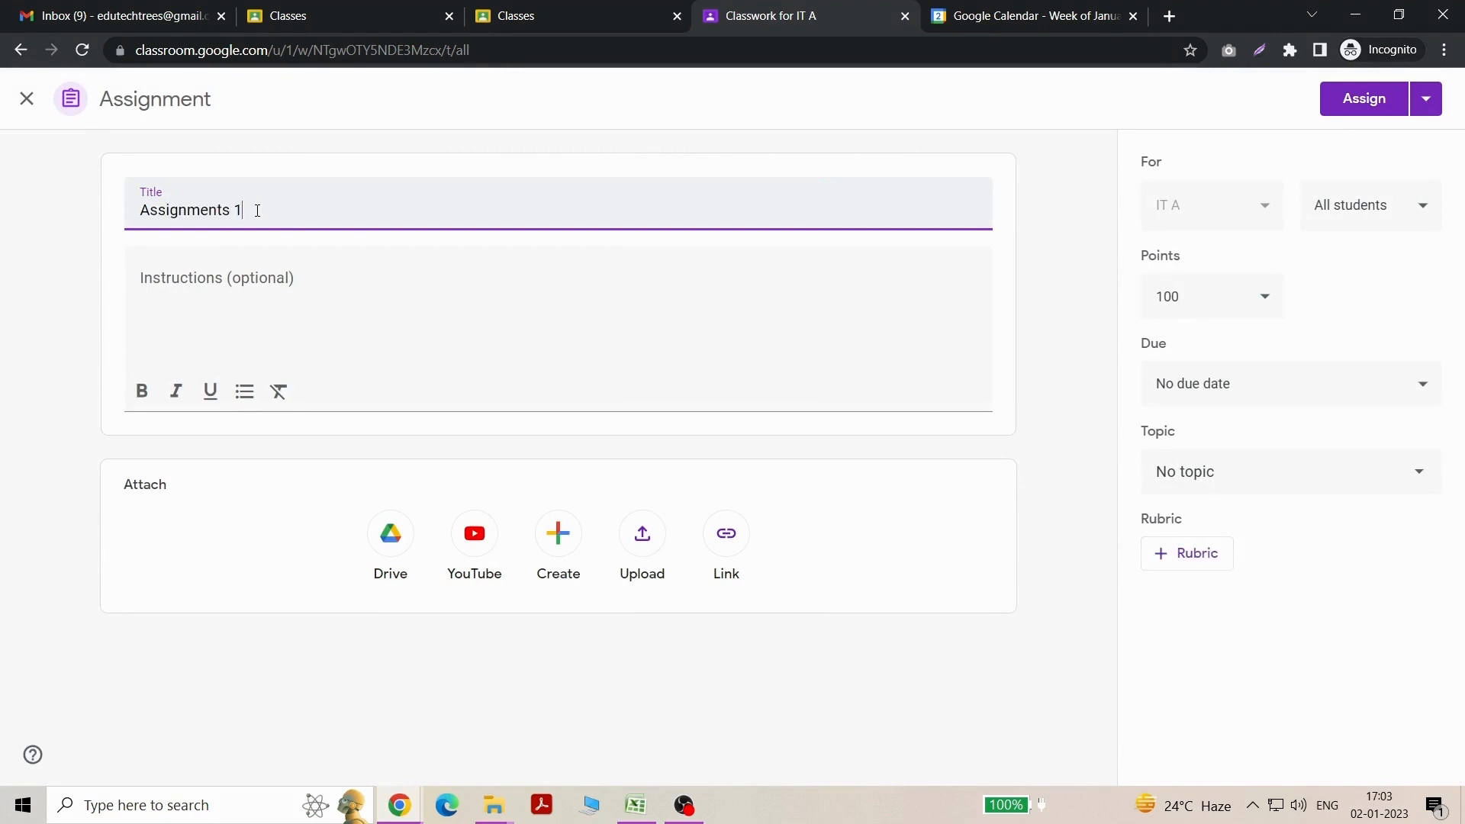
{"action": "left_click", "coordinate": [267, 284]}
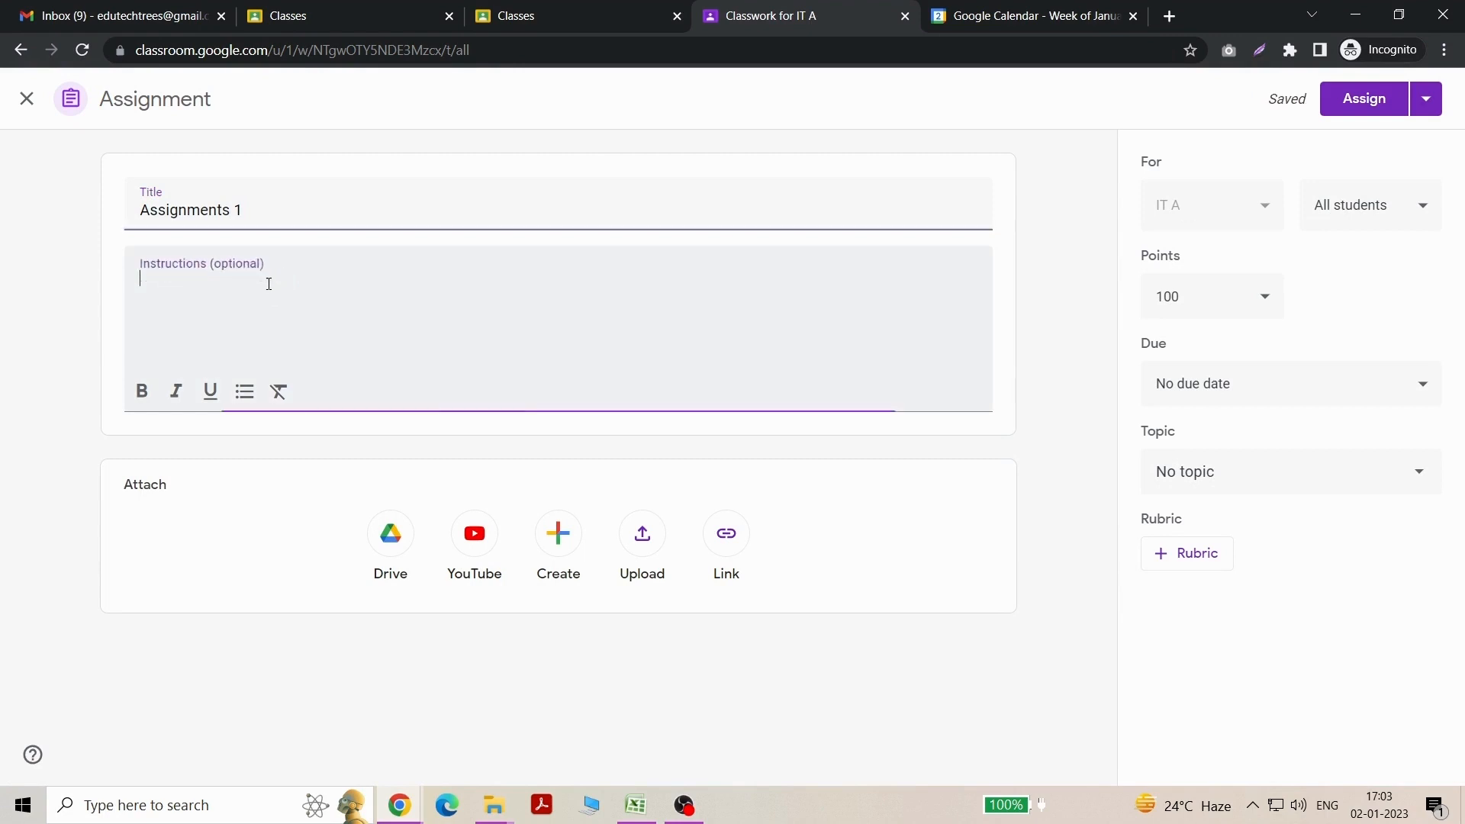
{"action": "type", "text": "Deatils "}
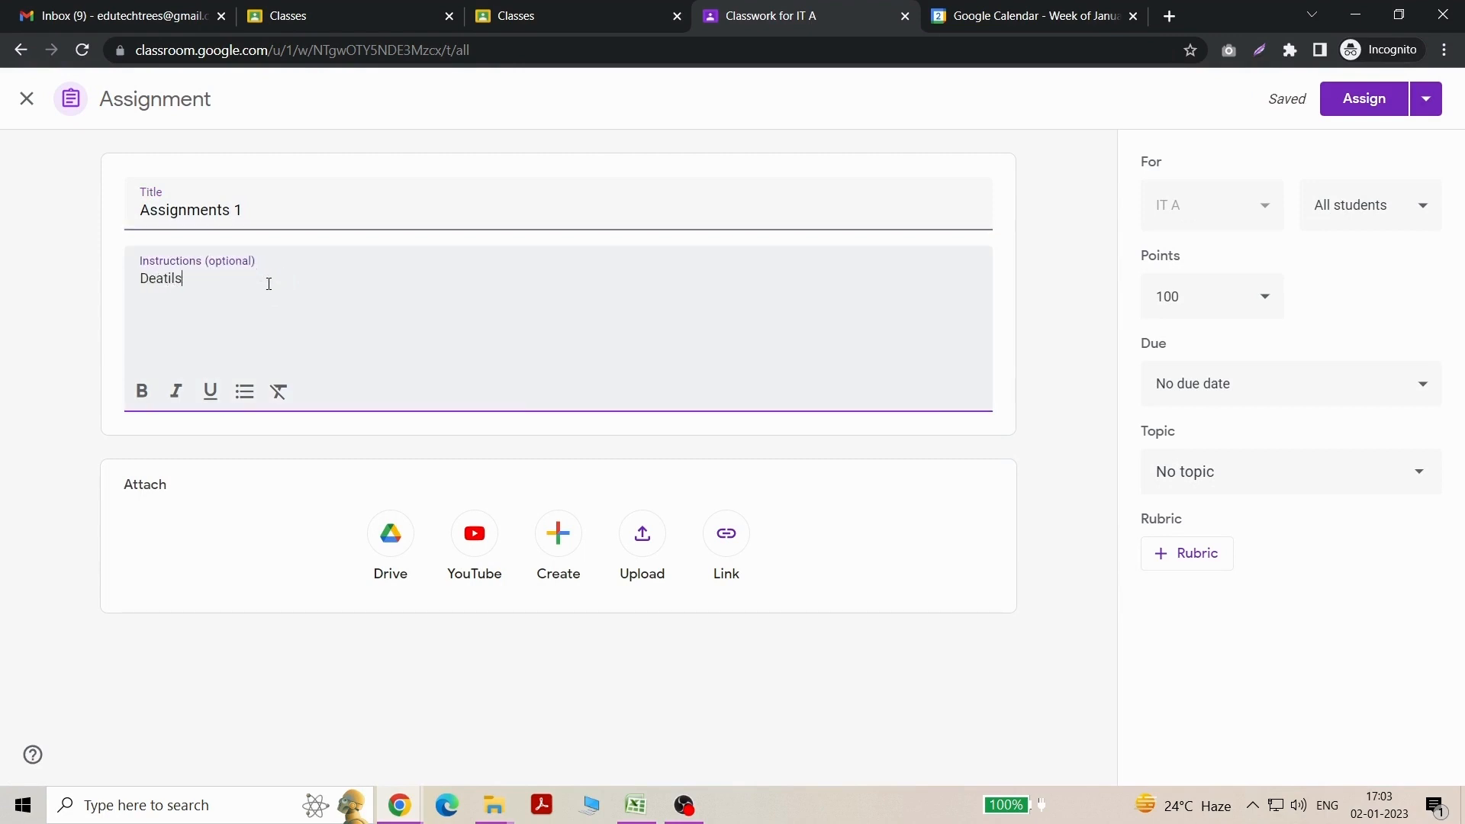
{"action": "type", "text": "Instructions in the Link attacghe"}
{"action": "key", "text": "BackSpace"}
{"action": "key", "text": "BackSpace"}
{"action": "key", "text": "BackSpace"}
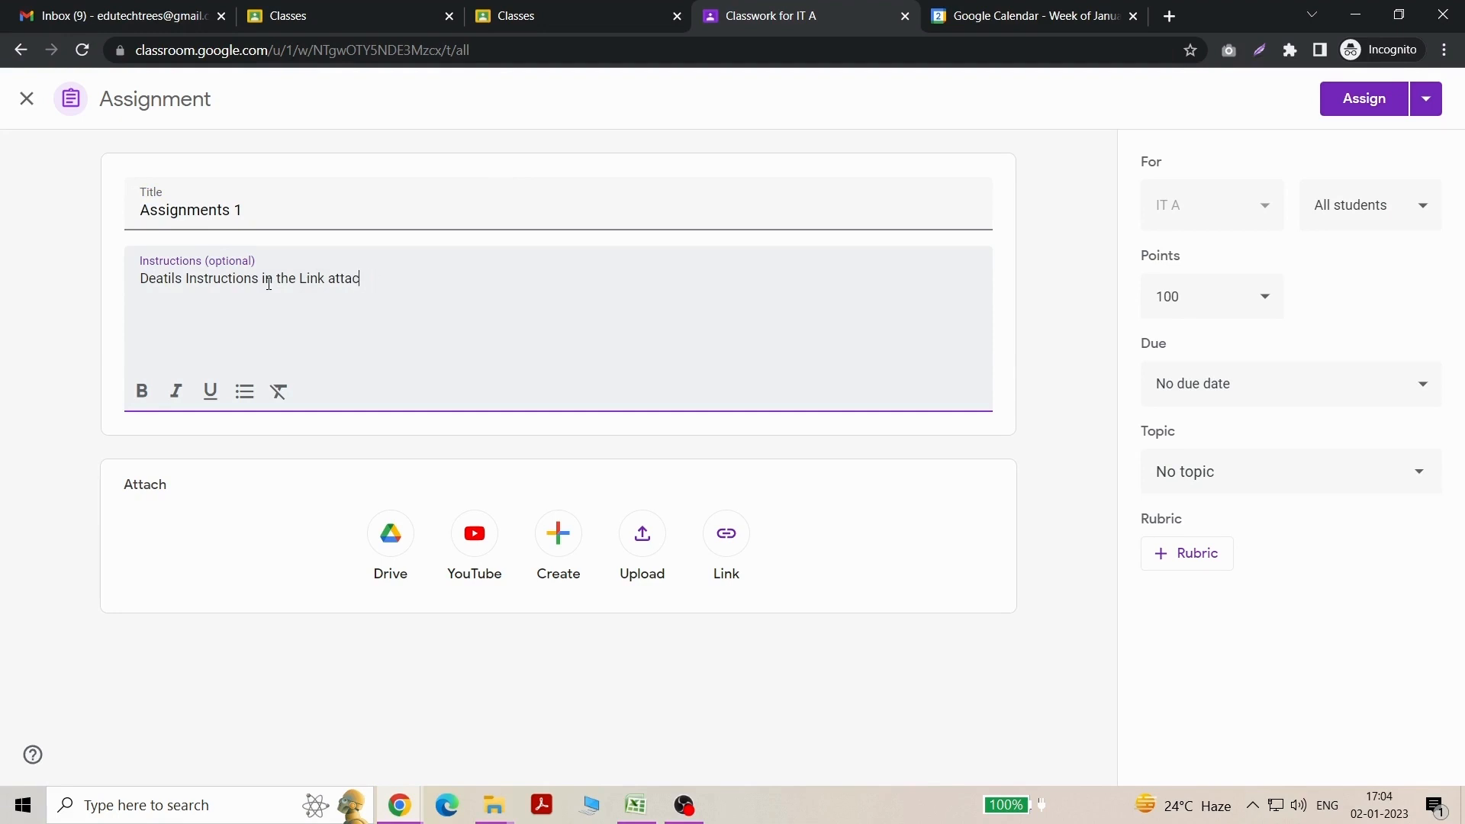
{"action": "type", "text": "hed"}
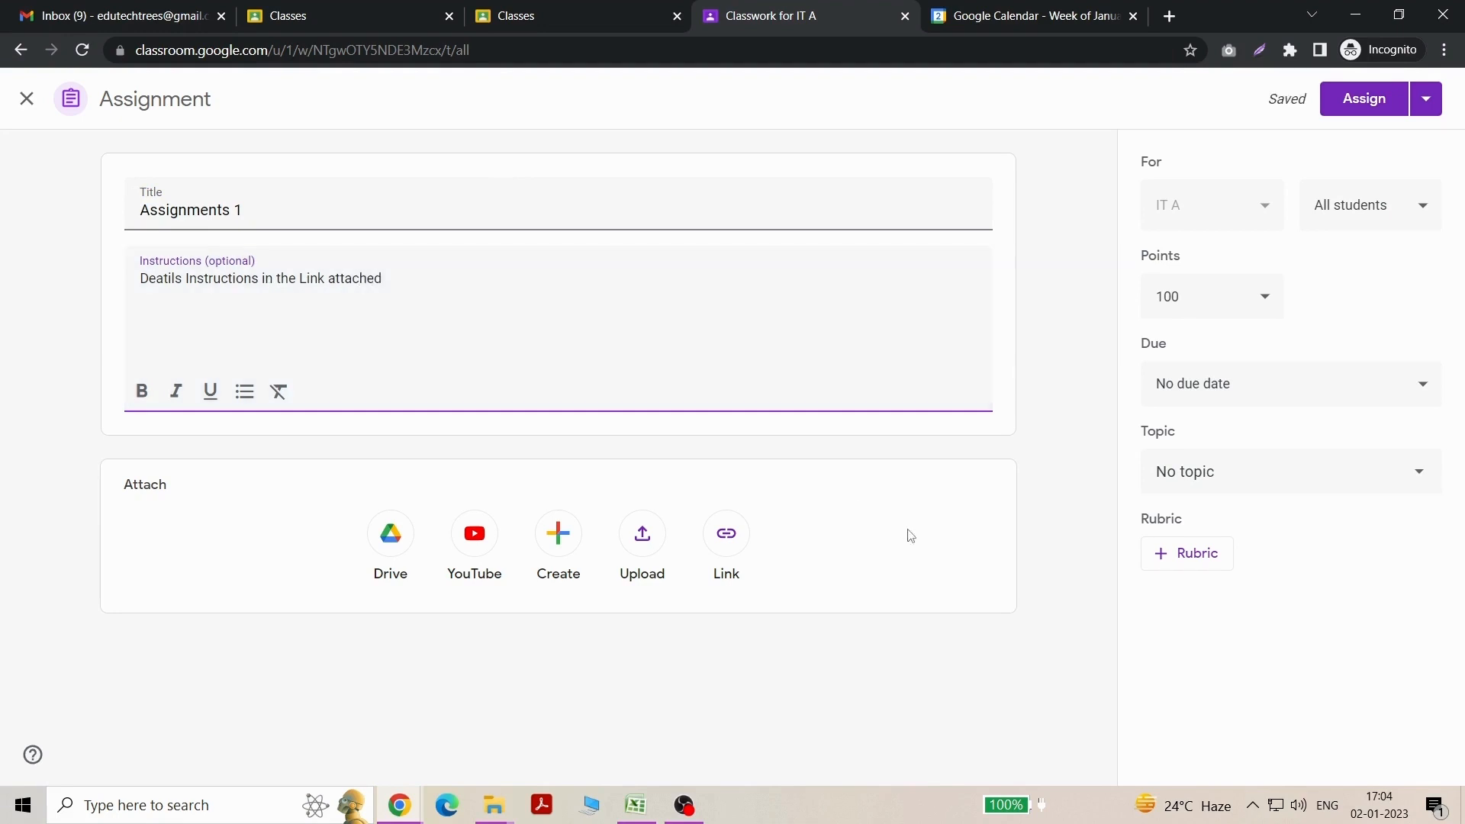
Set the assignment's due date to Jan 10, 2023 with a due time of 11:59 PM
{"action": "left_click", "coordinate": [1221, 384]}
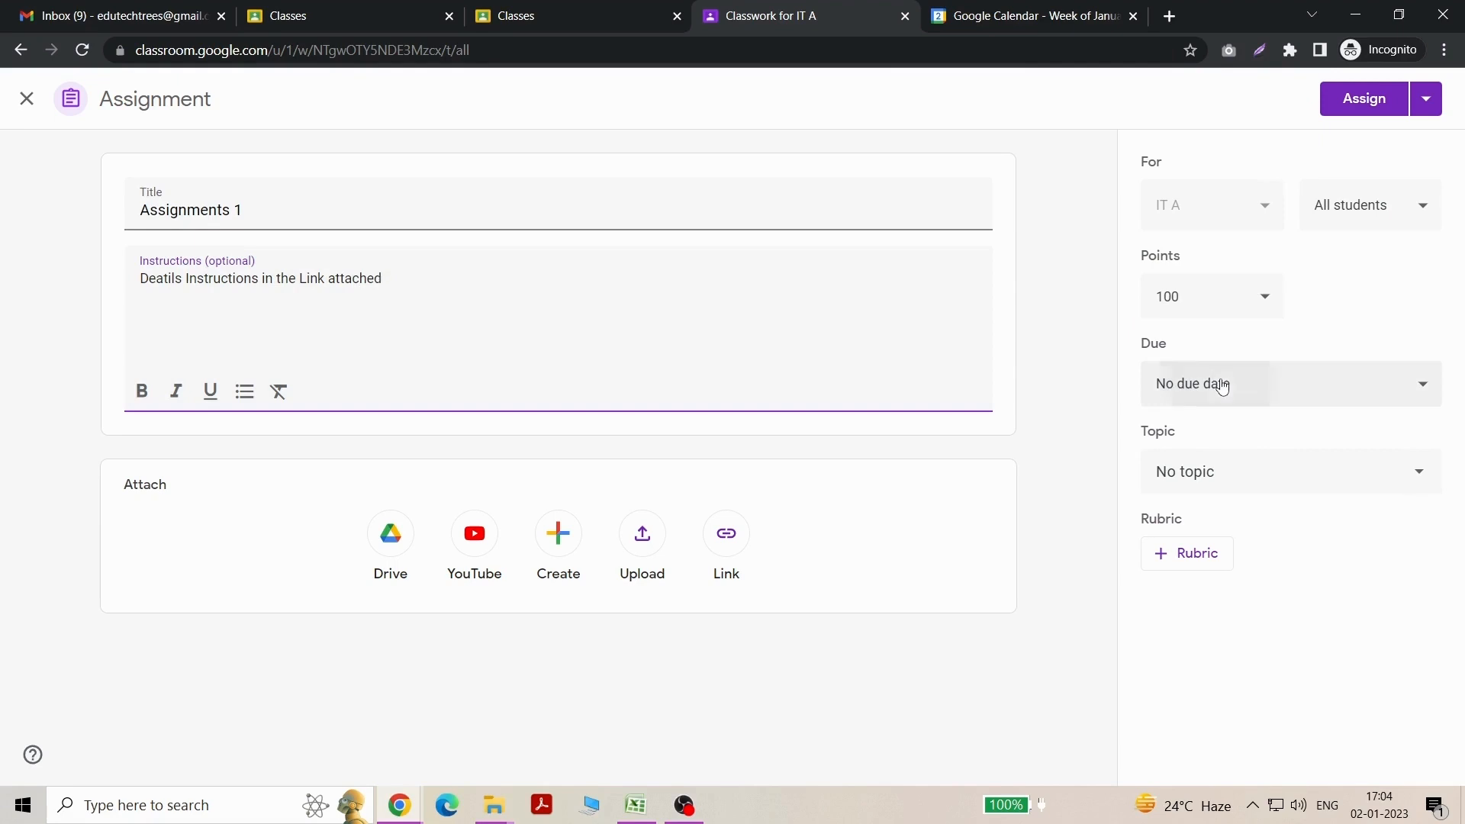
{"action": "left_click", "coordinate": [1308, 467]}
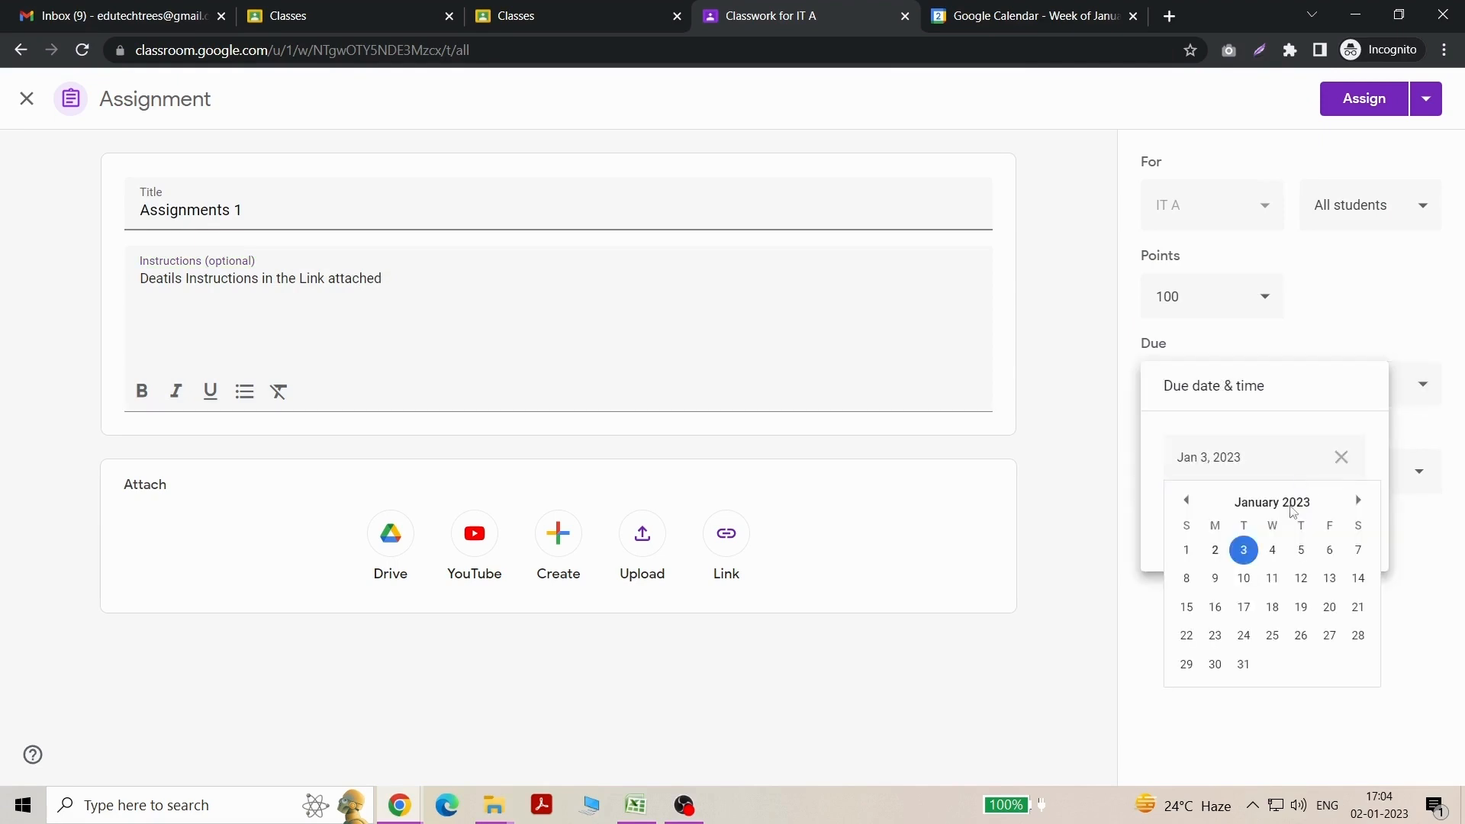
{"action": "left_click", "coordinate": [1244, 578]}
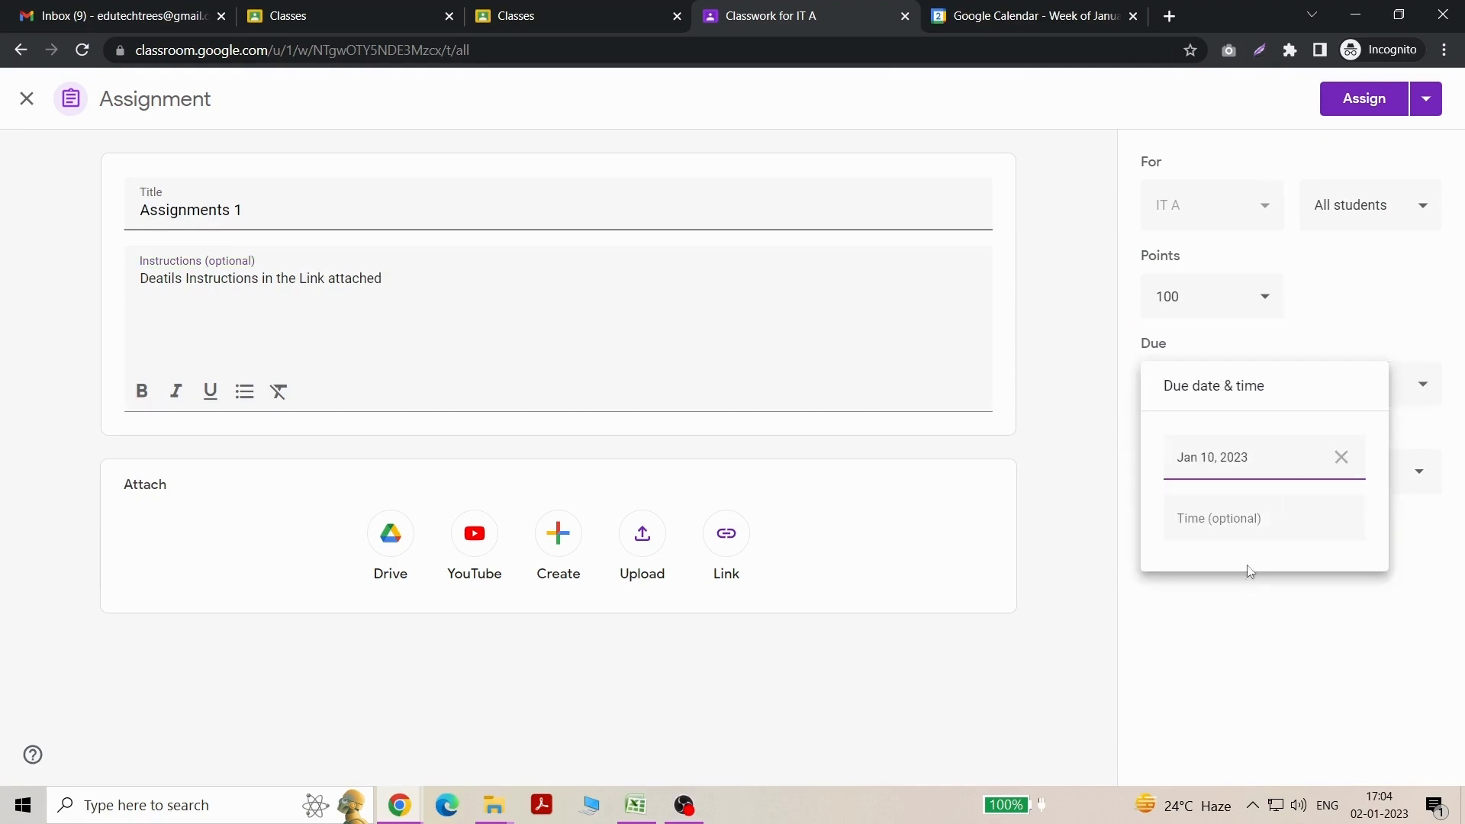
{"action": "left_click", "coordinate": [1305, 521]}
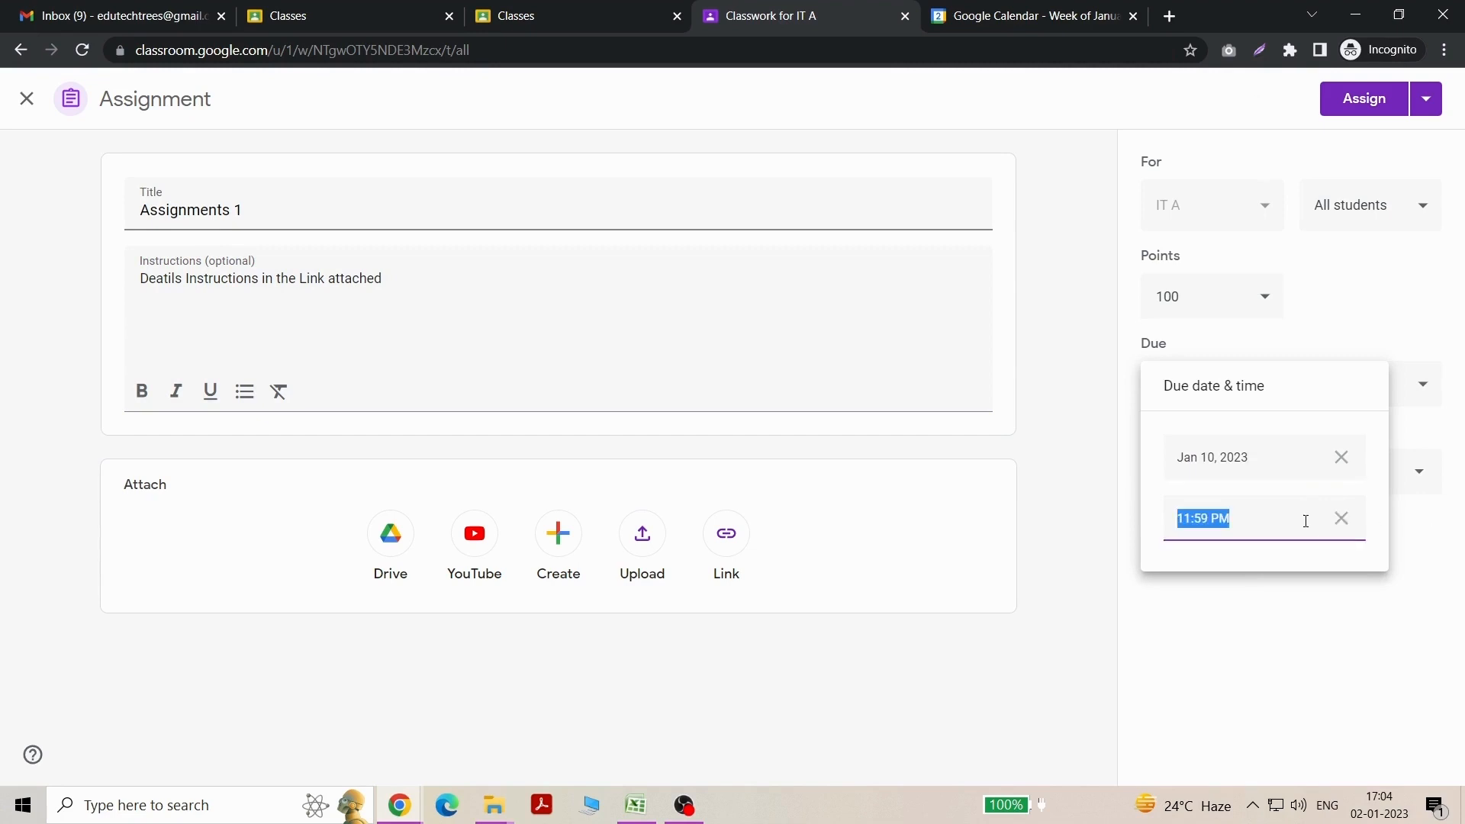
{"action": "left_click", "coordinate": [1374, 627]}
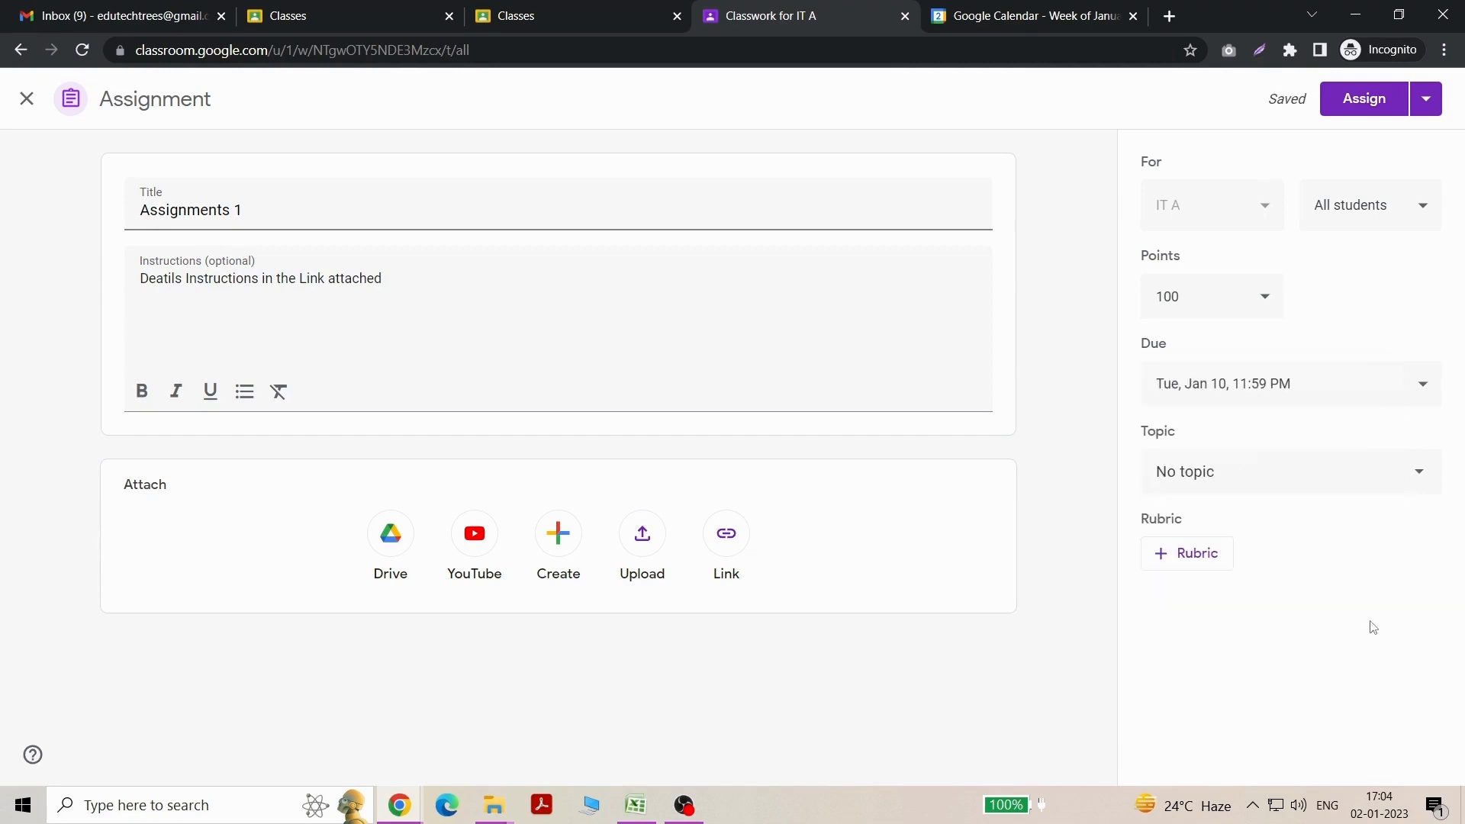
File the assignment under the existing "Basic of IT" topic and look over the rubric options without adding one
{"action": "left_click", "coordinate": [1203, 469]}
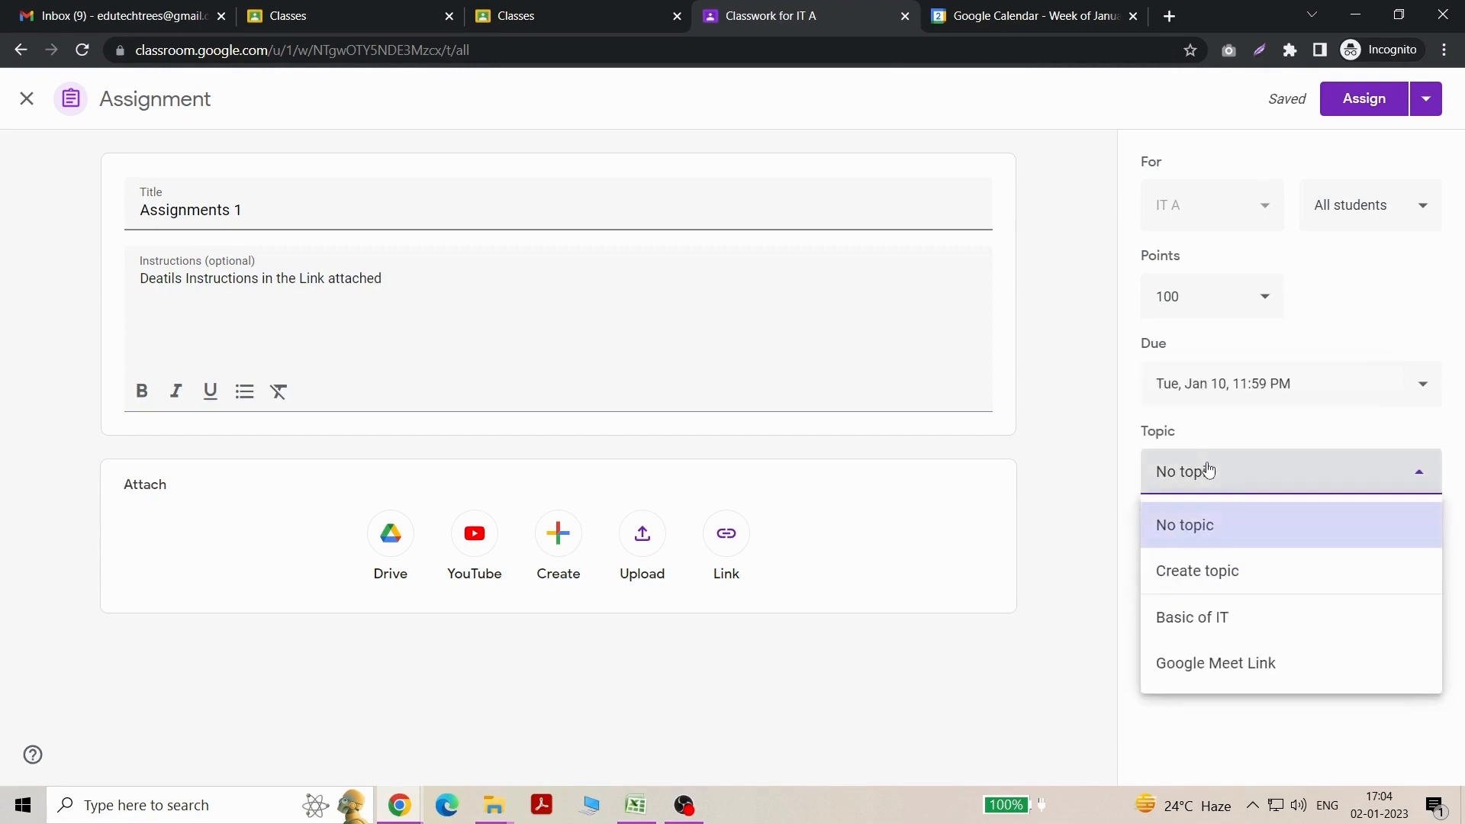
{"action": "left_click", "coordinate": [1178, 619]}
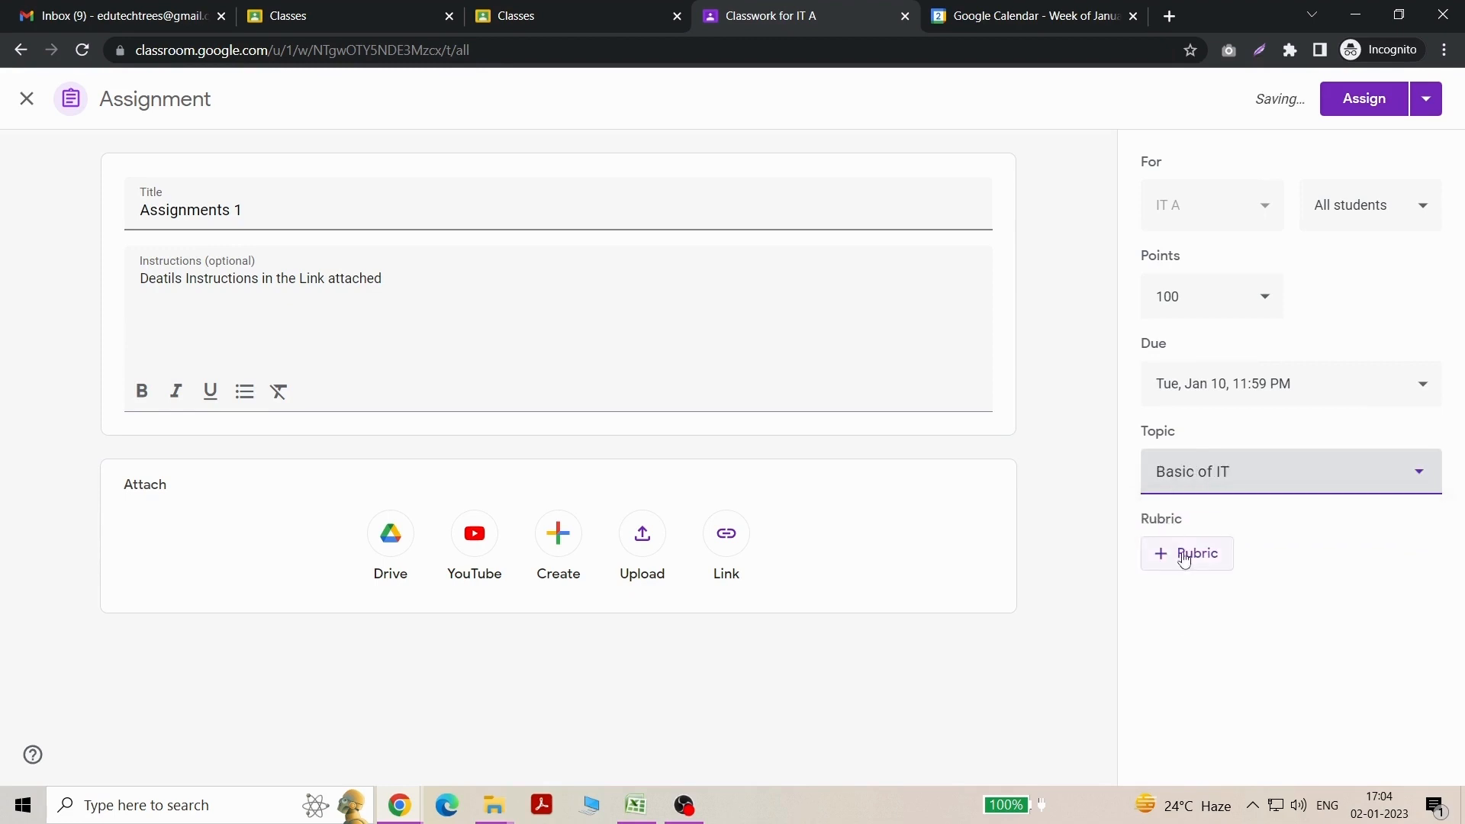
{"action": "left_click", "coordinate": [1183, 557]}
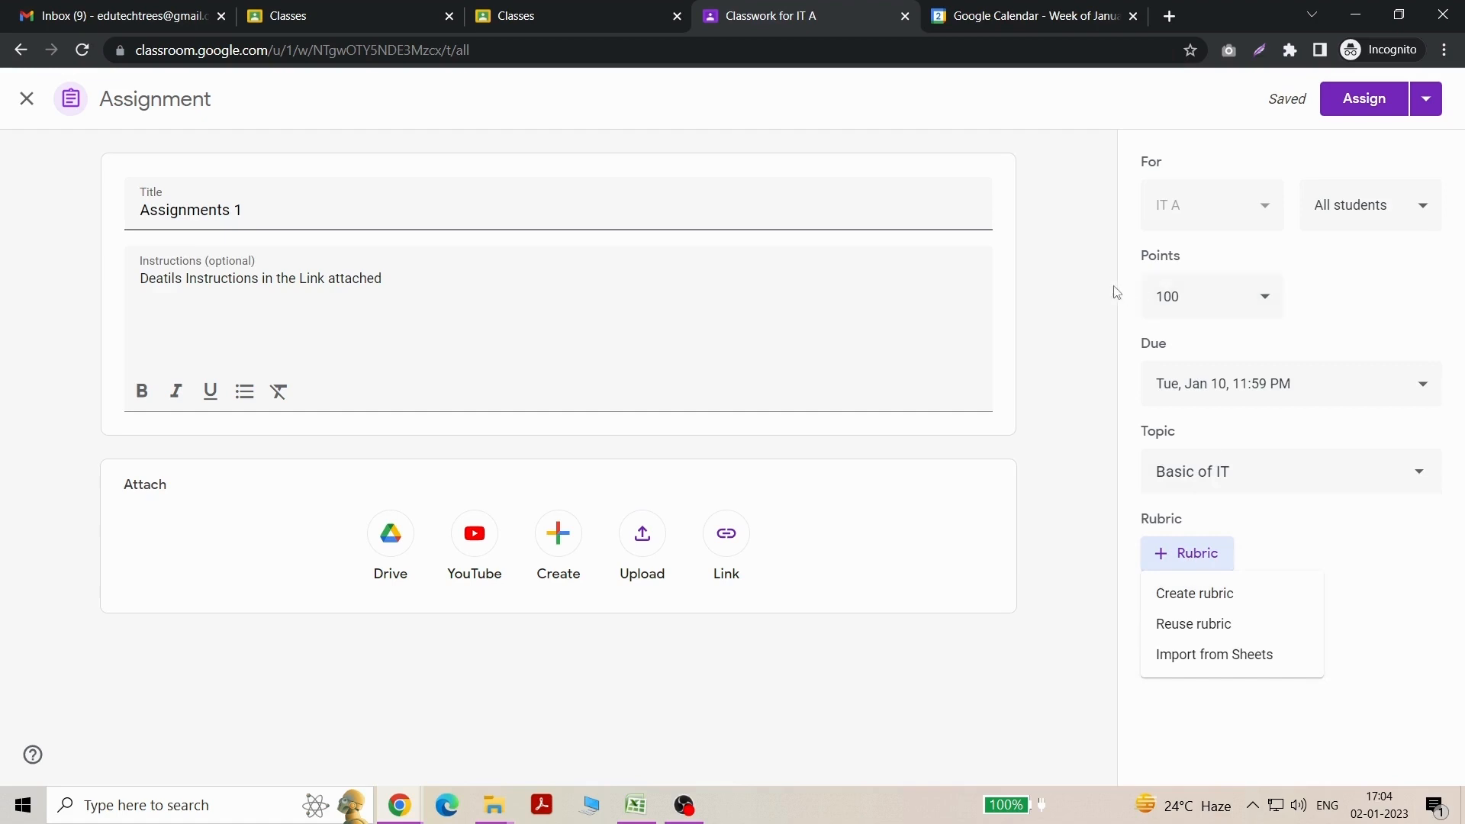
{"action": "left_click", "coordinate": [1089, 260]}
Make the assignment Ungraded and assign it to all students
{"action": "left_click", "coordinate": [1243, 296]}
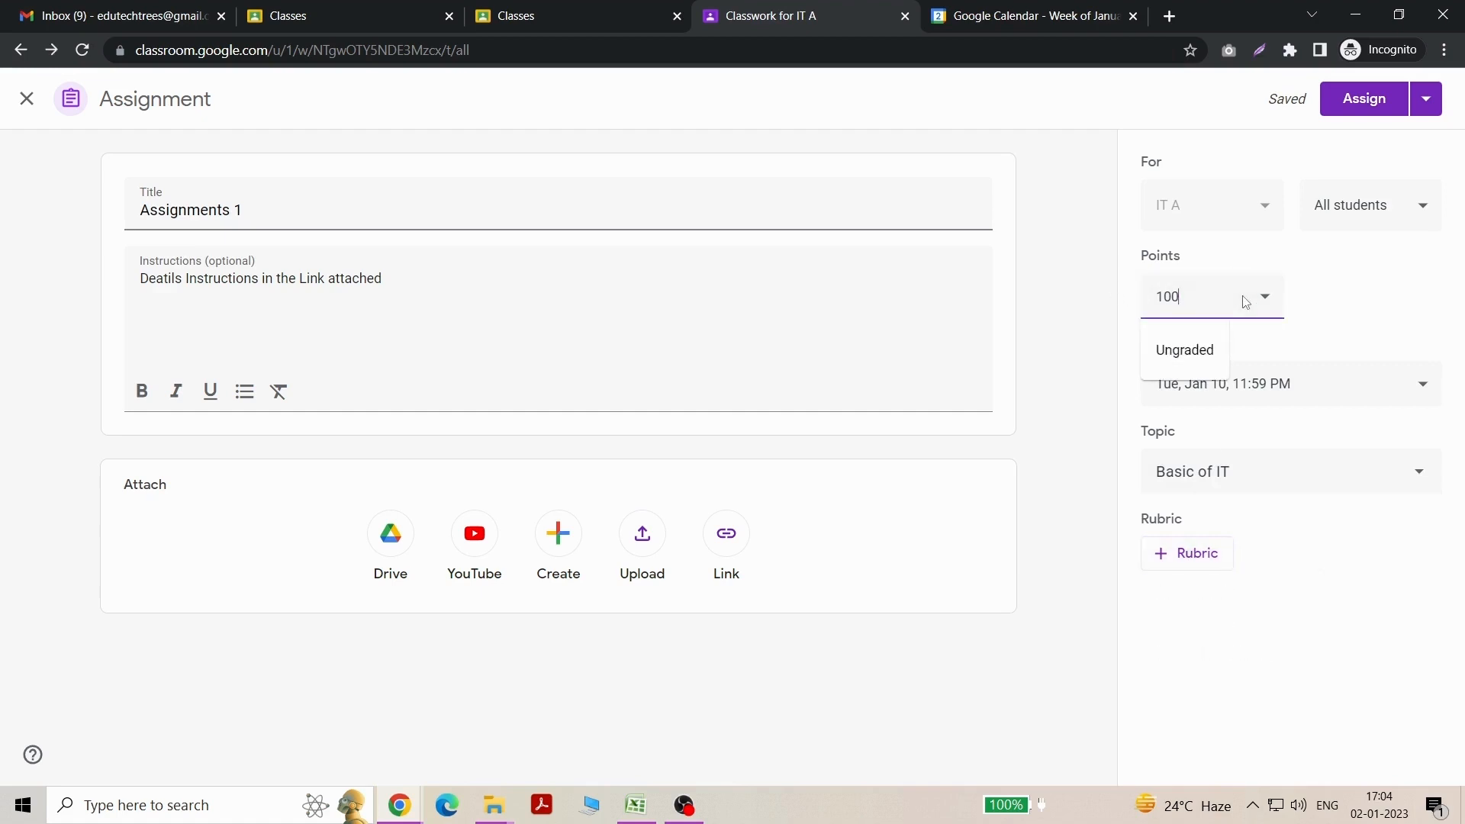
{"action": "left_click", "coordinate": [1243, 296]}
{"action": "left_click", "coordinate": [1242, 296]}
{"action": "left_click", "coordinate": [1180, 362]}
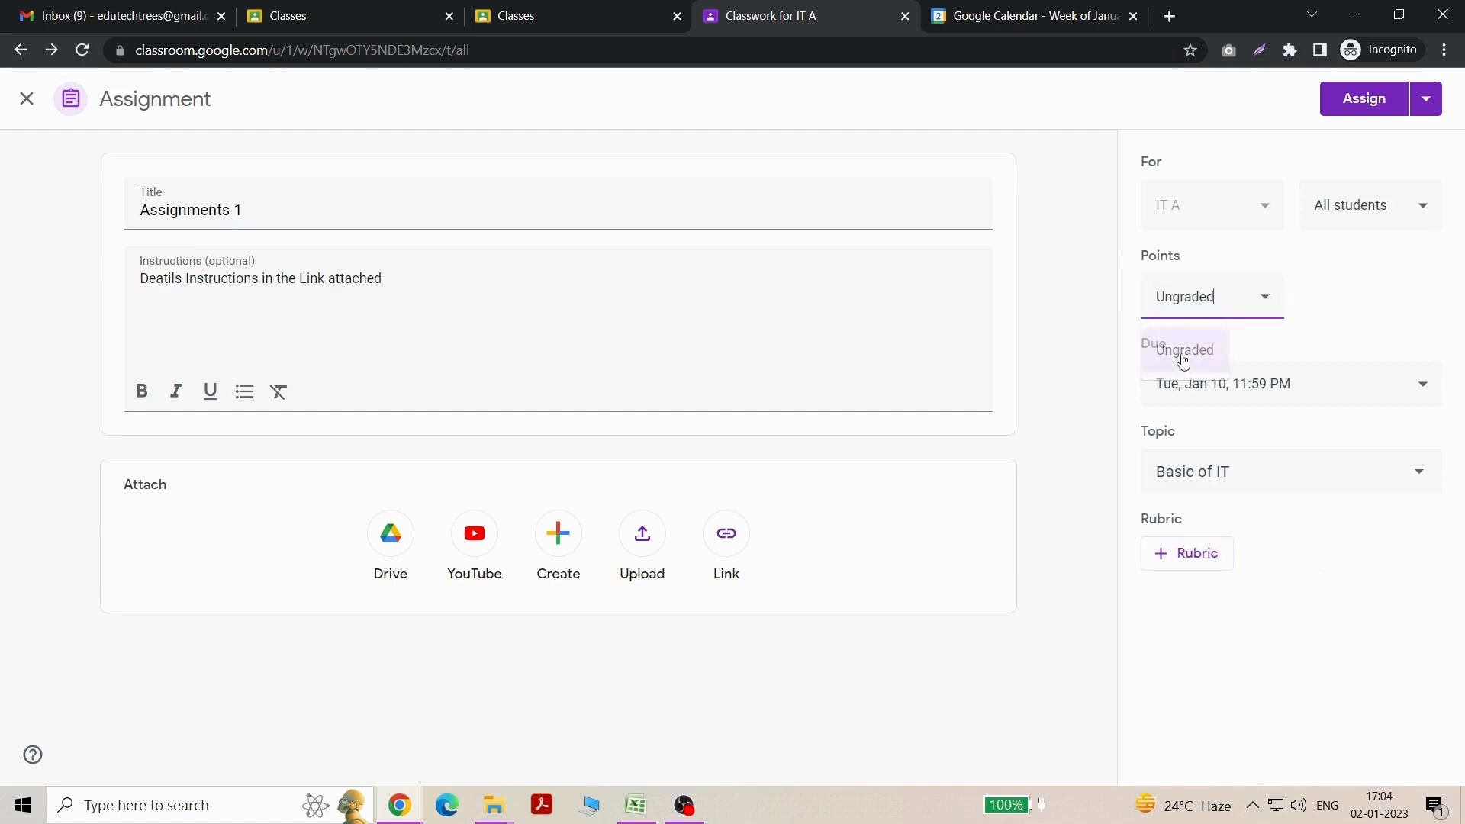
{"action": "left_click", "coordinate": [1358, 108]}
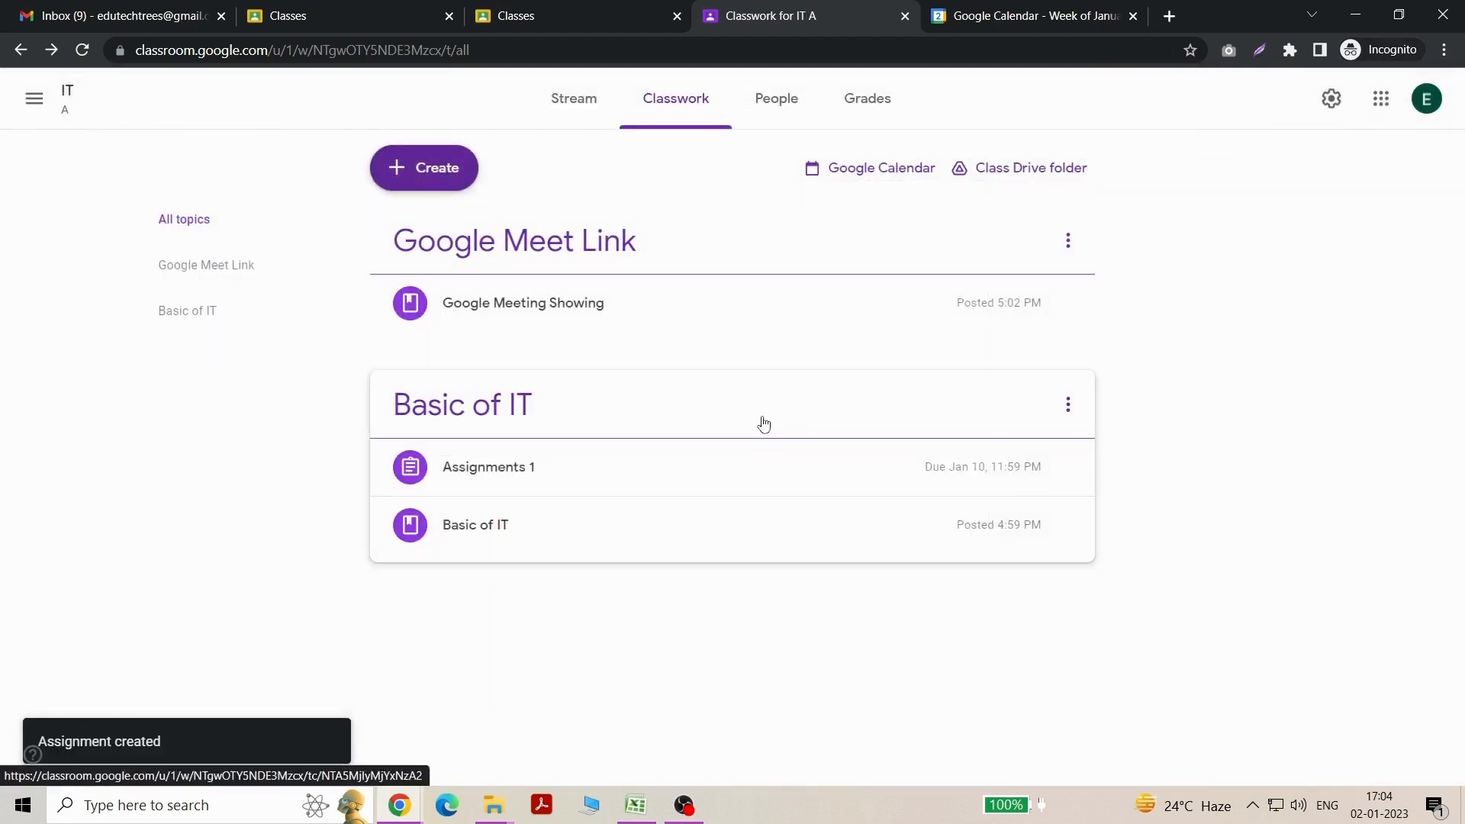
Dismiss the announcement tips on the IT class stream, copy the class code and check the People page
{"action": "left_click", "coordinate": [569, 100]}
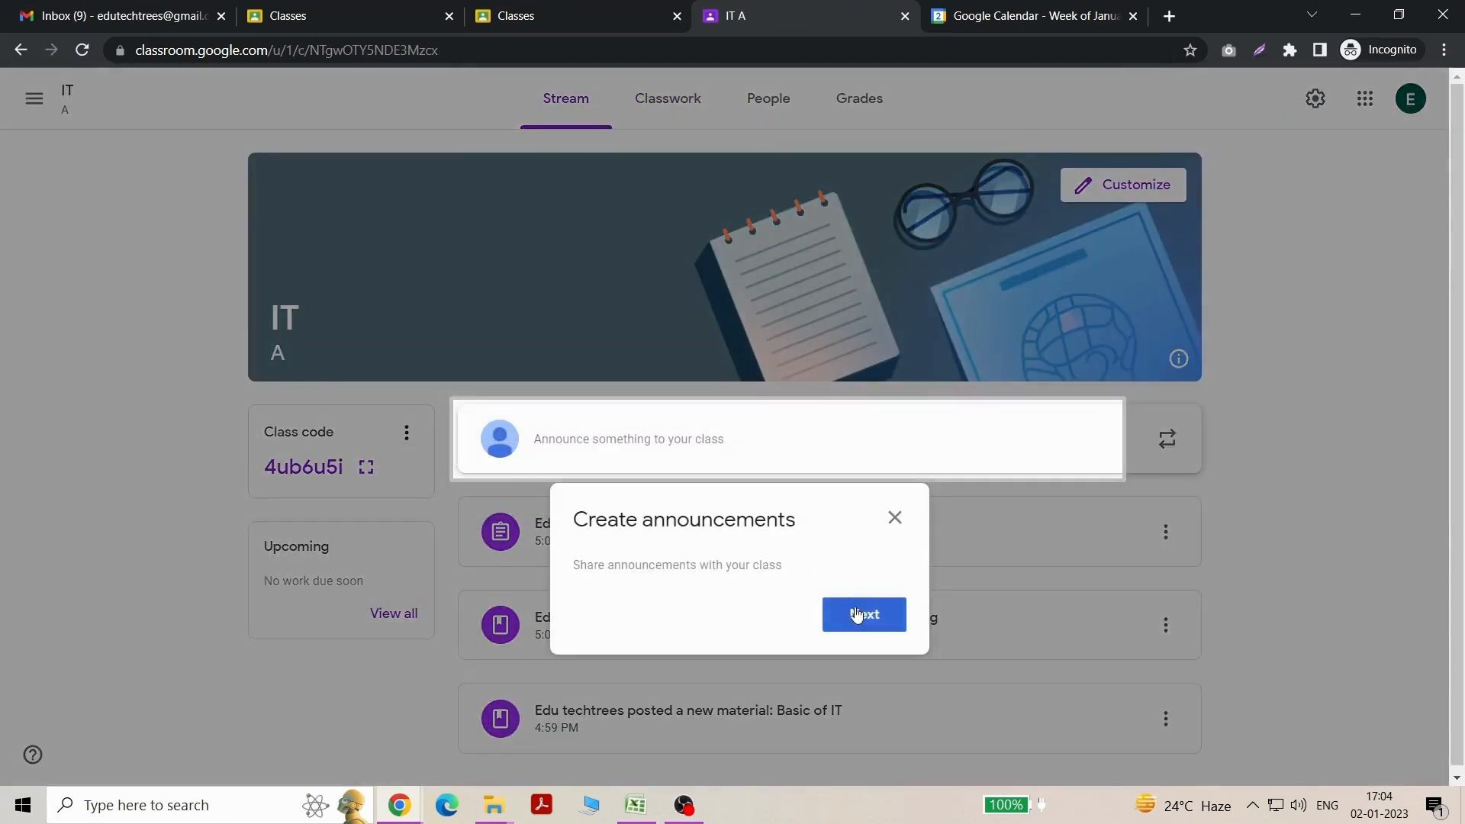
{"action": "left_click", "coordinate": [855, 610]}
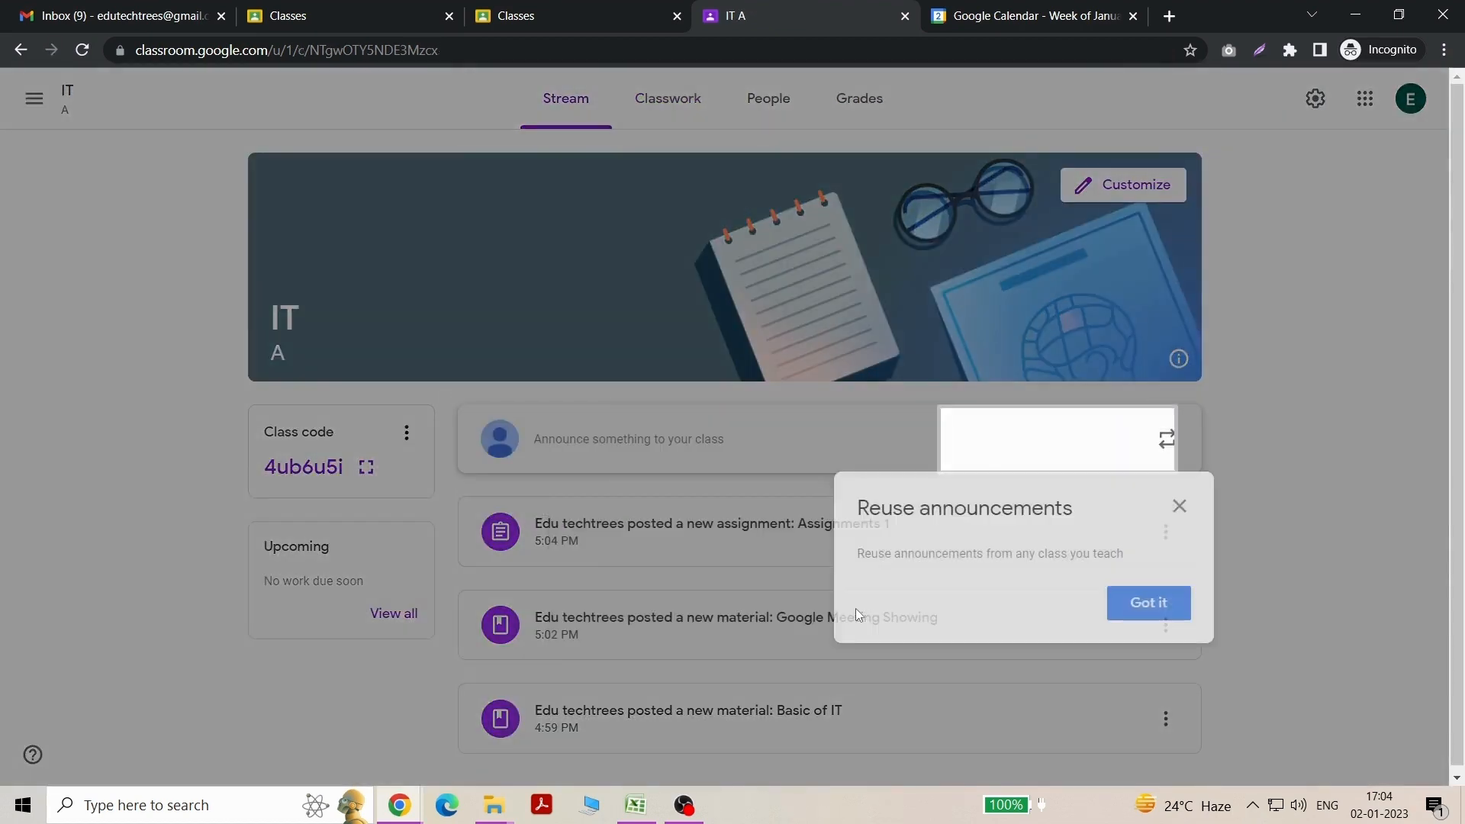
{"action": "left_click", "coordinate": [1179, 507]}
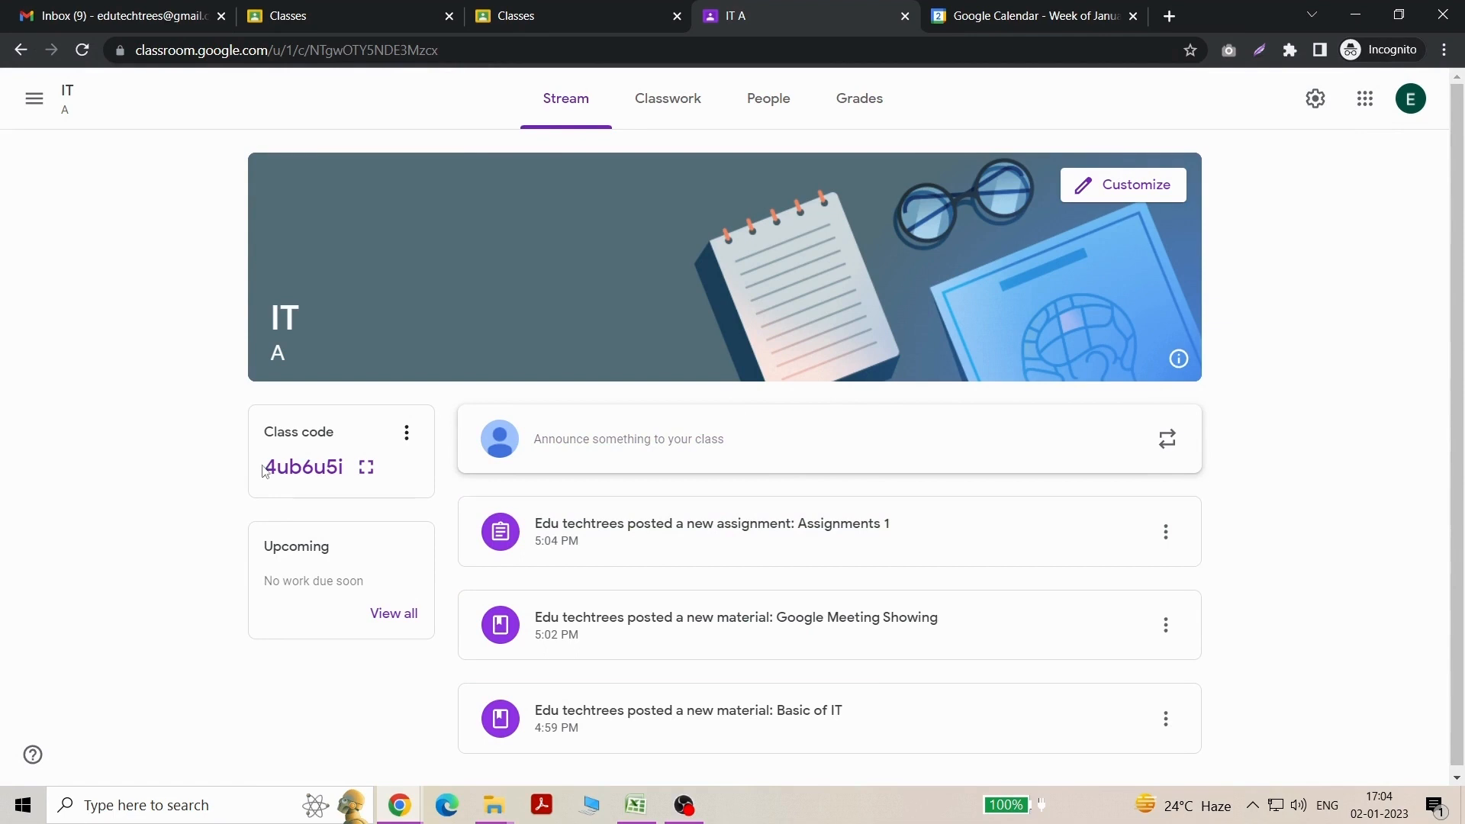
{"action": "left_click_drag", "start_coordinate": [269, 466], "coordinate": [343, 469]}
{"action": "right_click", "coordinate": [327, 466]}
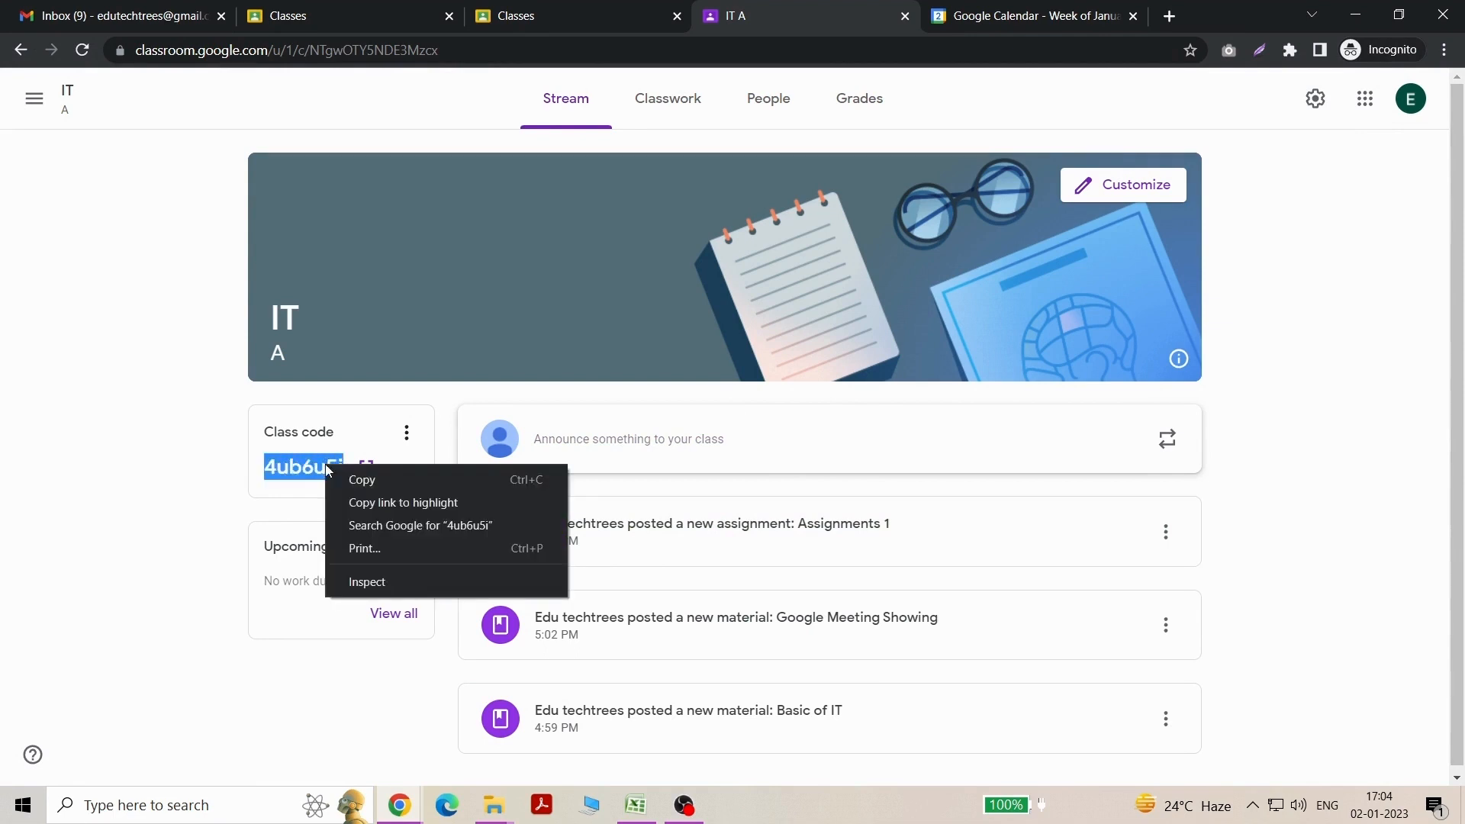
{"action": "left_click", "coordinate": [347, 479]}
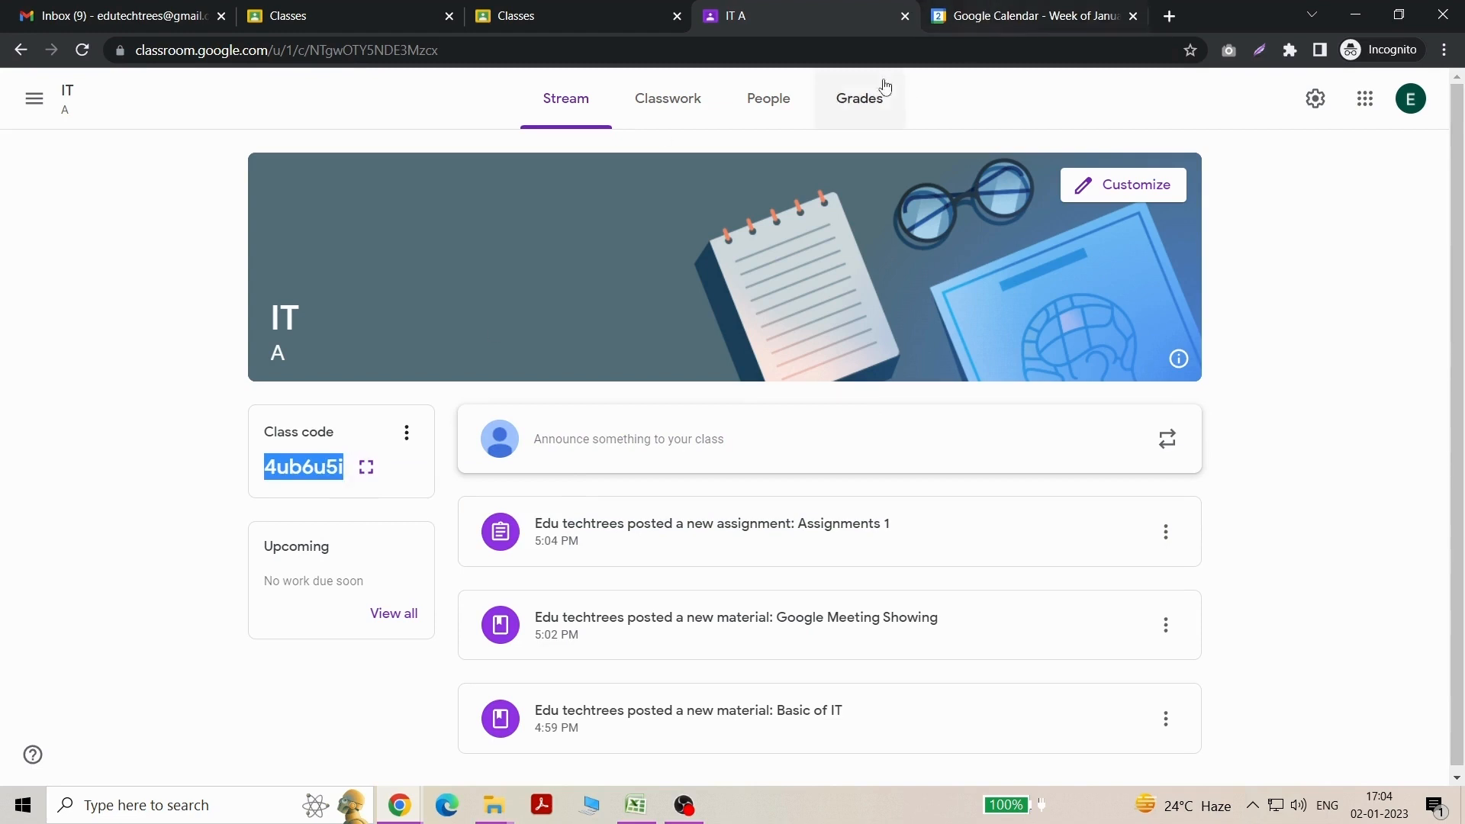
{"action": "left_click", "coordinate": [750, 109]}
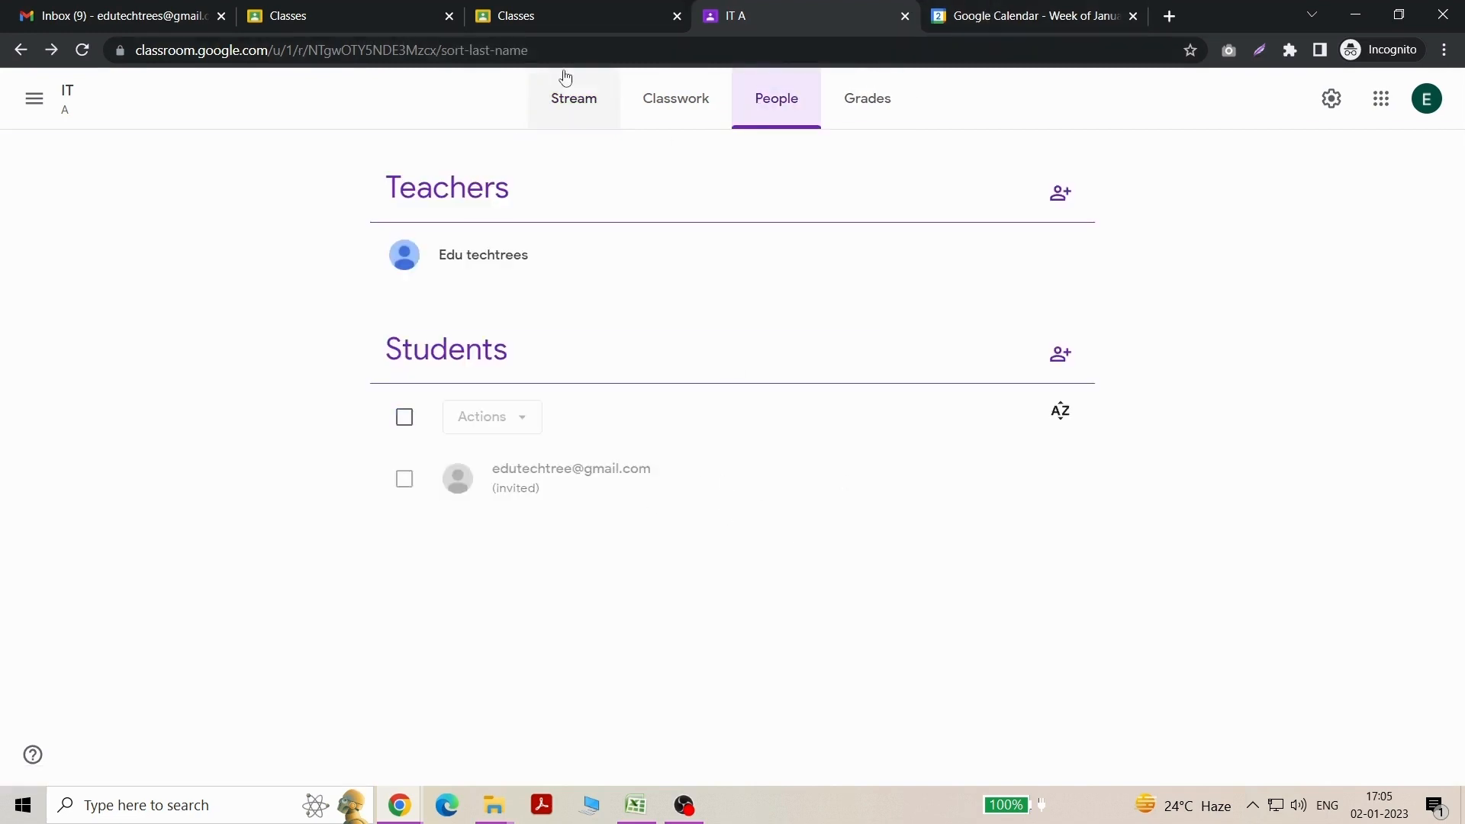
{"action": "left_click", "coordinate": [565, 97]}
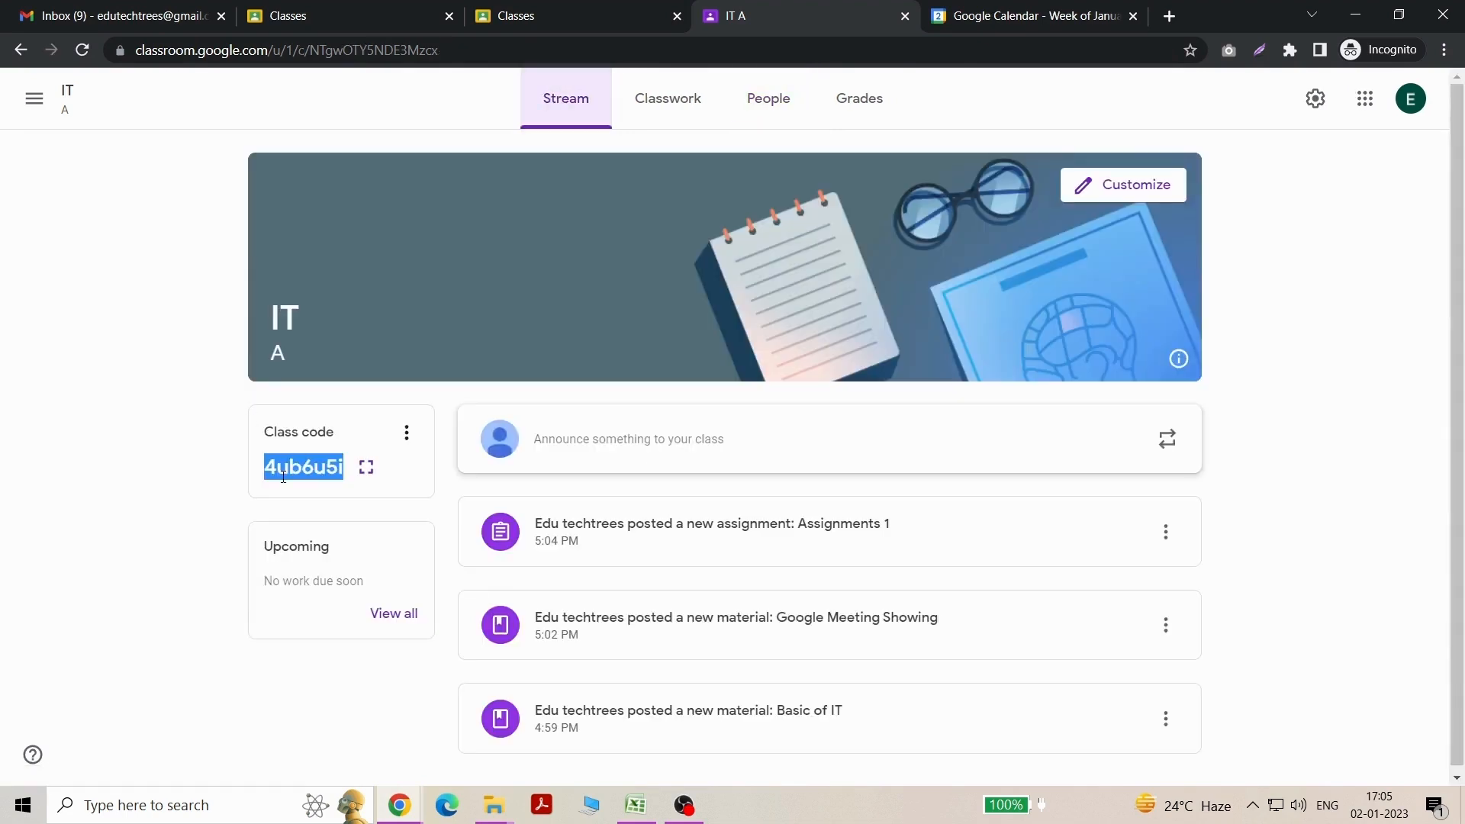
Paste the copied class code into the Join class form in the other Classroom tab, and close the form without joining
{"action": "left_click", "coordinate": [532, 11]}
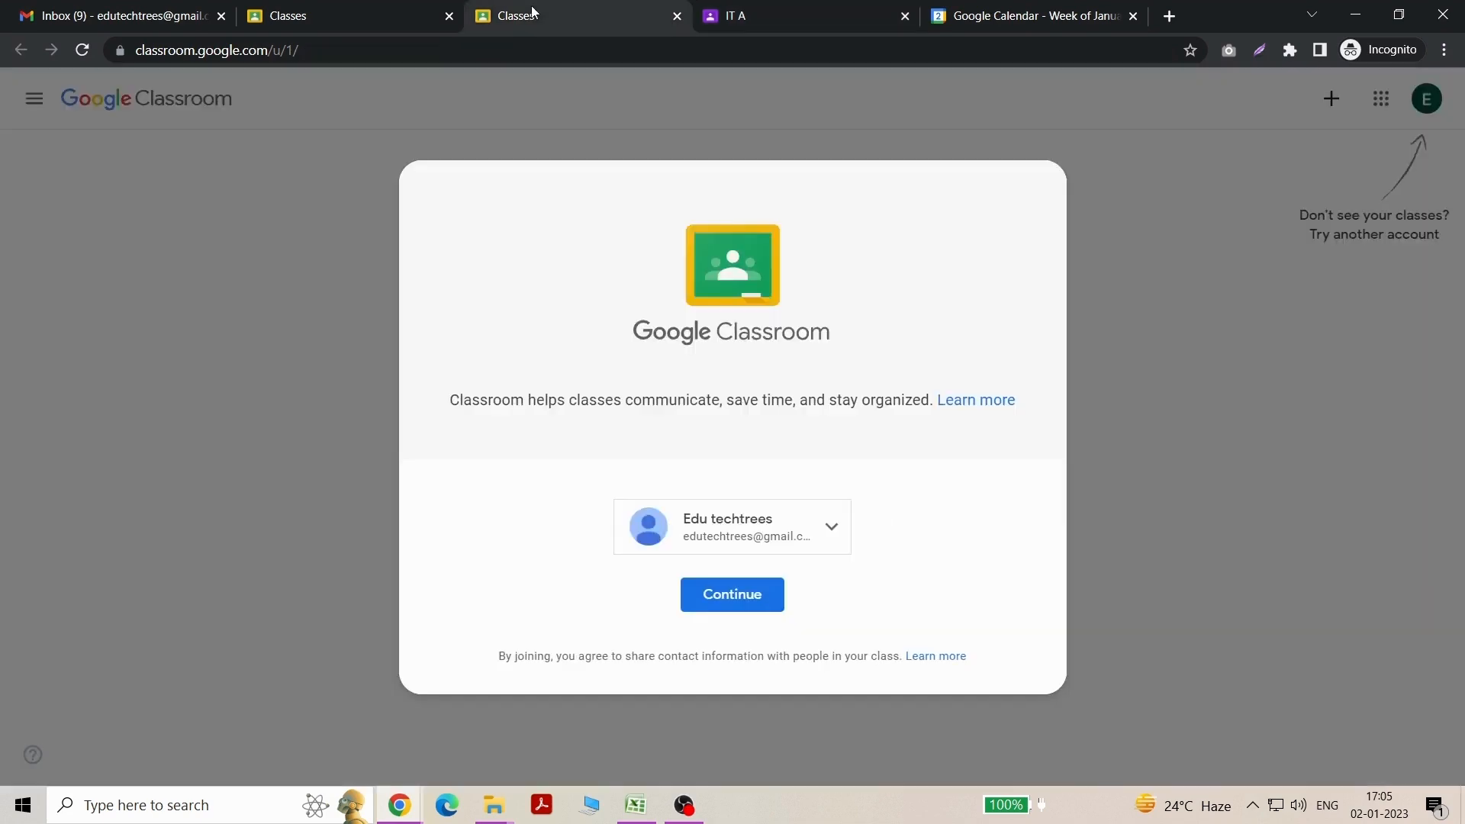
{"action": "left_click", "coordinate": [737, 594]}
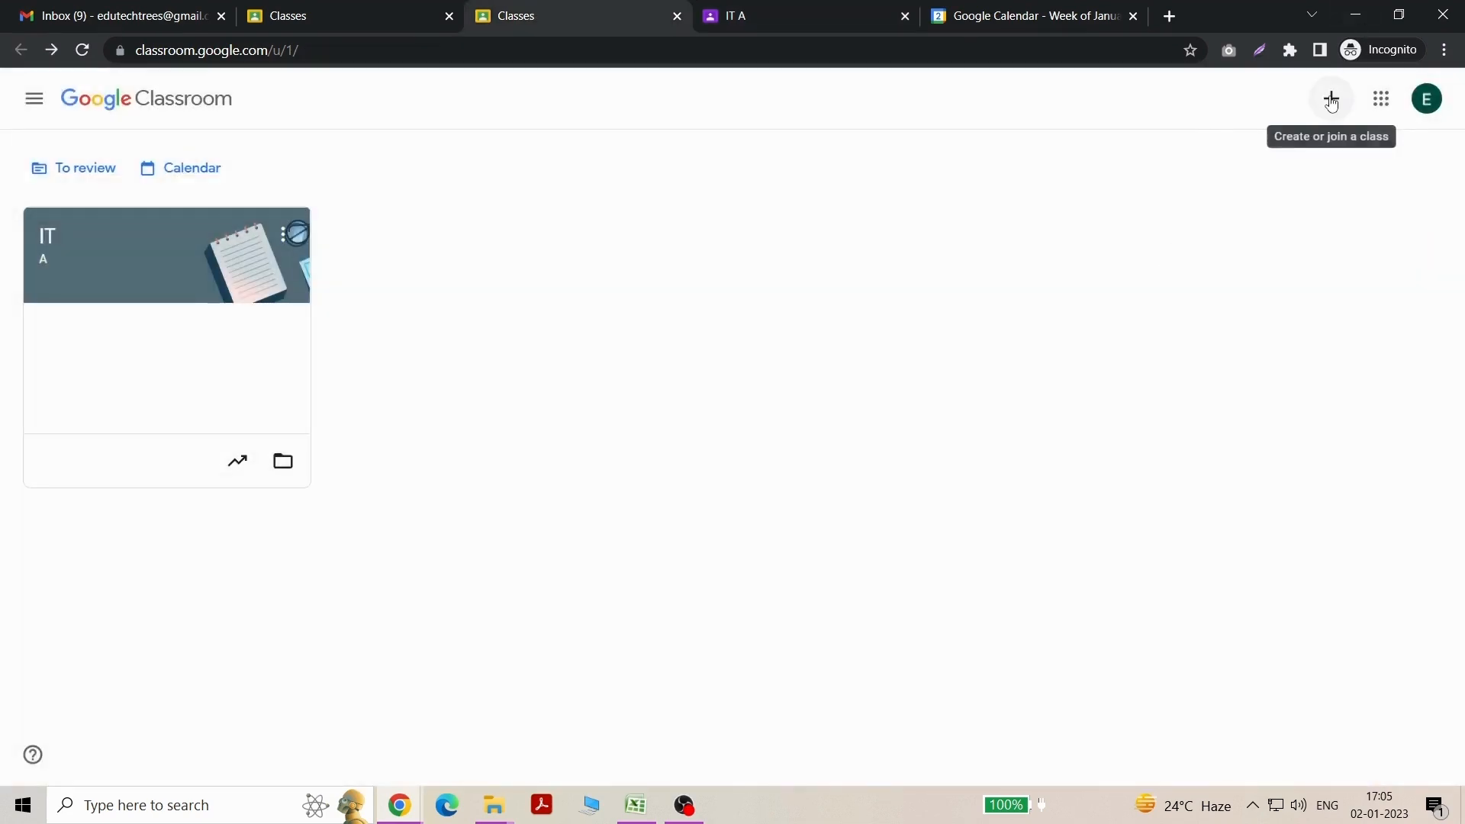
{"action": "left_click", "coordinate": [1331, 99]}
{"action": "left_click", "coordinate": [1294, 142]}
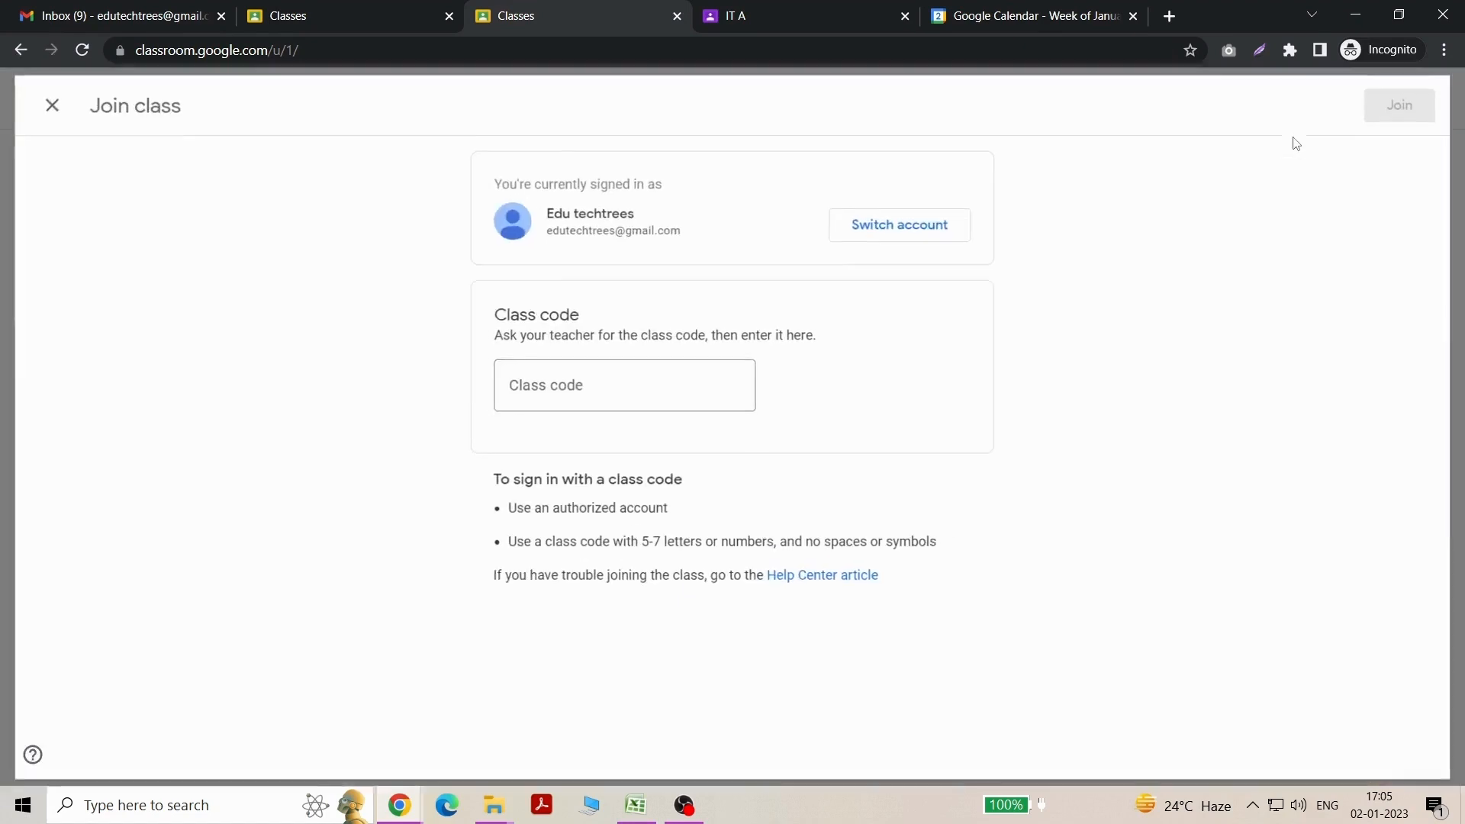
{"action": "left_click", "coordinate": [568, 380]}
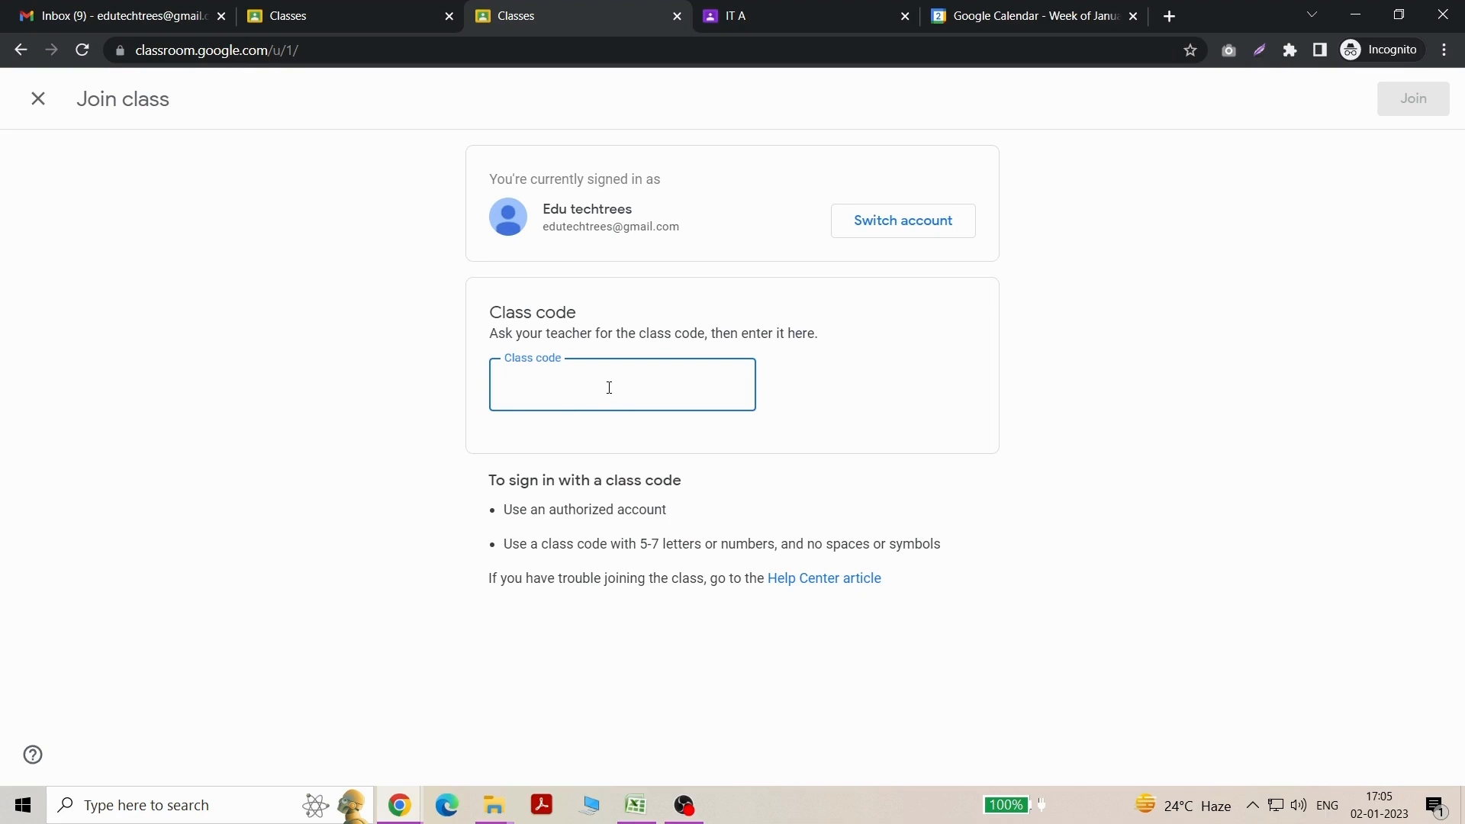
{"action": "key", "text": "ctrl+v"}
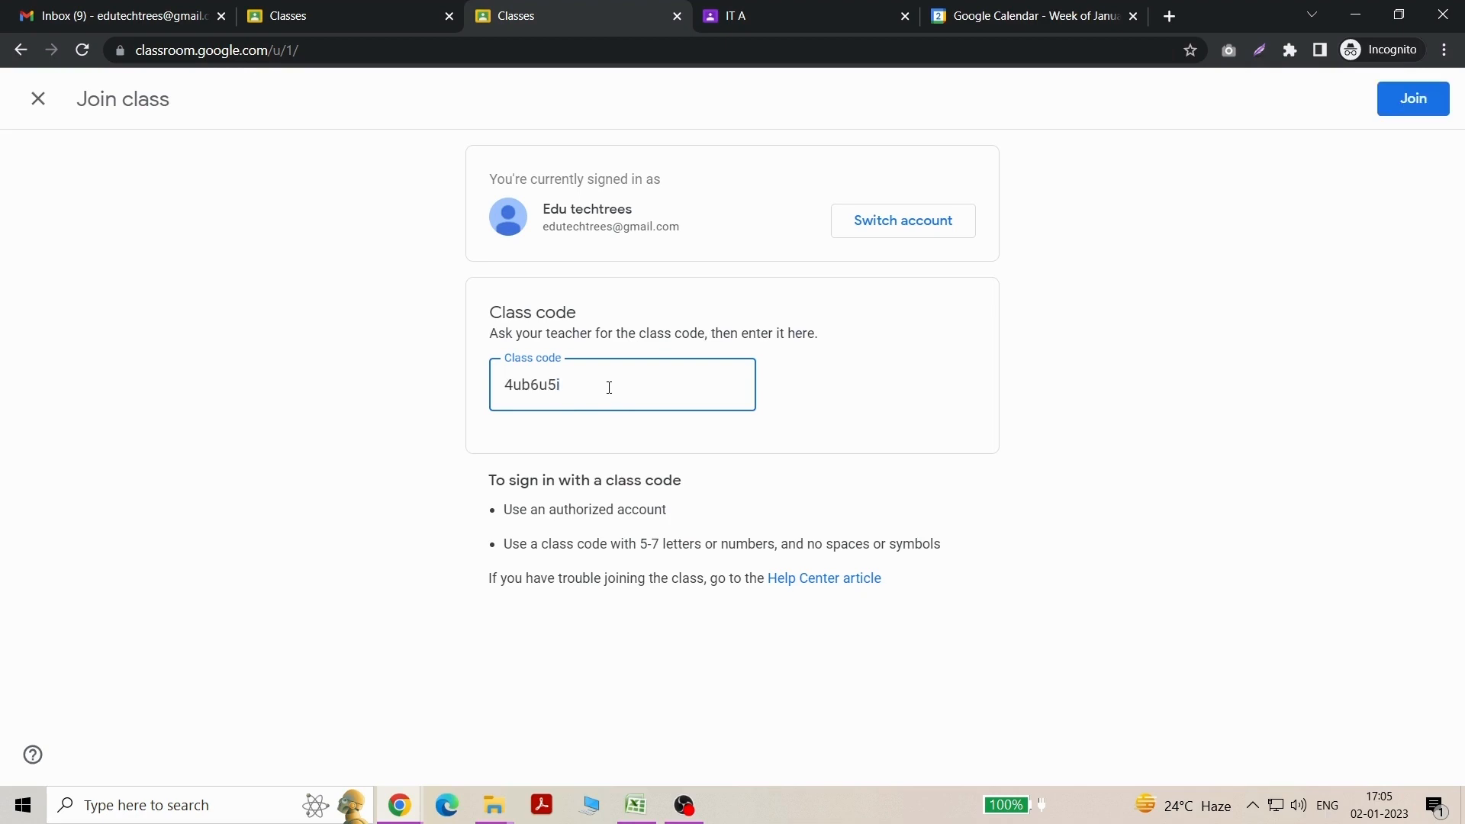
{"action": "left_click", "coordinate": [38, 99]}
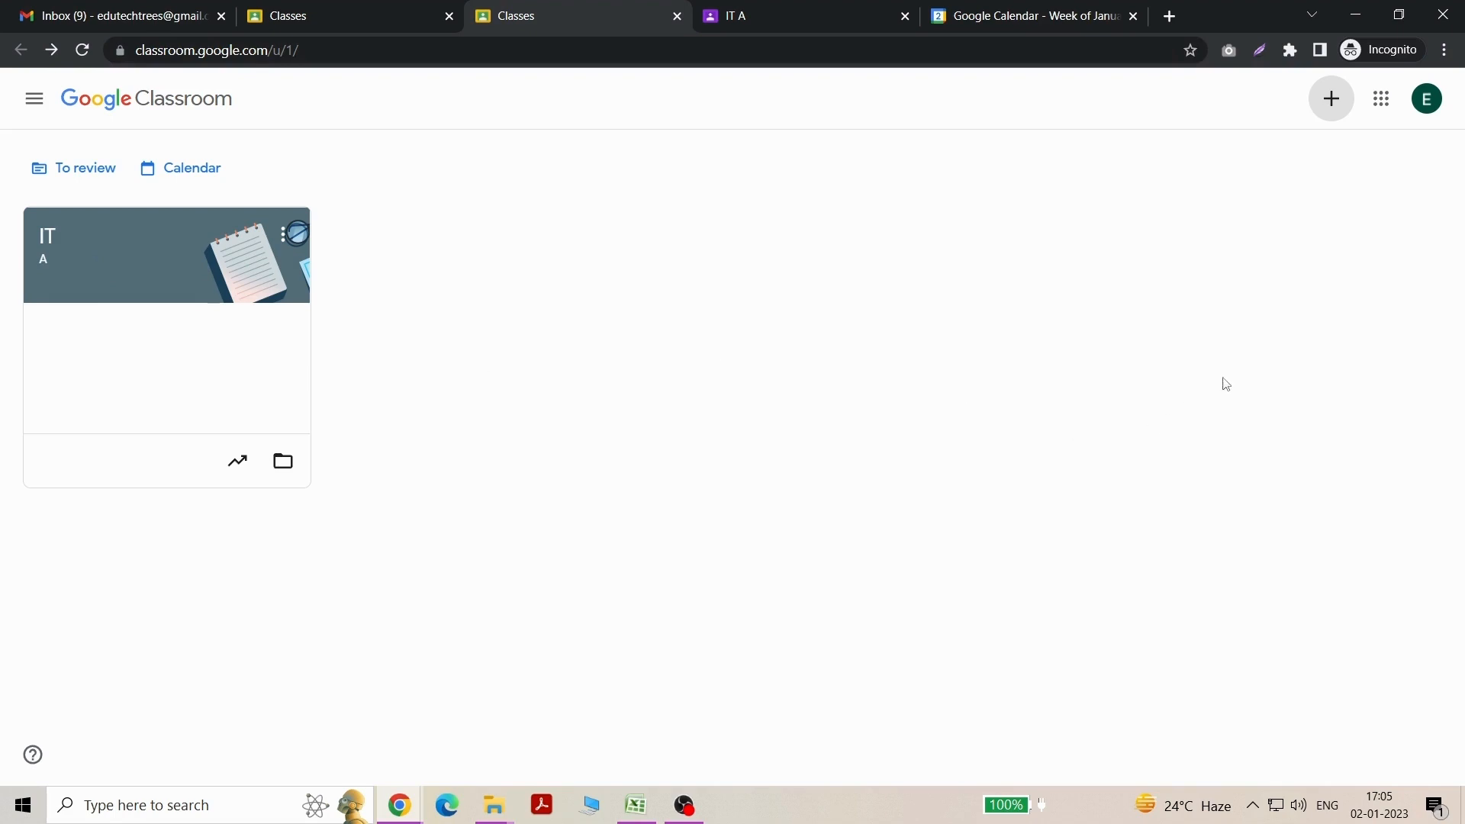
Start creating a new class and accept the notice about not using Classroom at a school with students
{"action": "left_click", "coordinate": [1334, 98]}
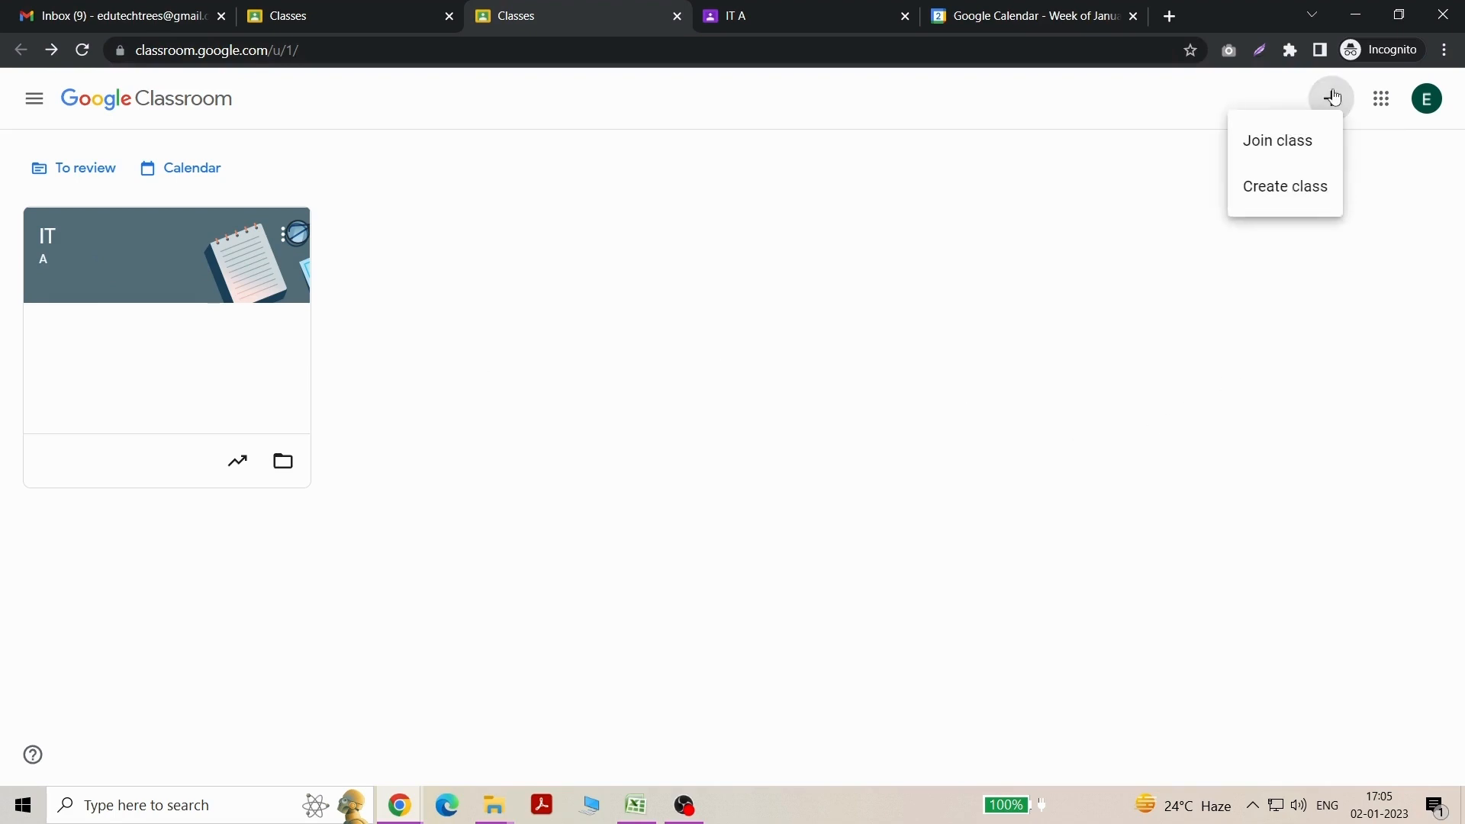
{"action": "left_click", "coordinate": [1270, 188]}
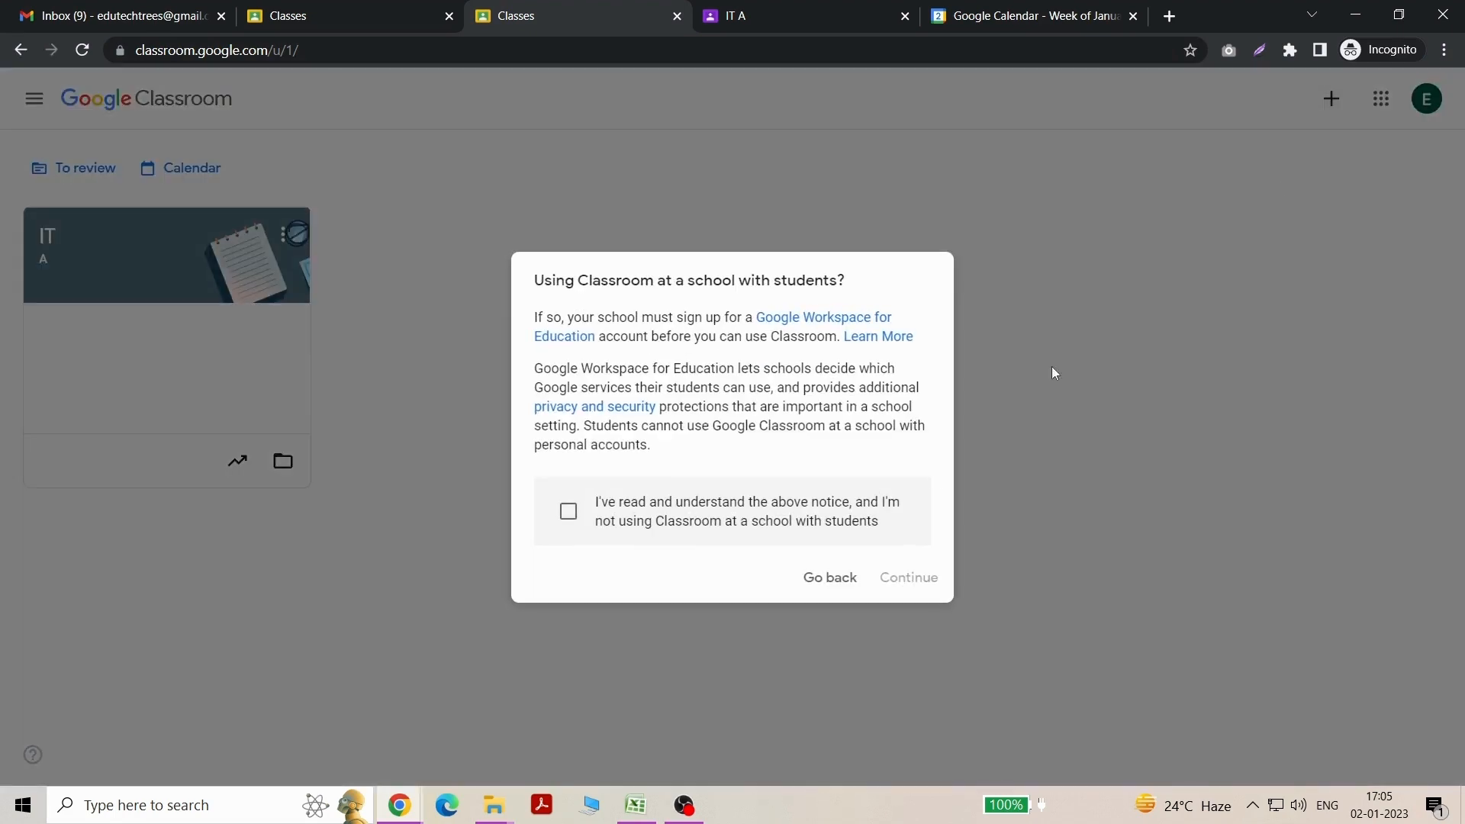
{"action": "left_click", "coordinate": [569, 512]}
{"action": "left_click", "coordinate": [921, 576]}
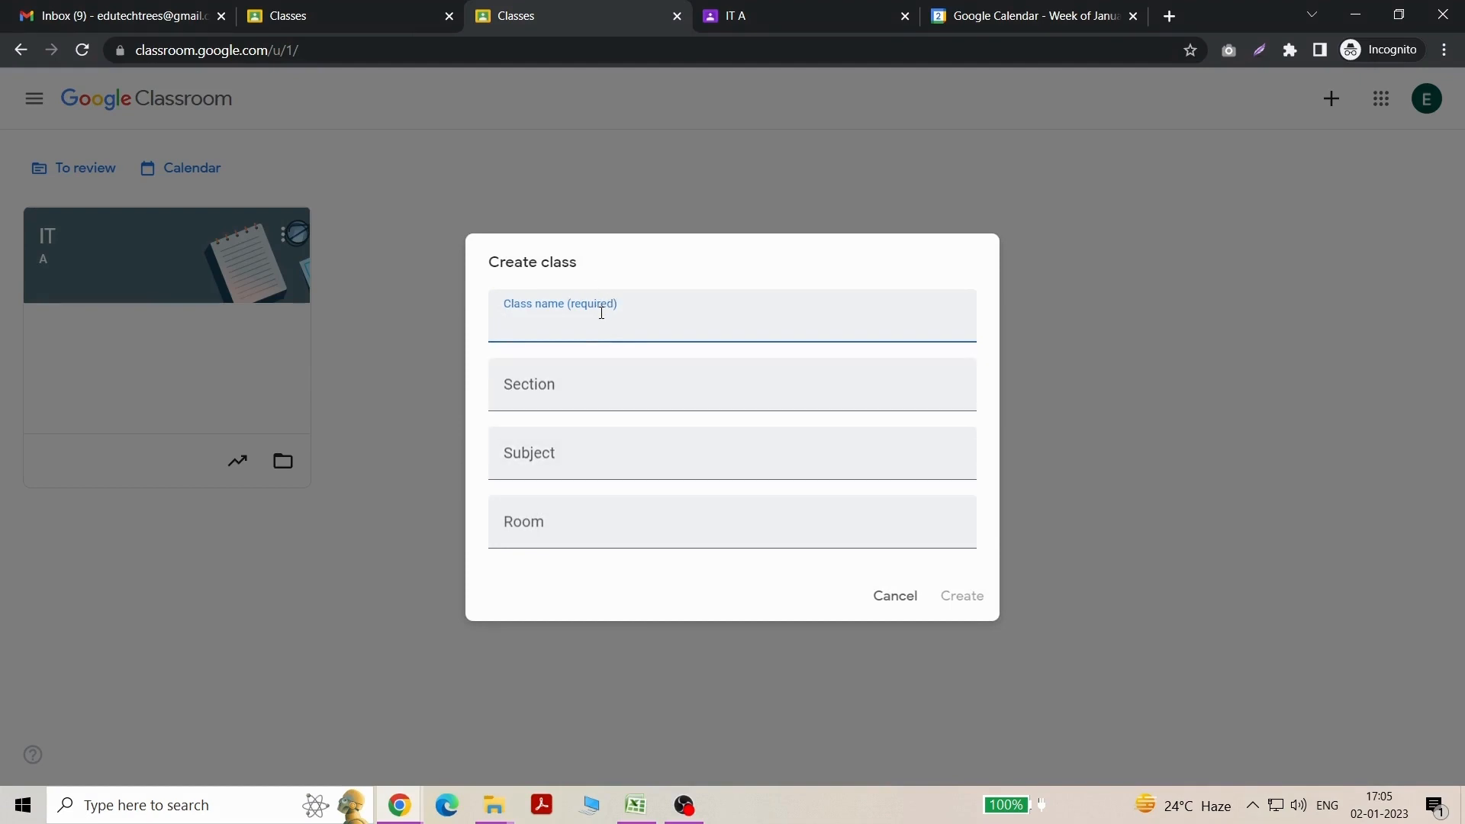
Set the new class's subject to the suggested "Rooms Division Operations I", leaving the section empty
{"action": "left_click", "coordinate": [532, 390]}
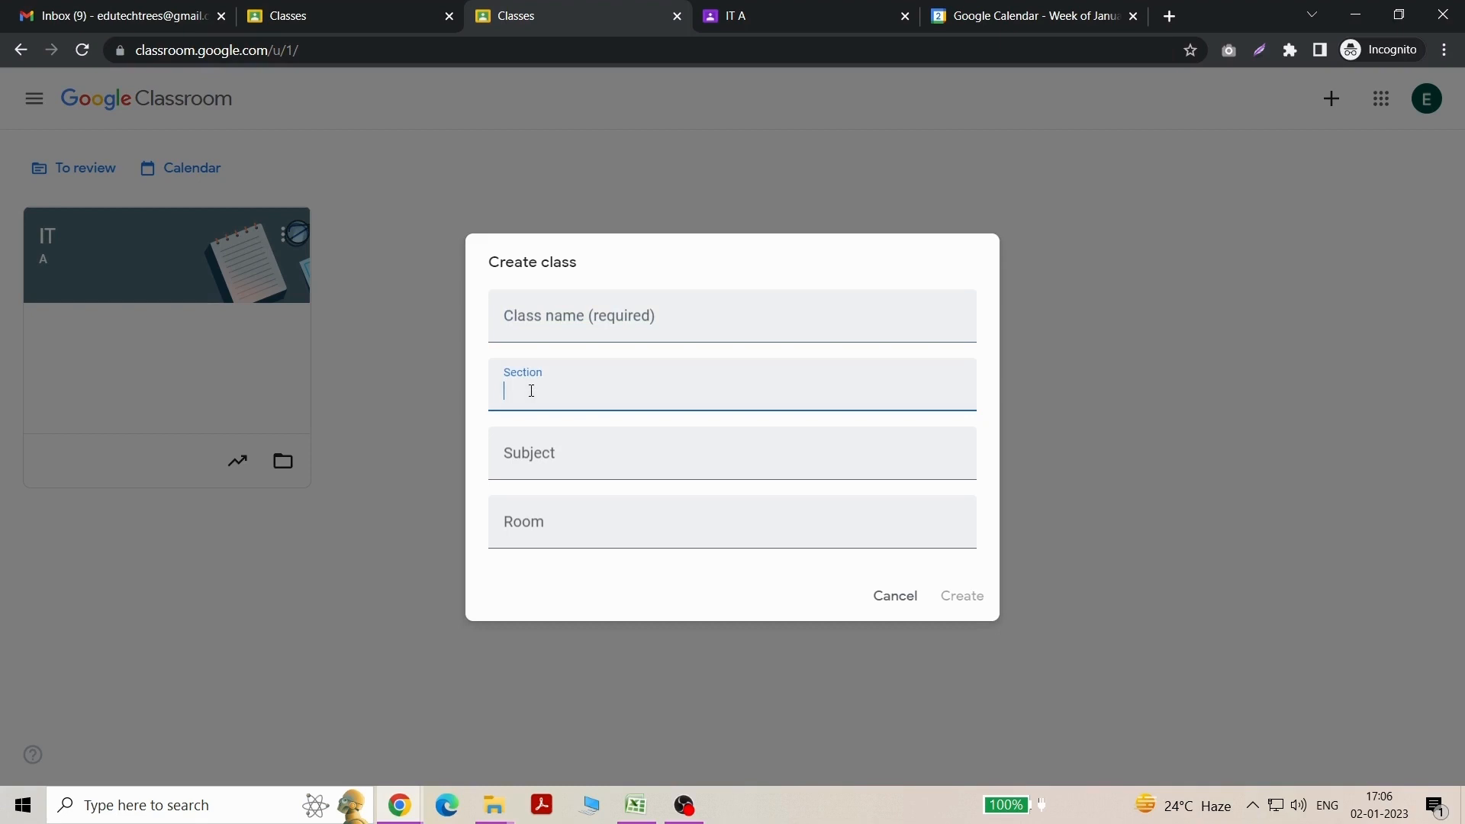
{"action": "left_click", "coordinate": [541, 454]}
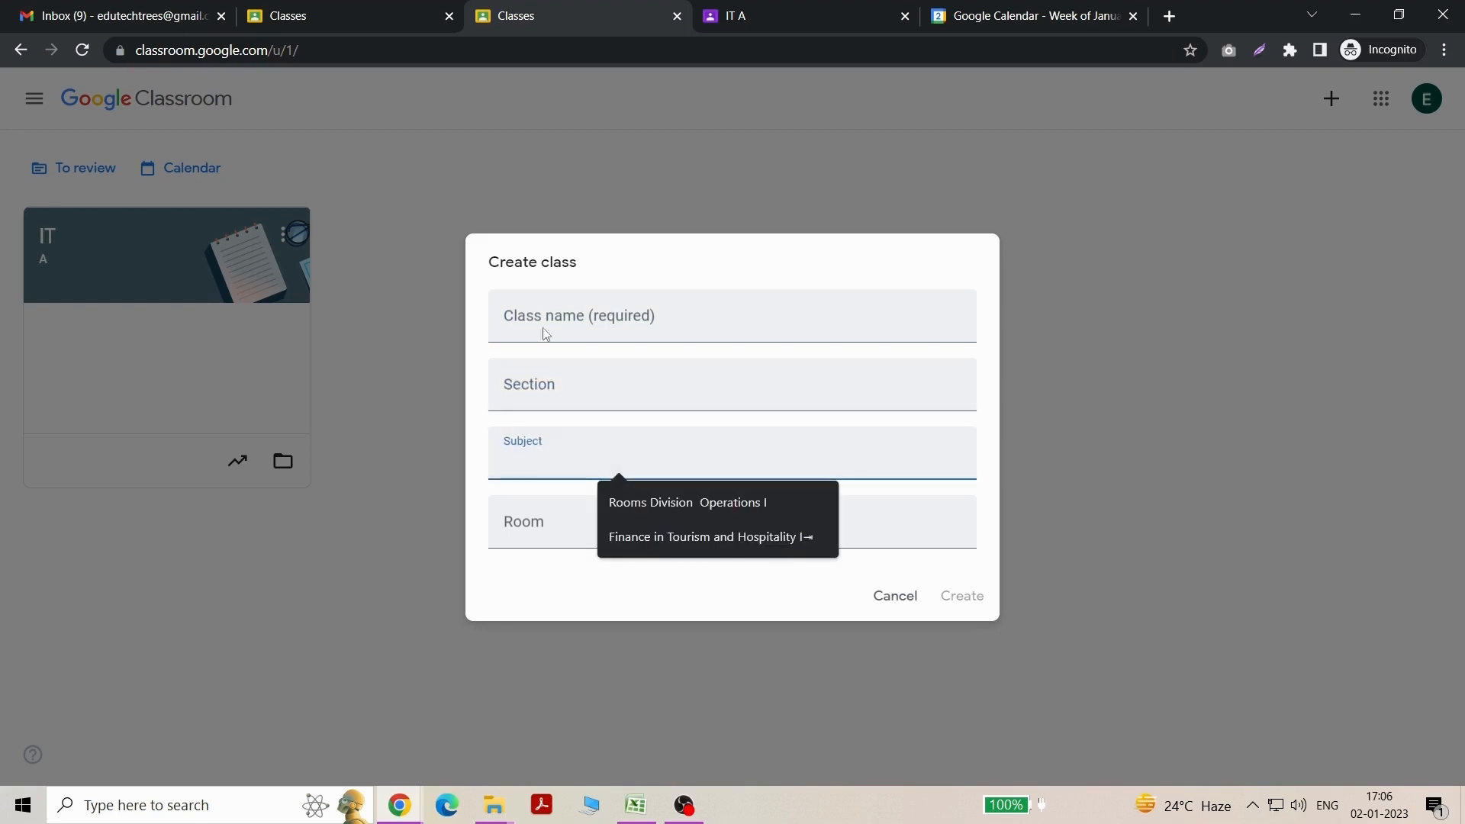
{"action": "left_click", "coordinate": [709, 501]}
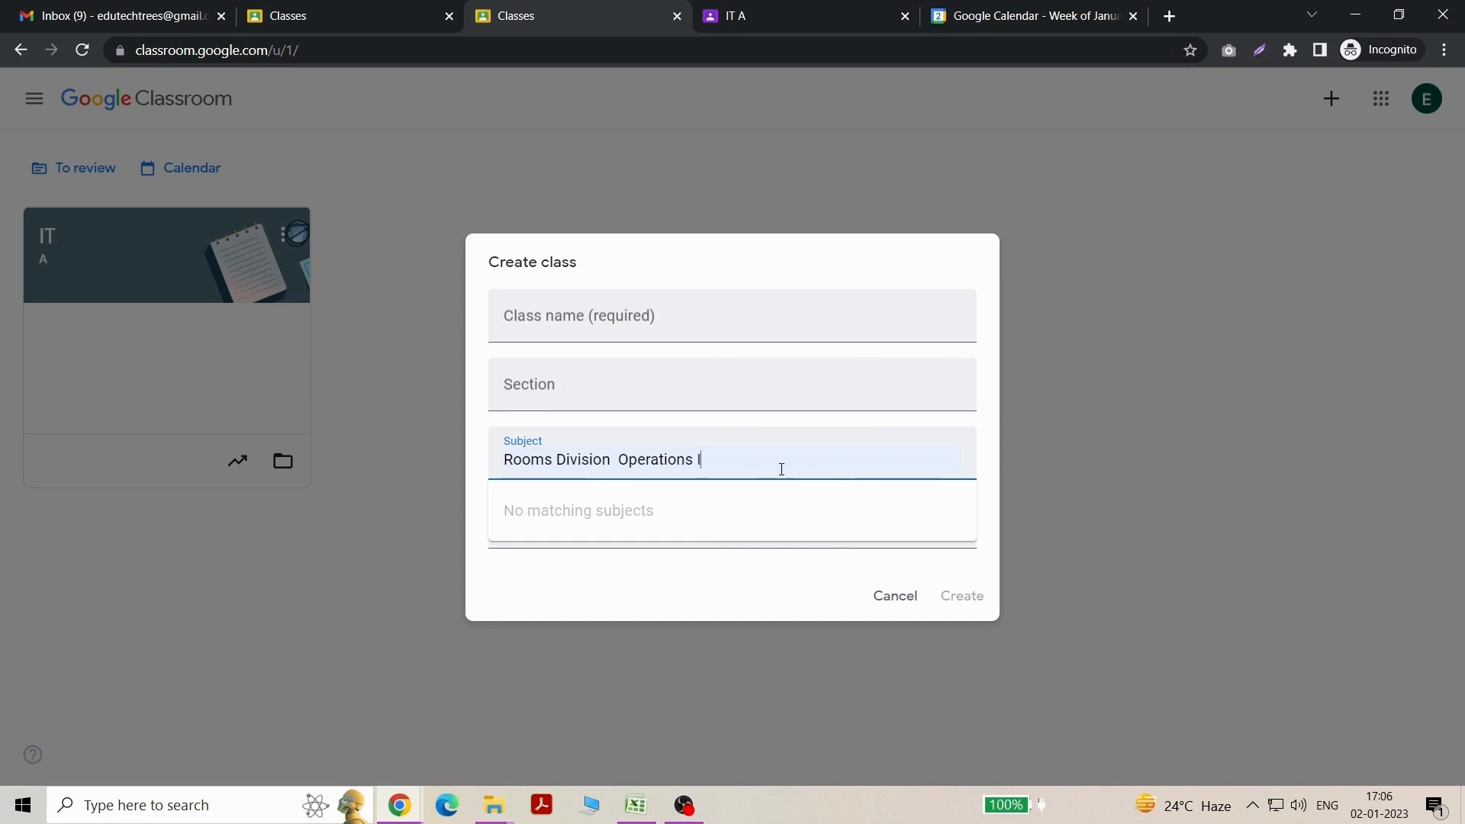
Name the new class "Hotel Management"
{"action": "left_click", "coordinate": [558, 310]}
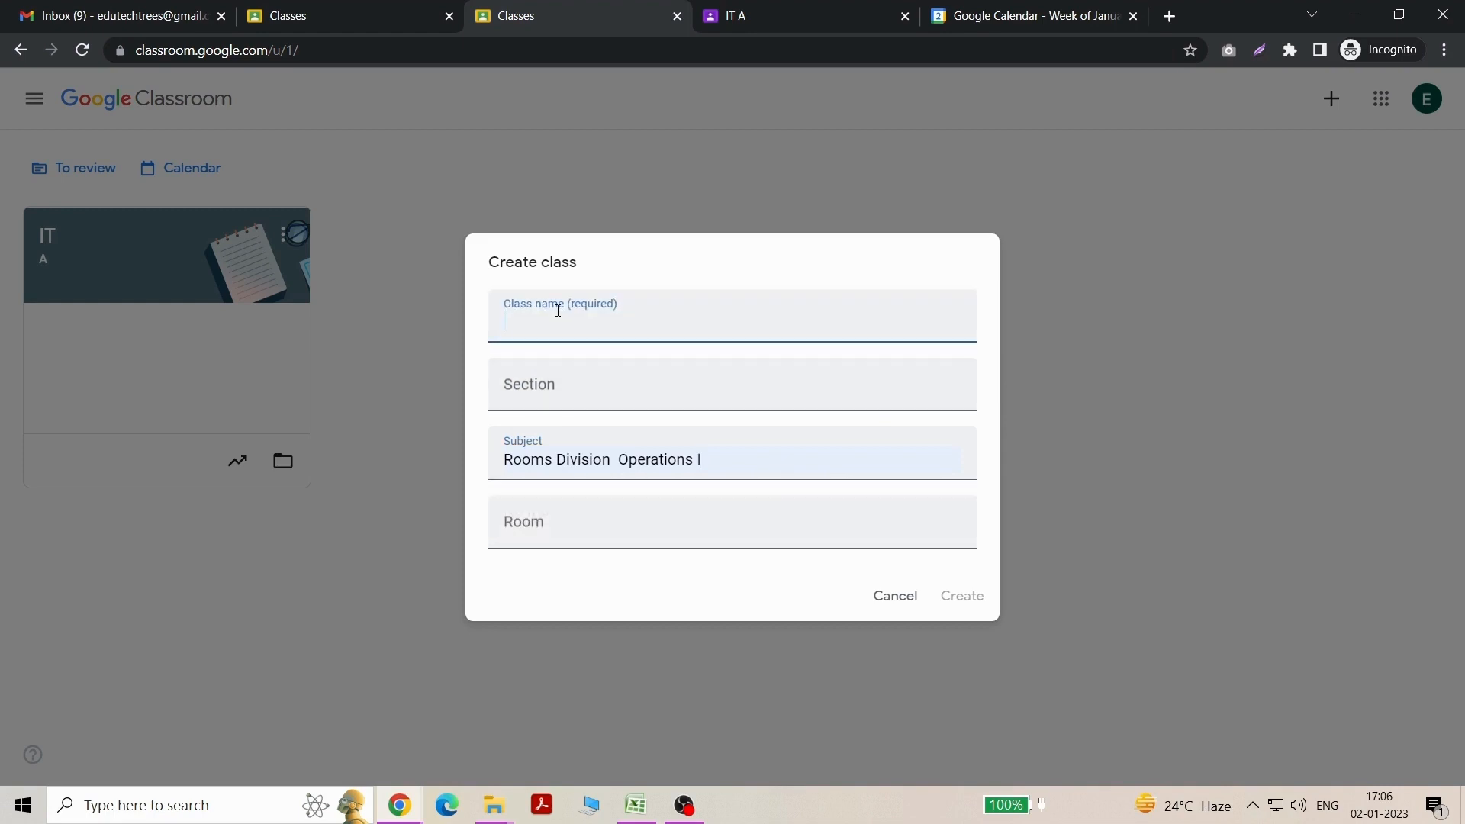
{"action": "type", "text": "B"}
{"action": "key", "text": "BackSpace"}
{"action": "key", "text": "BackSpace"}
{"action": "key", "text": "BackSpace"}
{"action": "key", "text": "BackSpace"}
{"action": "type", "text": "hOT"}
{"action": "key", "text": "BackSpace"}
{"action": "key", "text": "BackSpace"}
{"action": "key", "text": "BackSpace"}
{"action": "type", "text": "Hotel Management"}
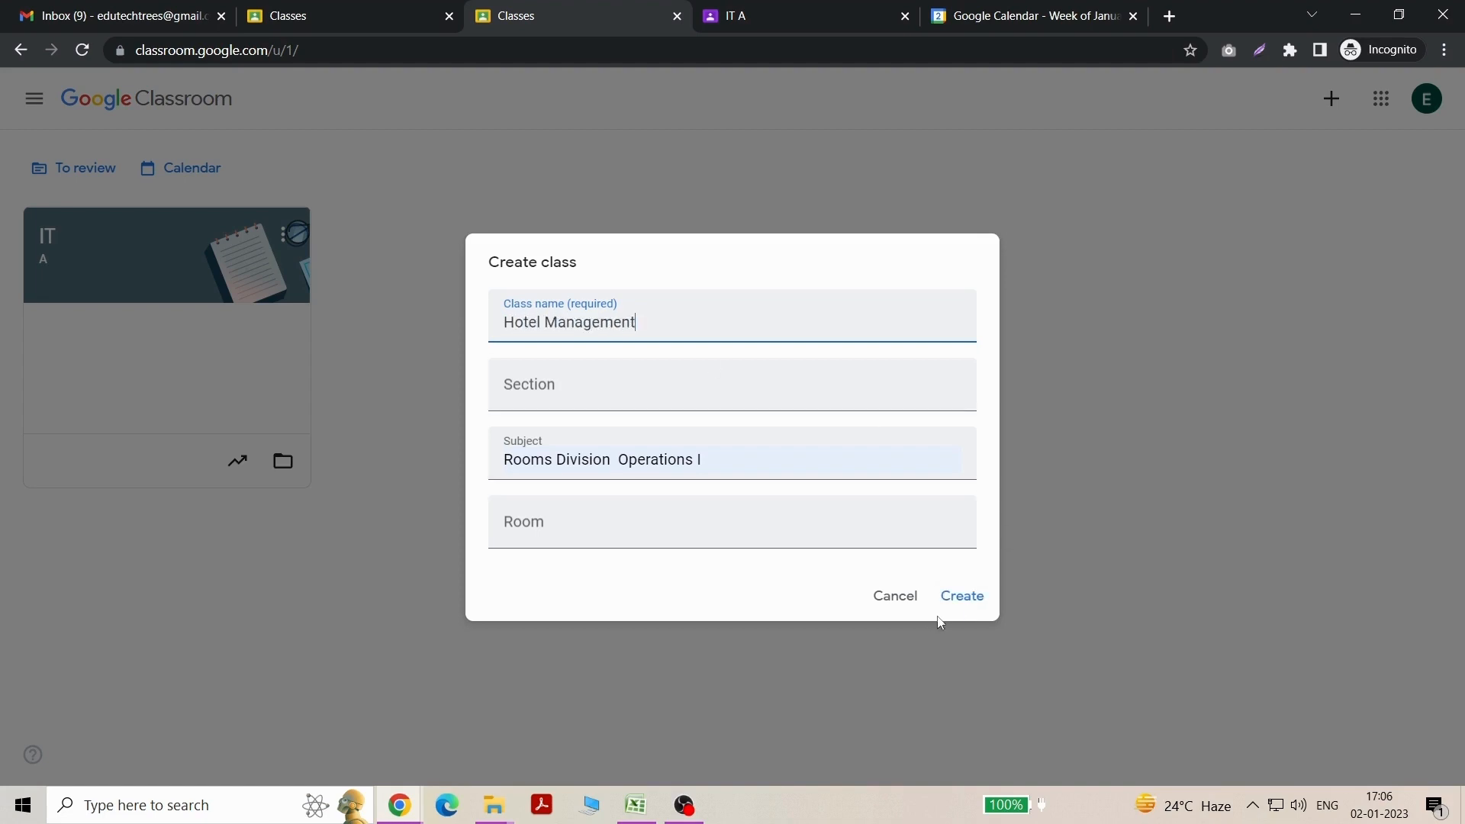
Copy the subject text "Rooms Division Operations I" into the new class's room
{"action": "left_click_drag", "start_coordinate": [747, 459], "coordinate": [470, 478]}
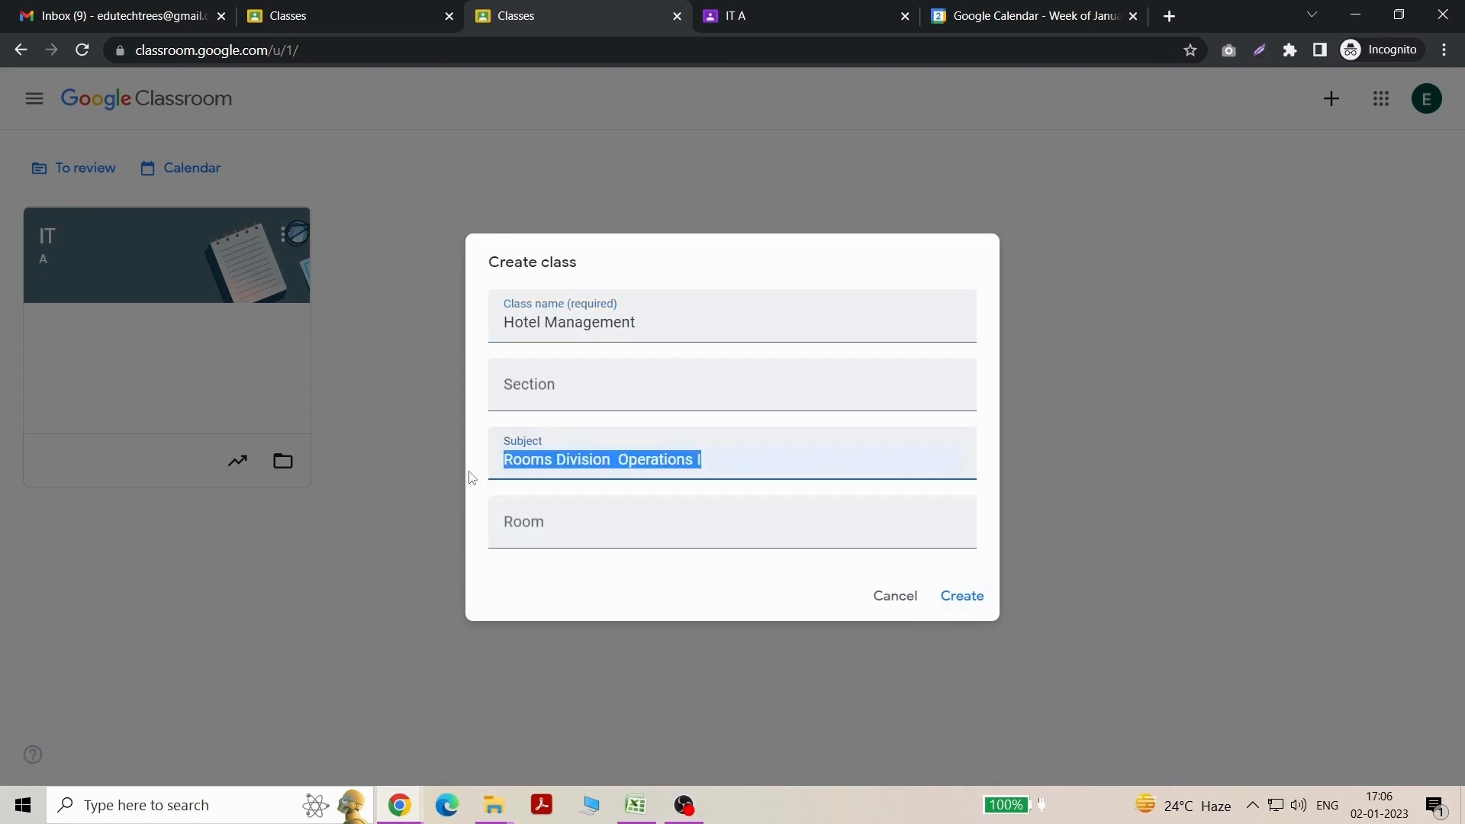
{"action": "left_click", "coordinate": [557, 517]}
{"action": "key", "text": "ctrl+v"}
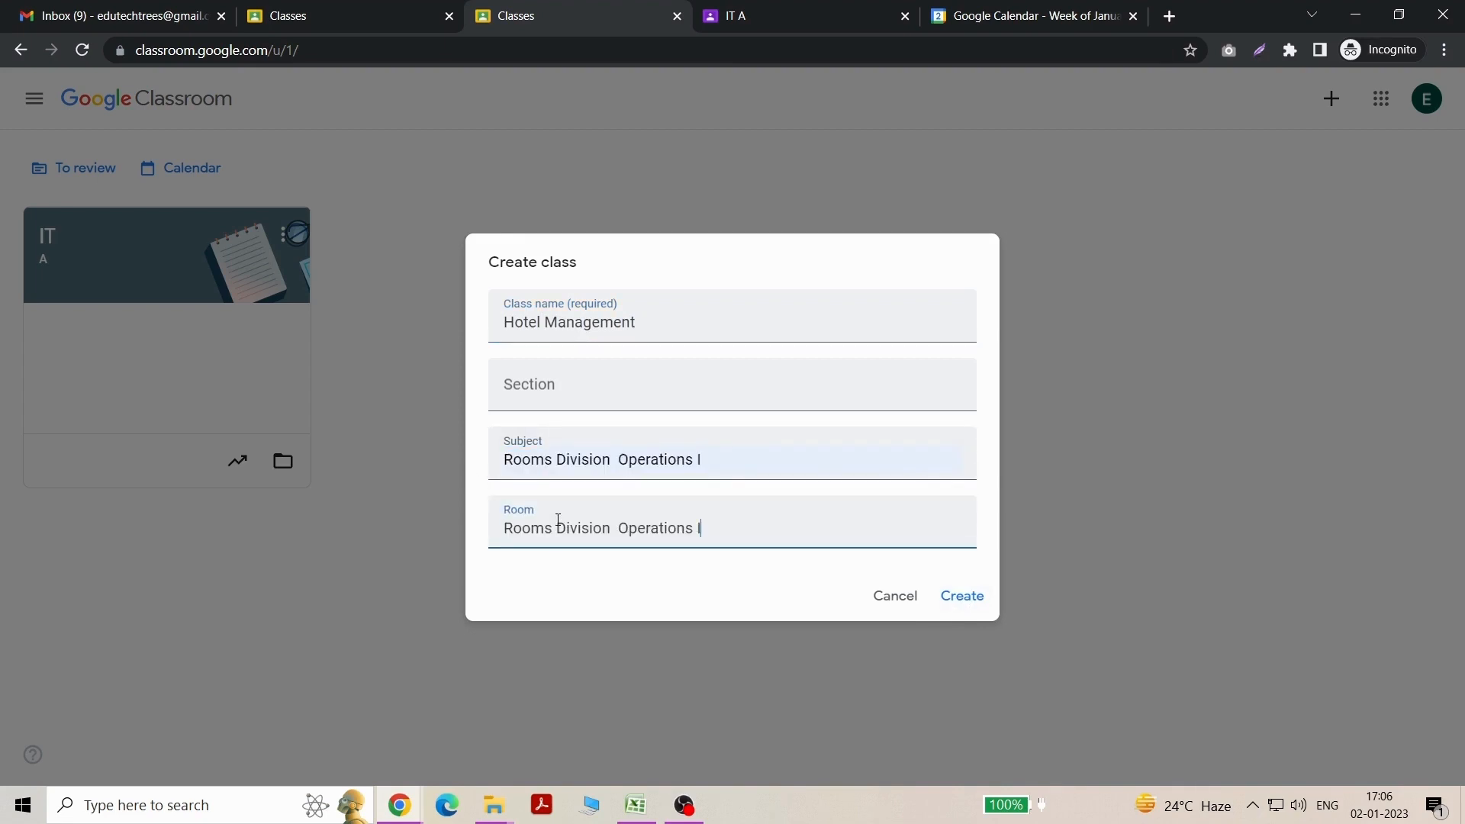
Create the Hotel Management class and return to the overview of all classes
{"action": "left_click", "coordinate": [973, 601]}
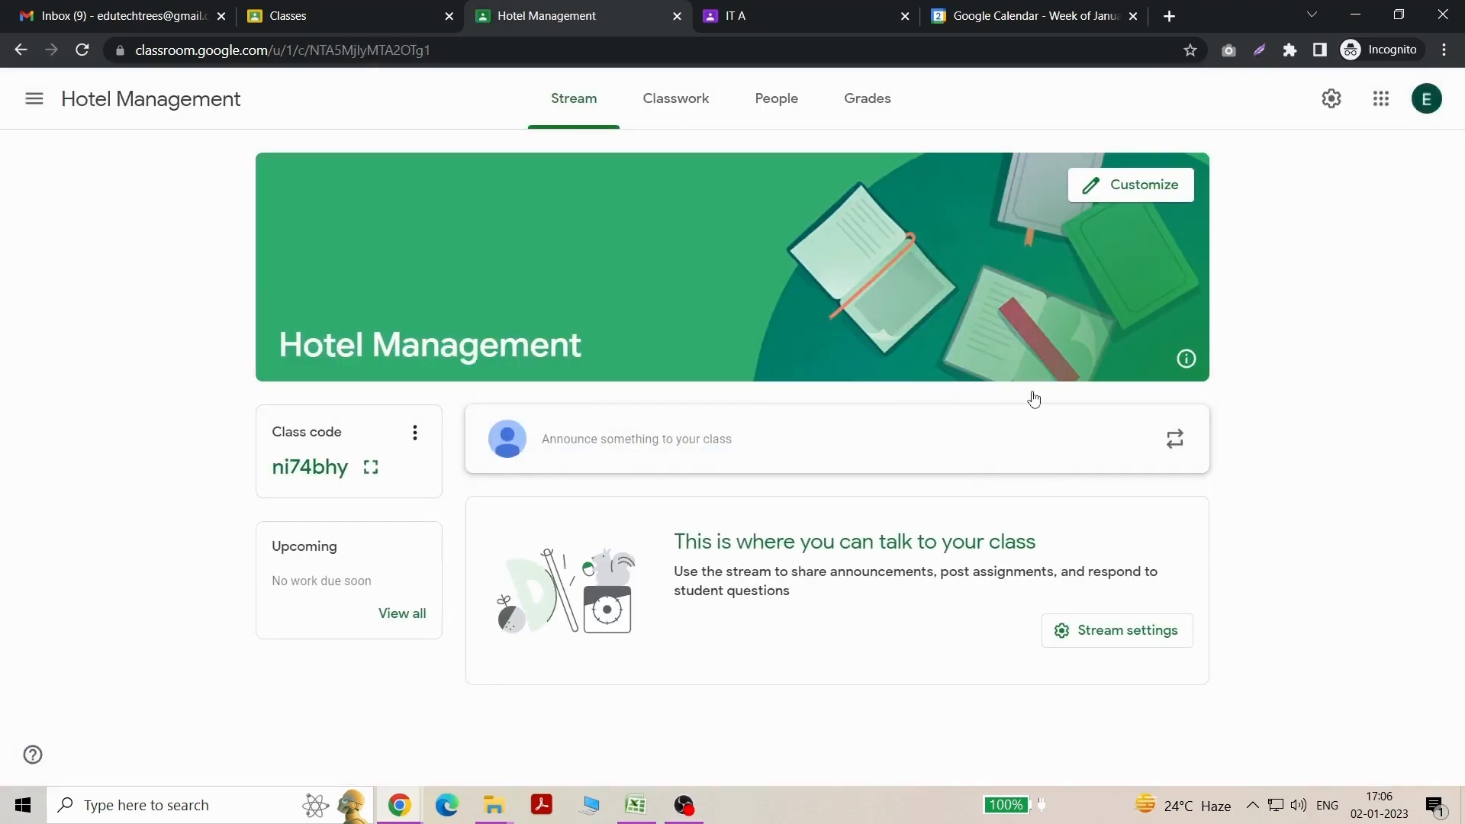
{"action": "left_click", "coordinate": [34, 98]}
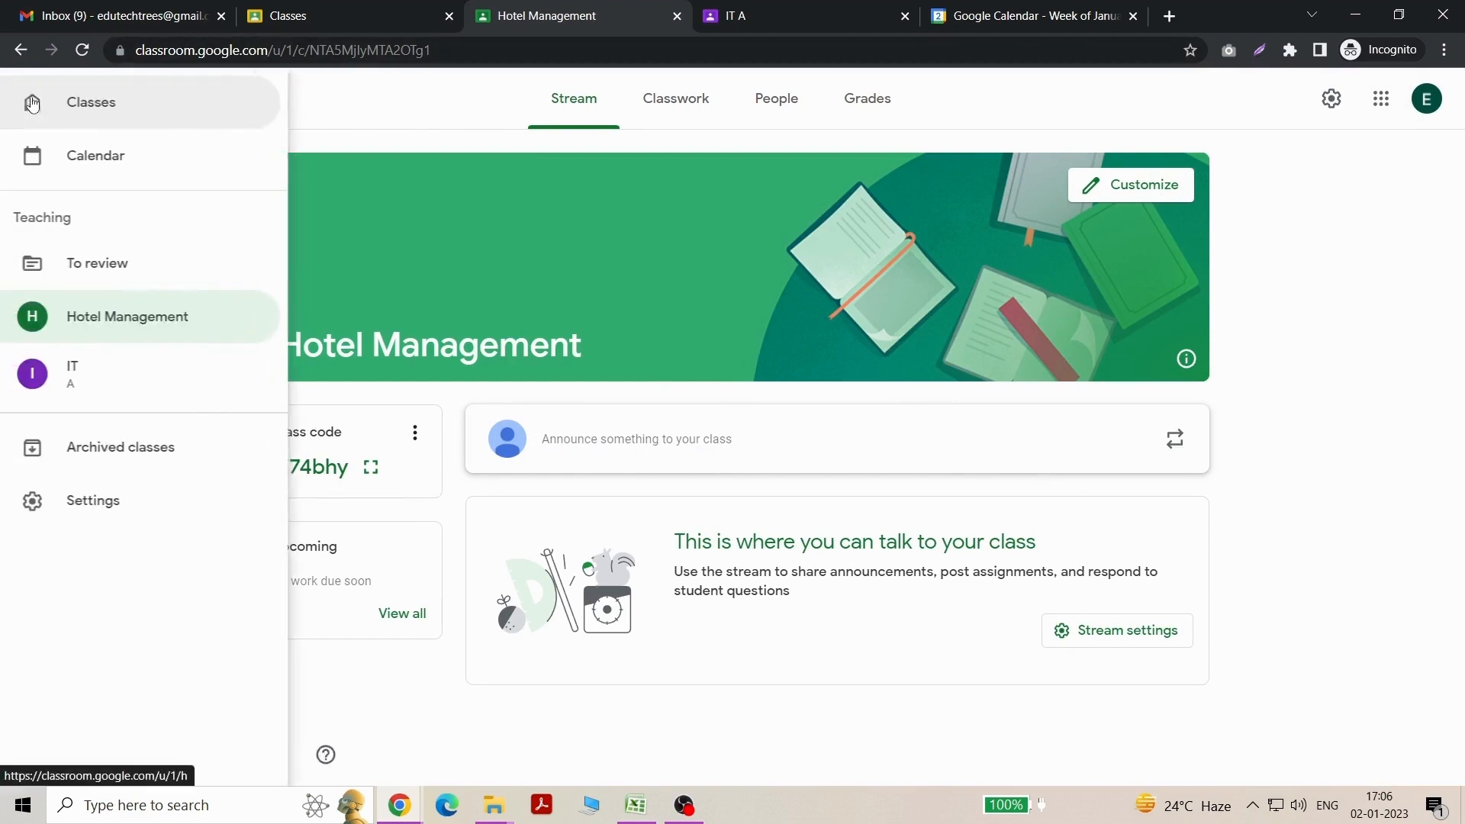
{"action": "left_click", "coordinate": [95, 122]}
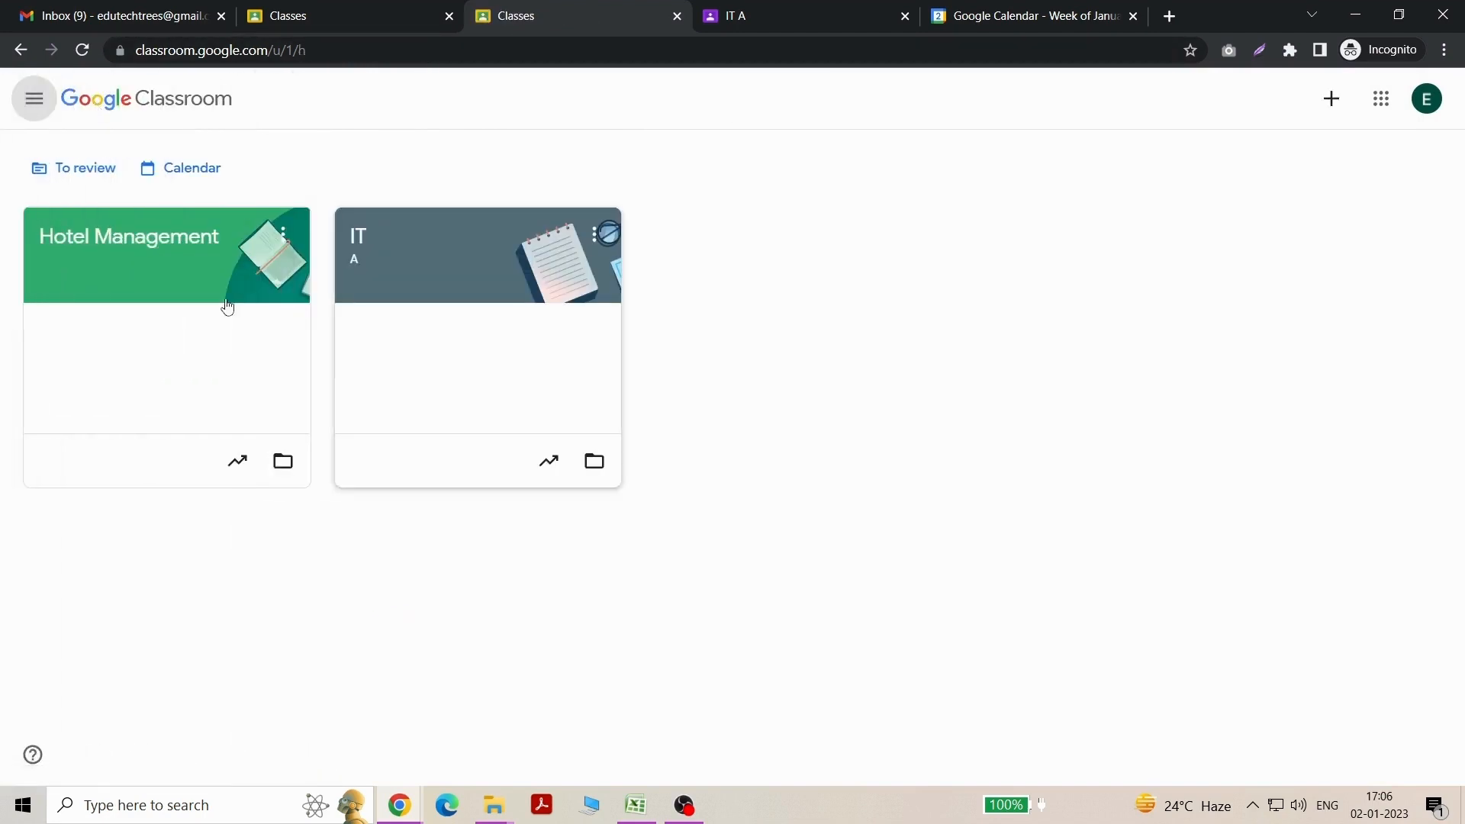